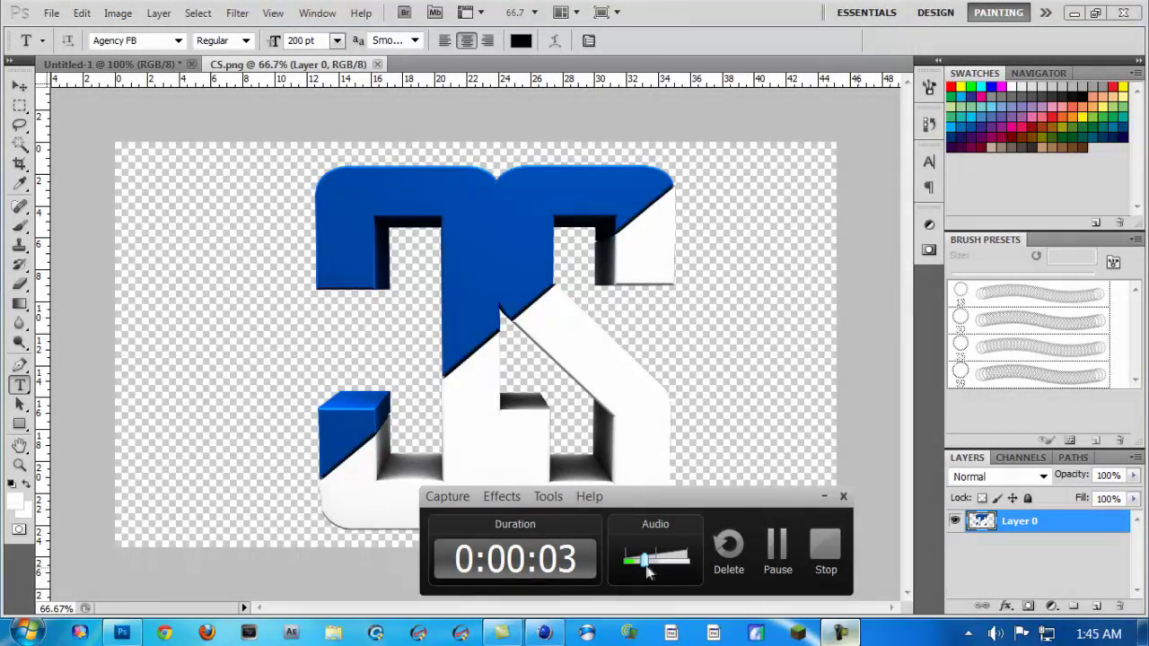
- Pick the Move tool and close the CS.png image, leaving the Untitled-1 gradient document
drag(650, 565, 660, 566)
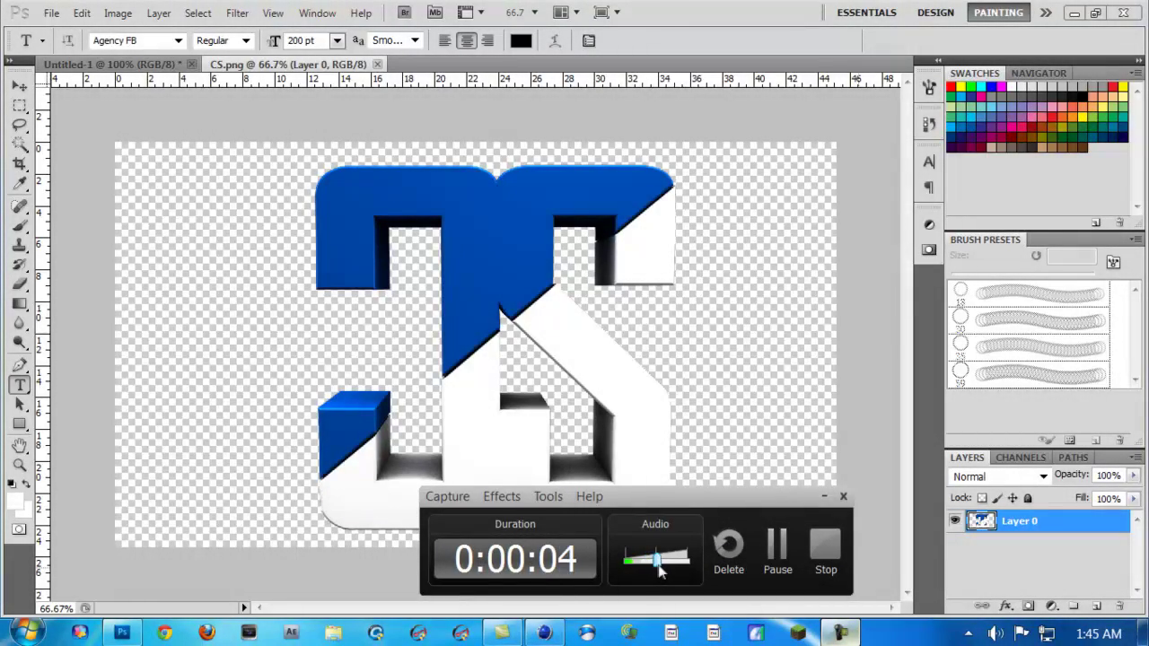
click(825, 499)
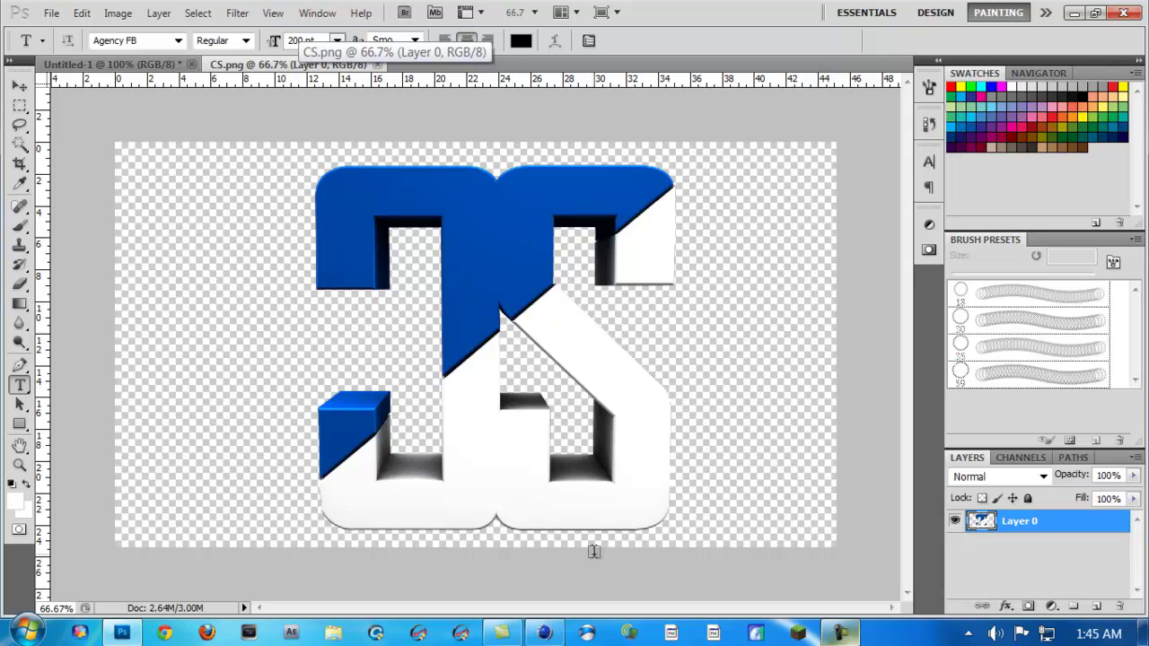
click(19, 86)
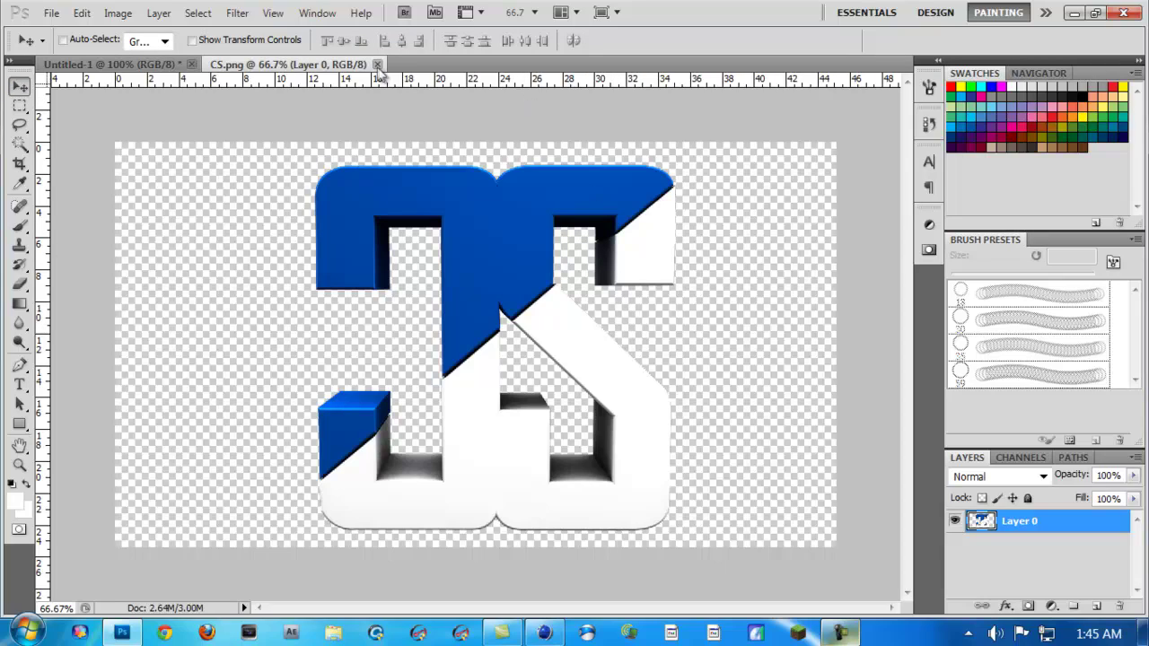
click(378, 65)
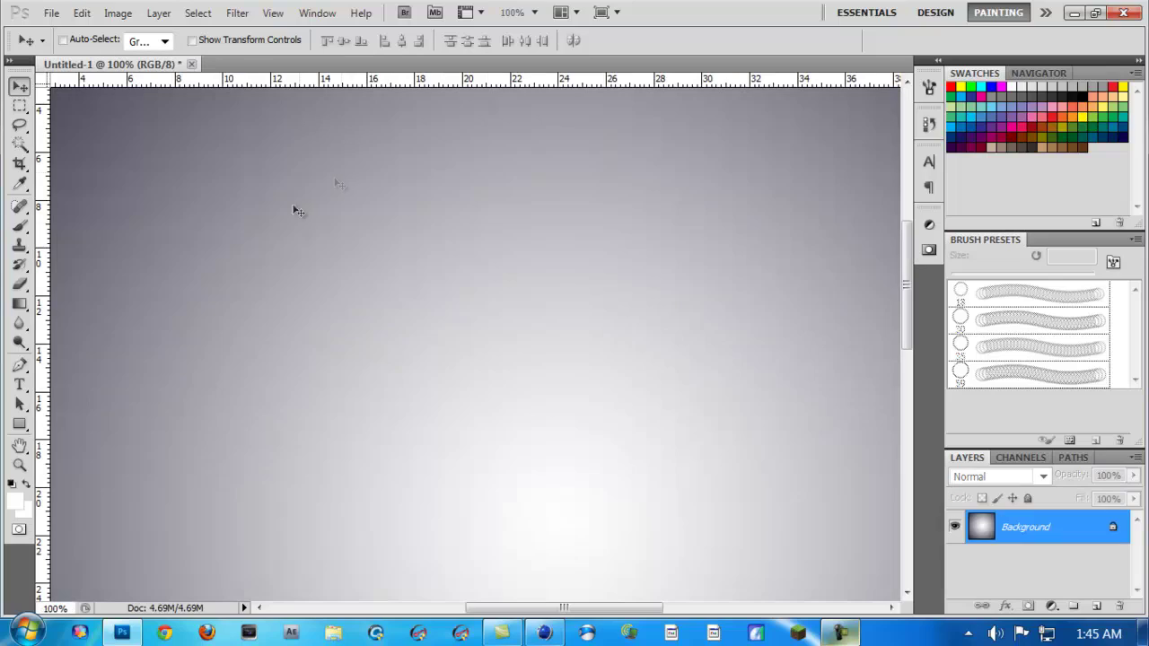
- Type 'ZTX' in 200 pt black Agency FB, centre it on the gradient and commit
click(20, 384)
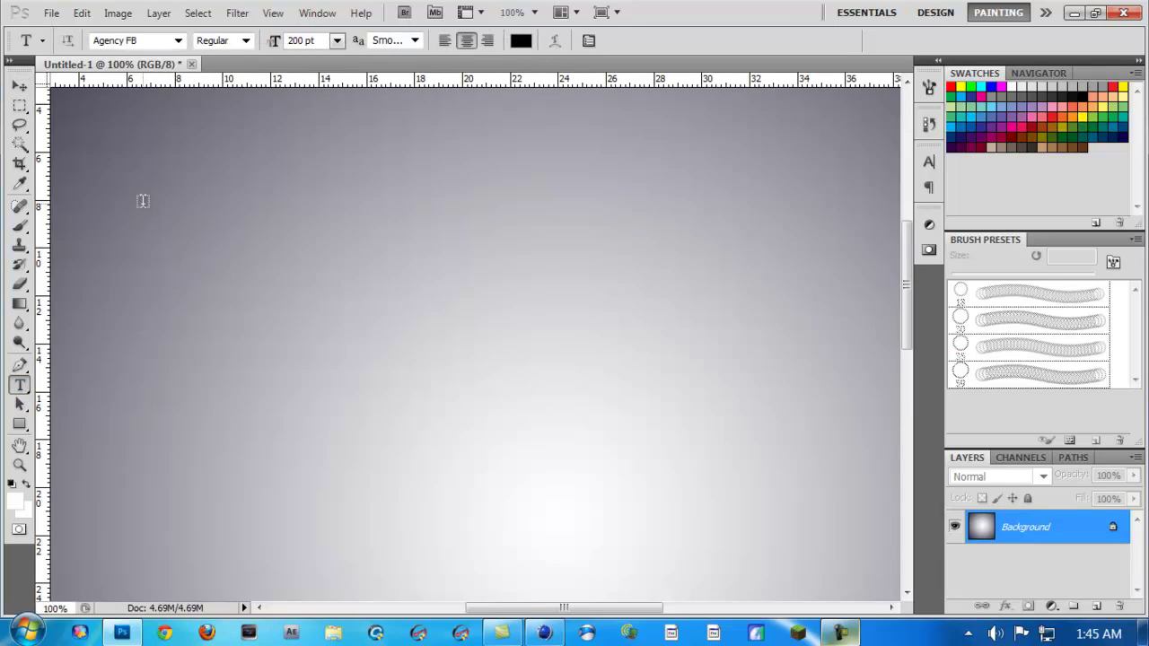
drag(144, 204, 764, 459)
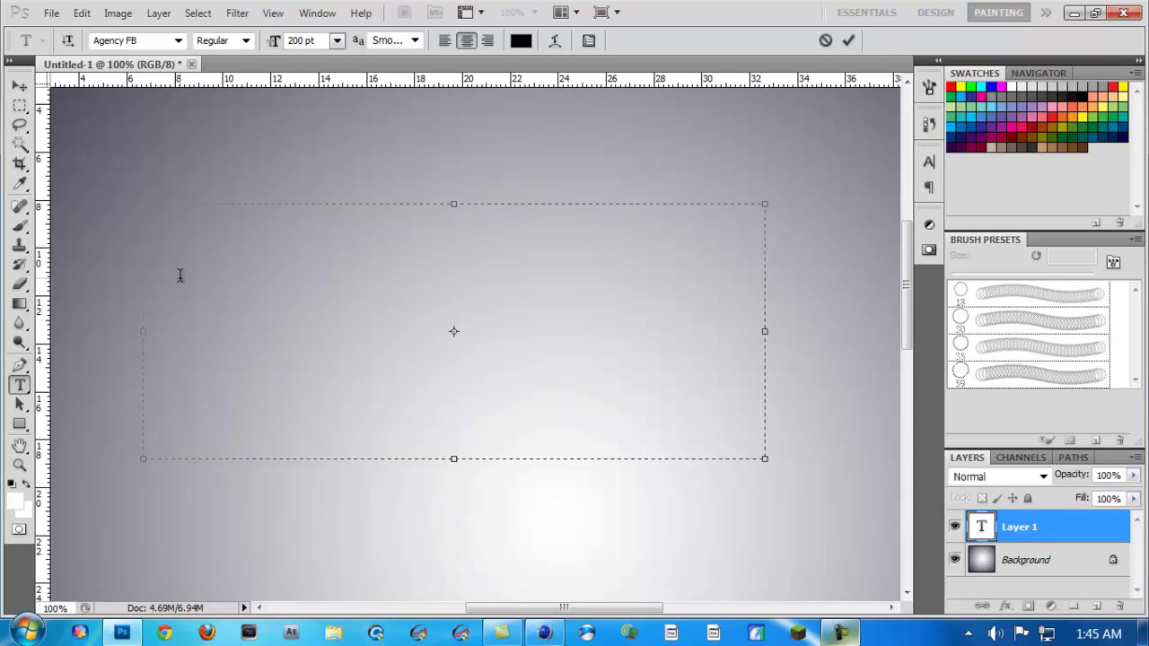
text(ZT)
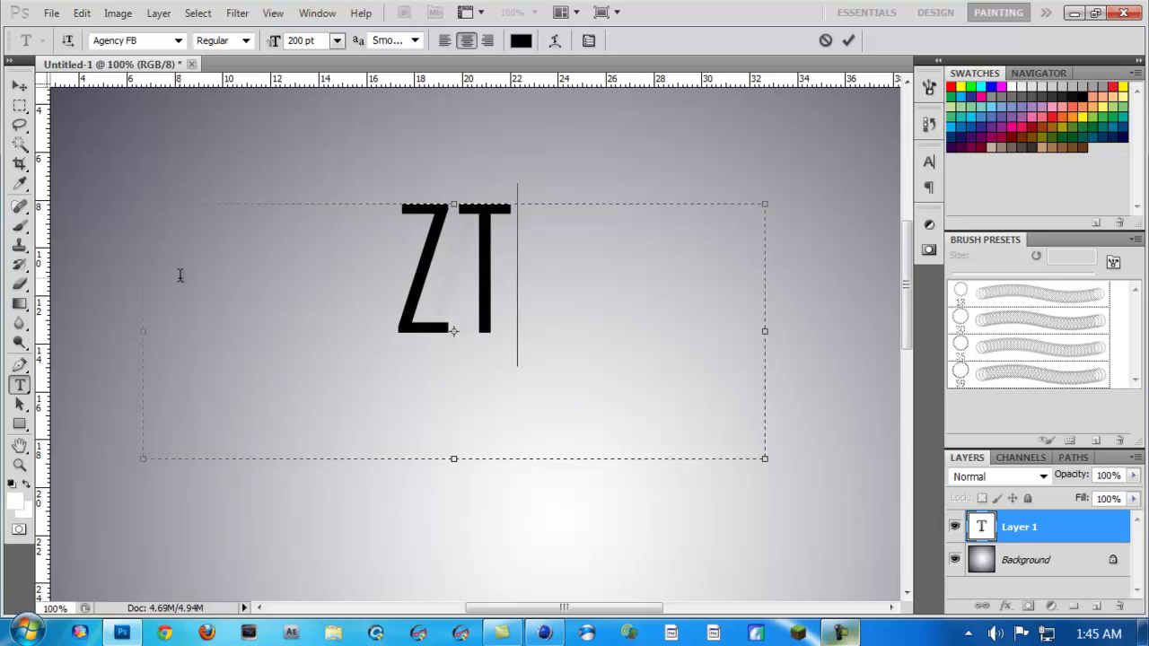
text(X)
drag(854, 403, 907, 484)
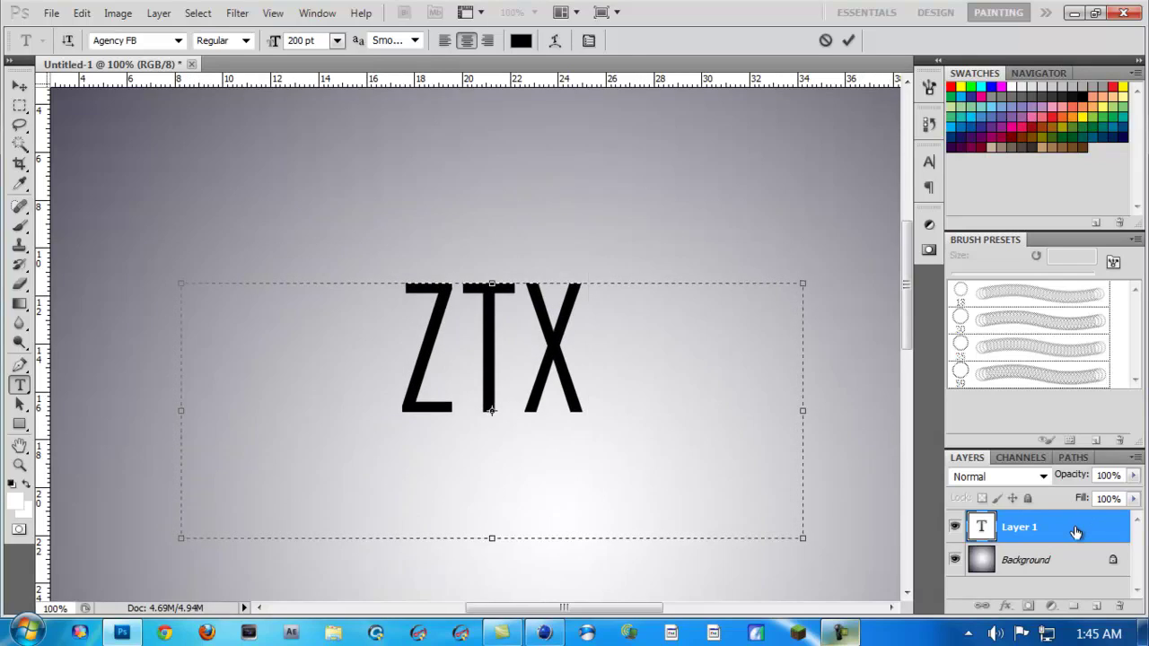
click(1077, 532)
- Rasterize the ZTX type layer into a regular pixel layer
click(20, 465)
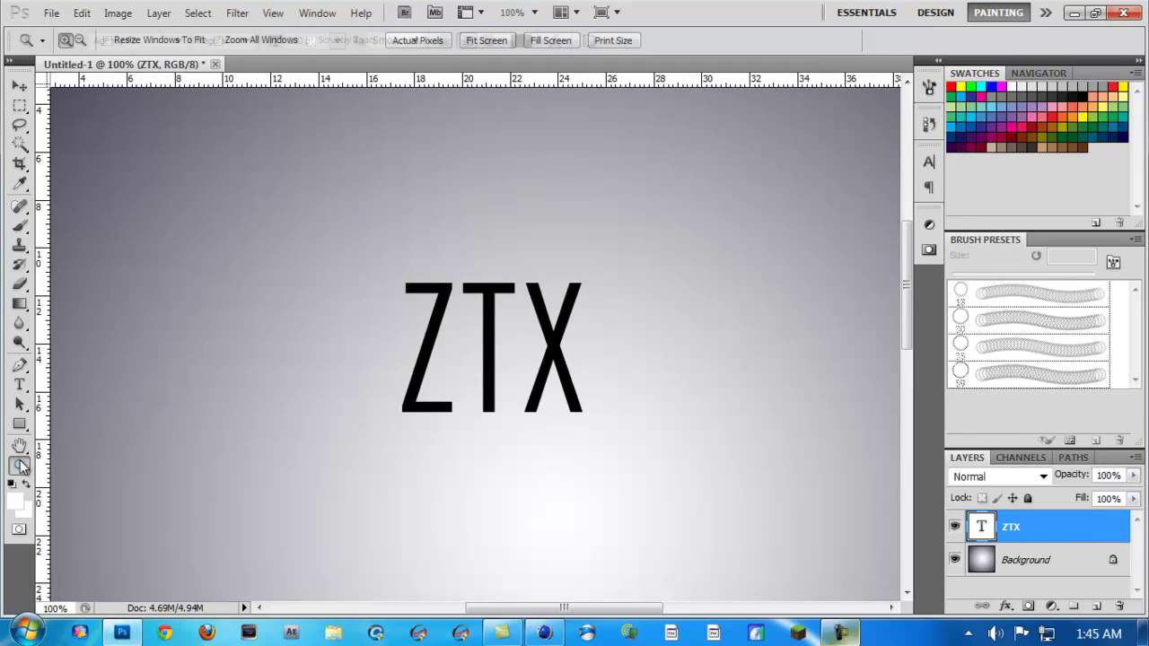
right_click(390, 418)
click(415, 452)
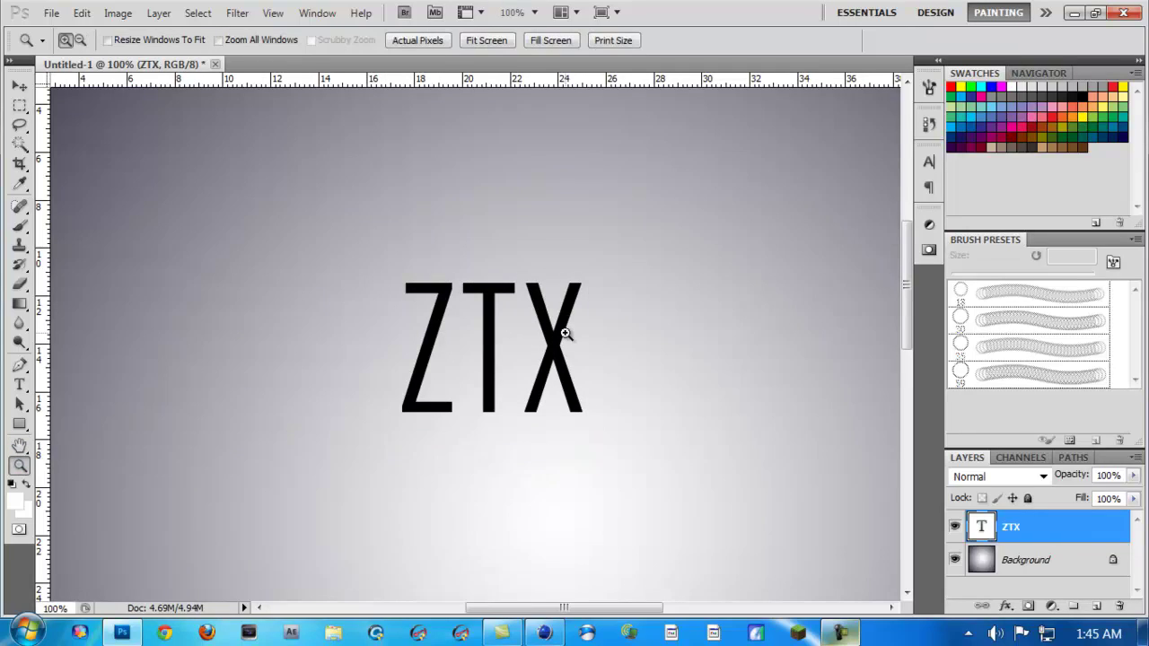
right_click(1059, 535)
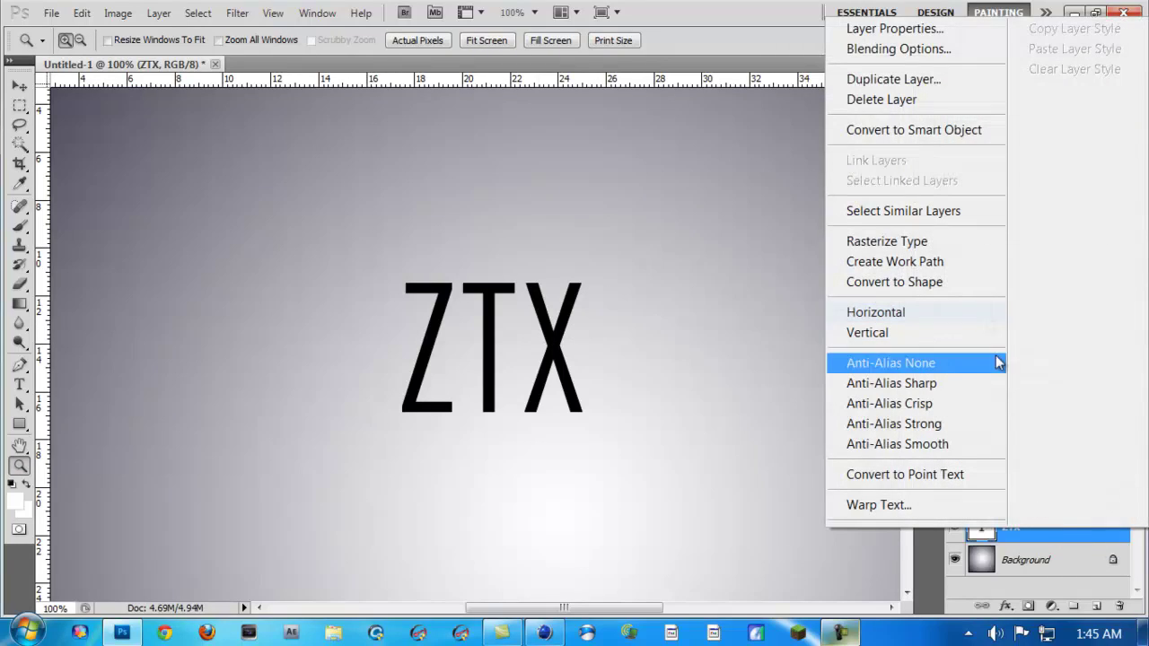
click(903, 242)
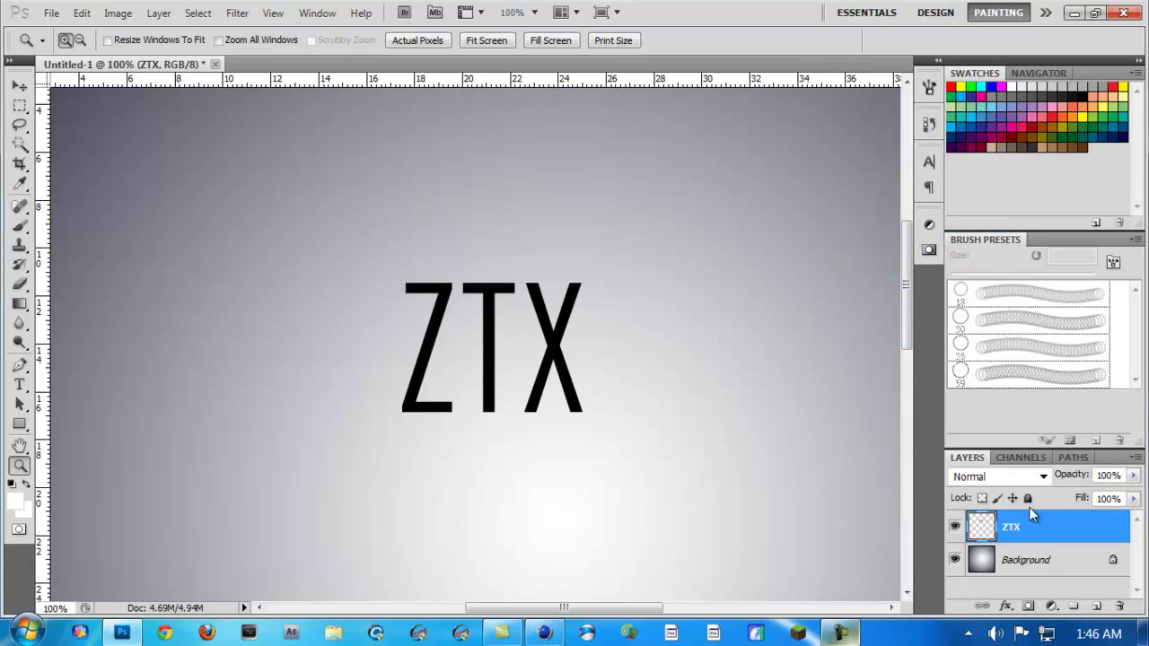
click(20, 106)
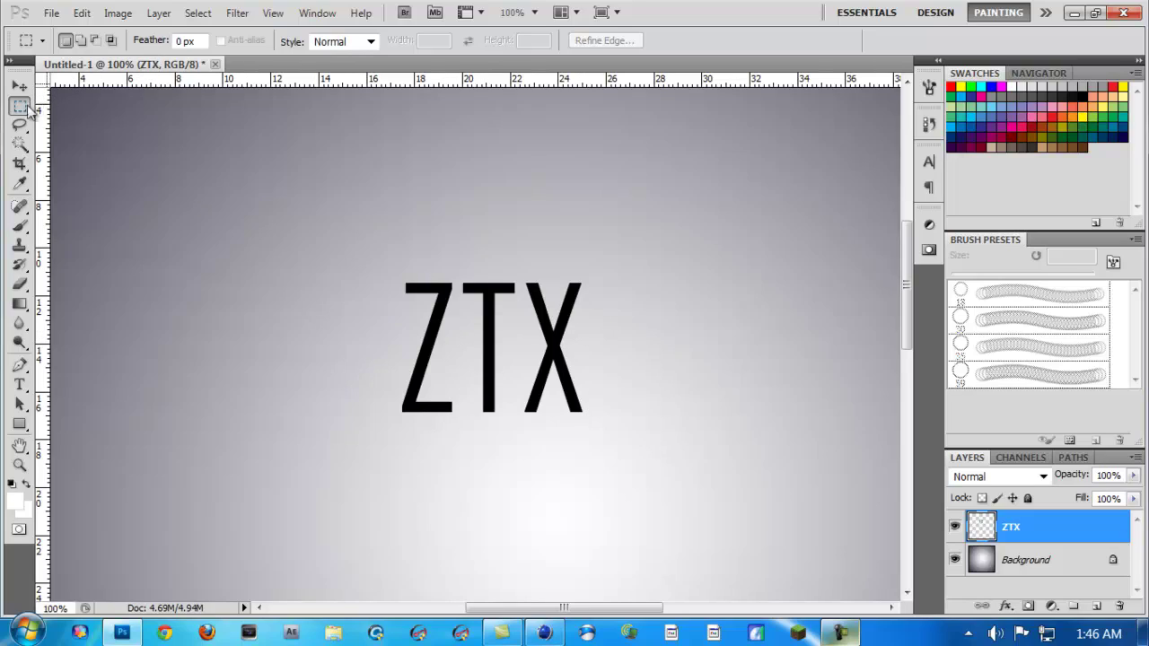
- Select a thin strip above ZTX, add Layer 1, and fill the strip with colour
drag(232, 162, 787, 164)
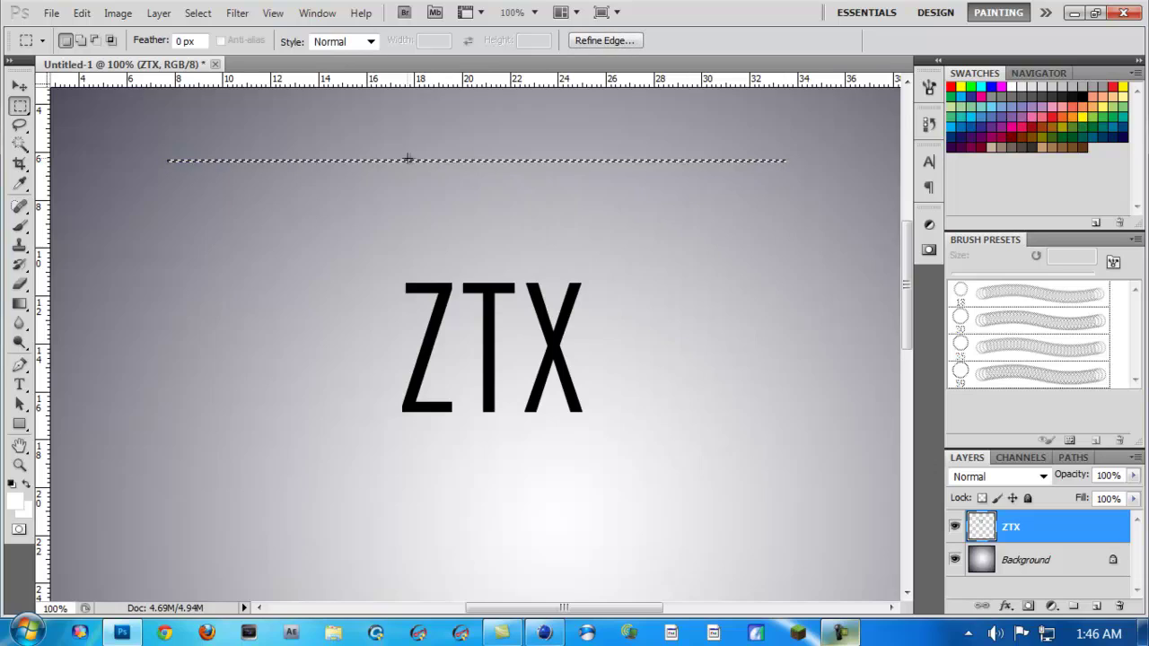
right_click(362, 163)
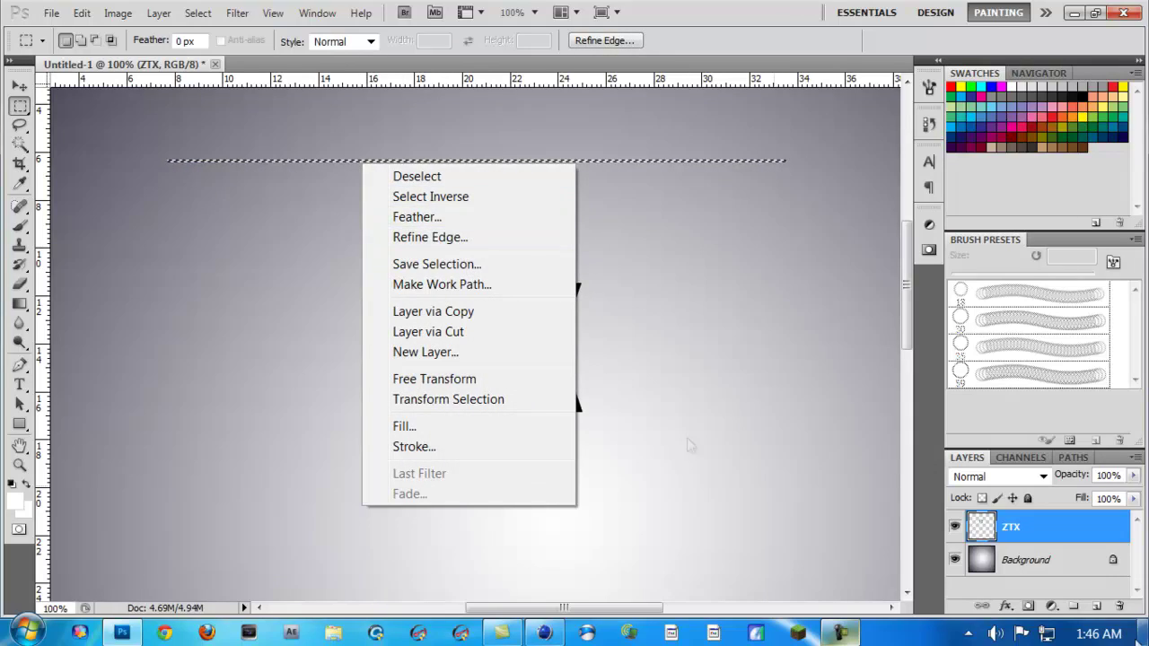
click(1099, 607)
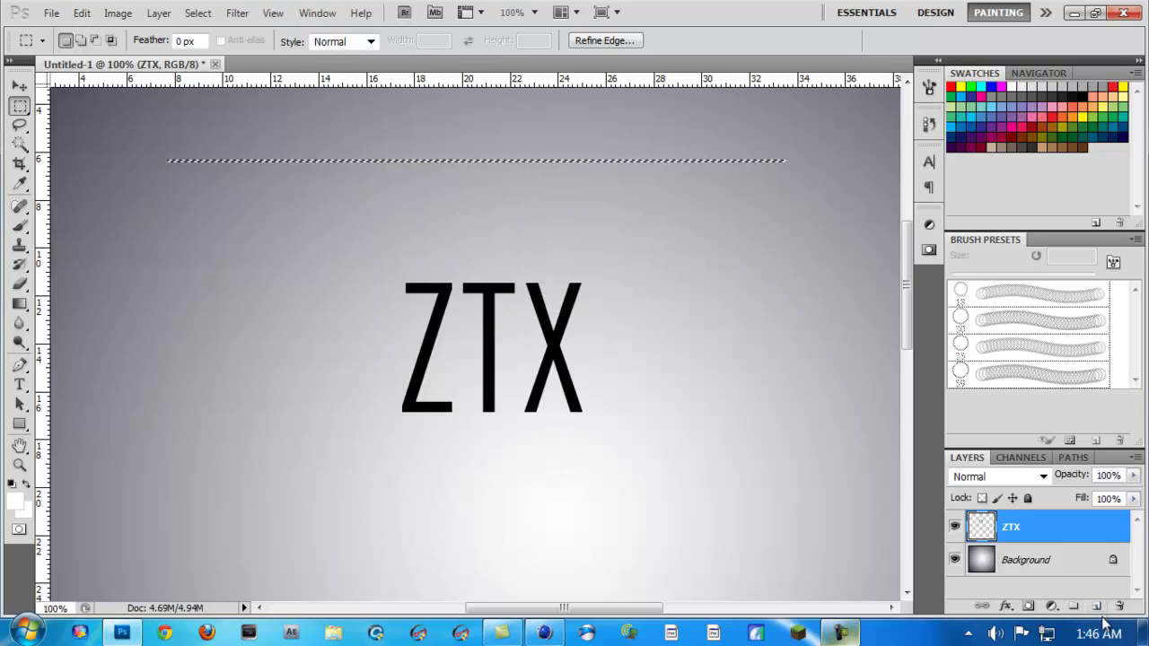
click(1098, 607)
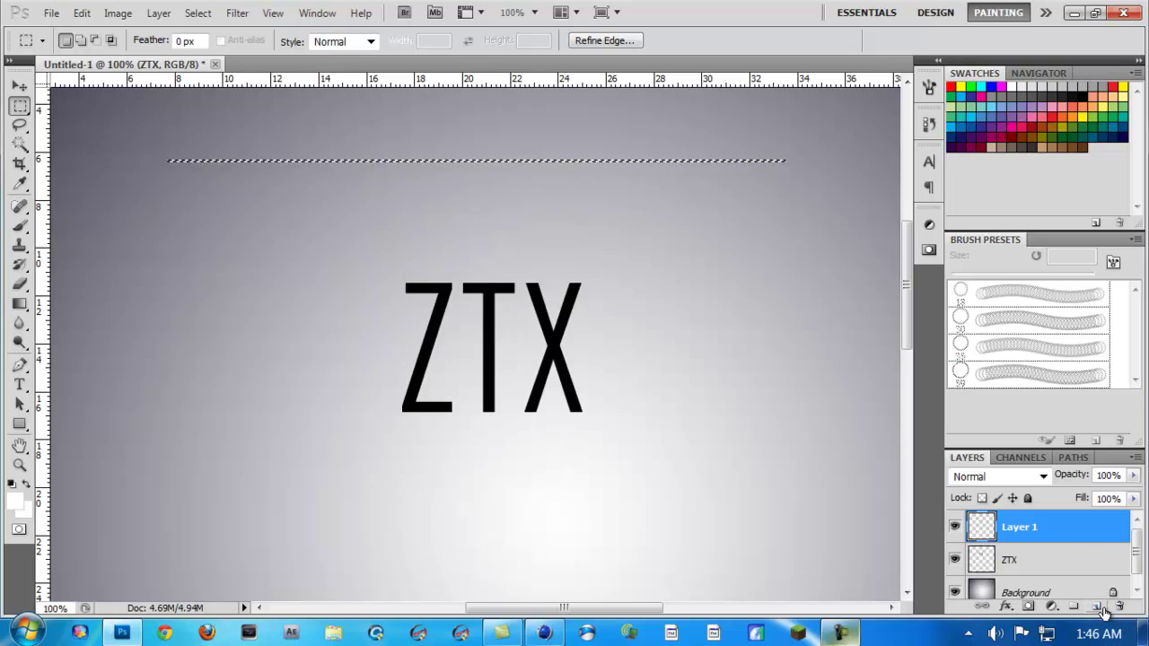
right_click(602, 162)
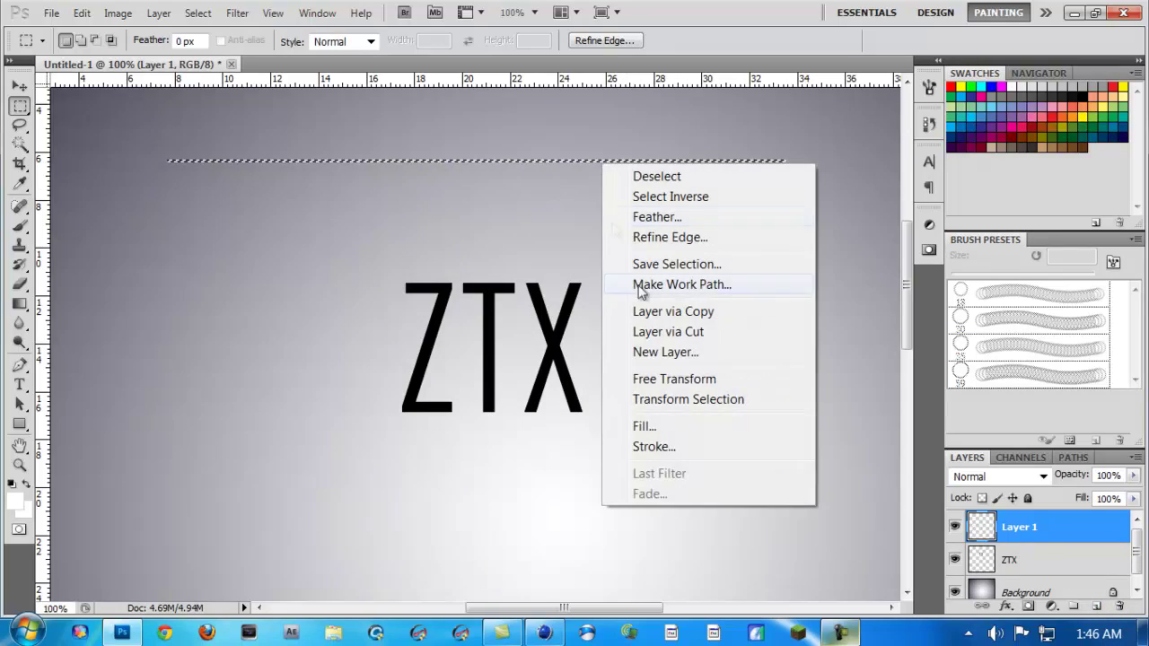
click(671, 429)
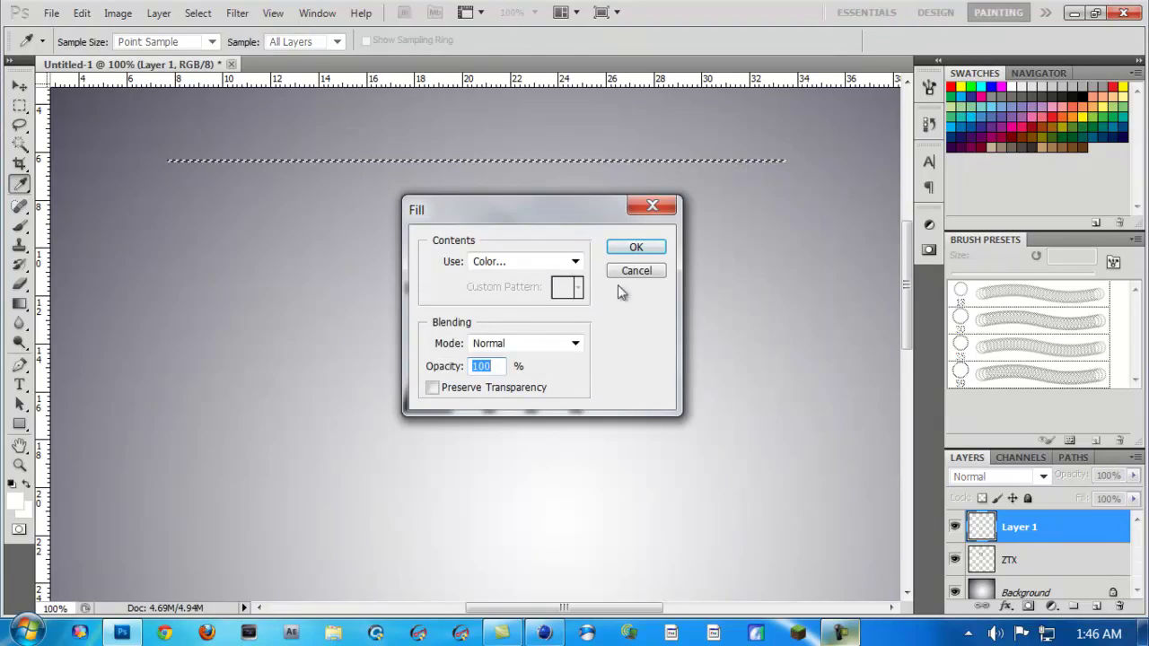
click(637, 248)
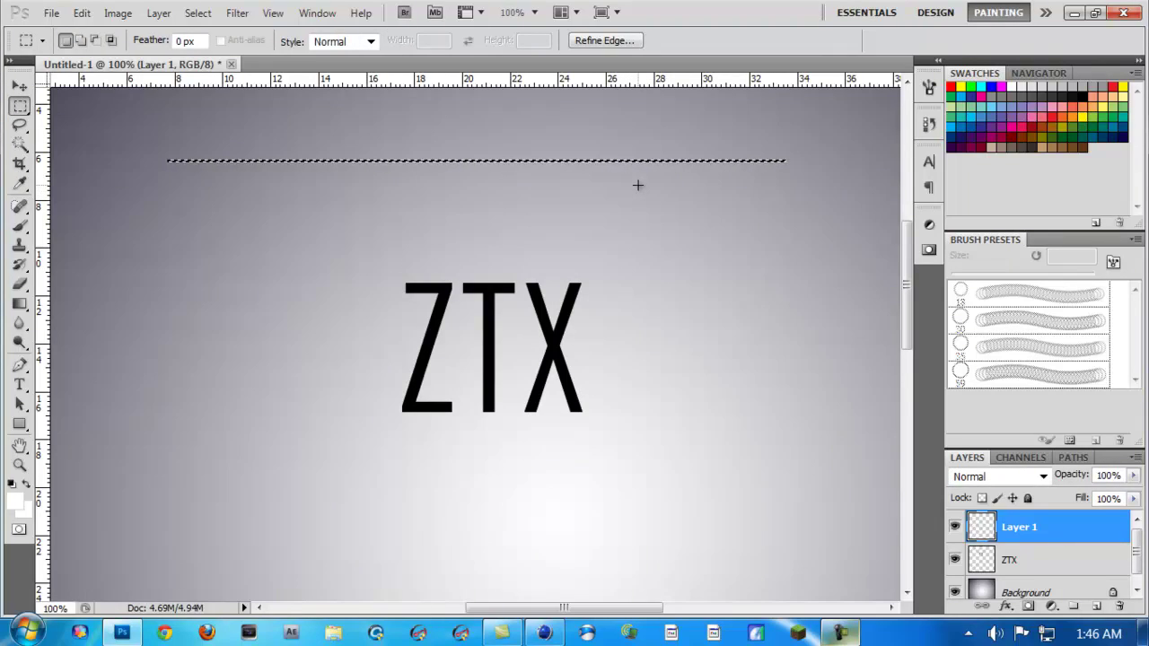
- Rotate the thin line to -29.84° and place it diagonally across the ZTX letters
key(ctrl+t)
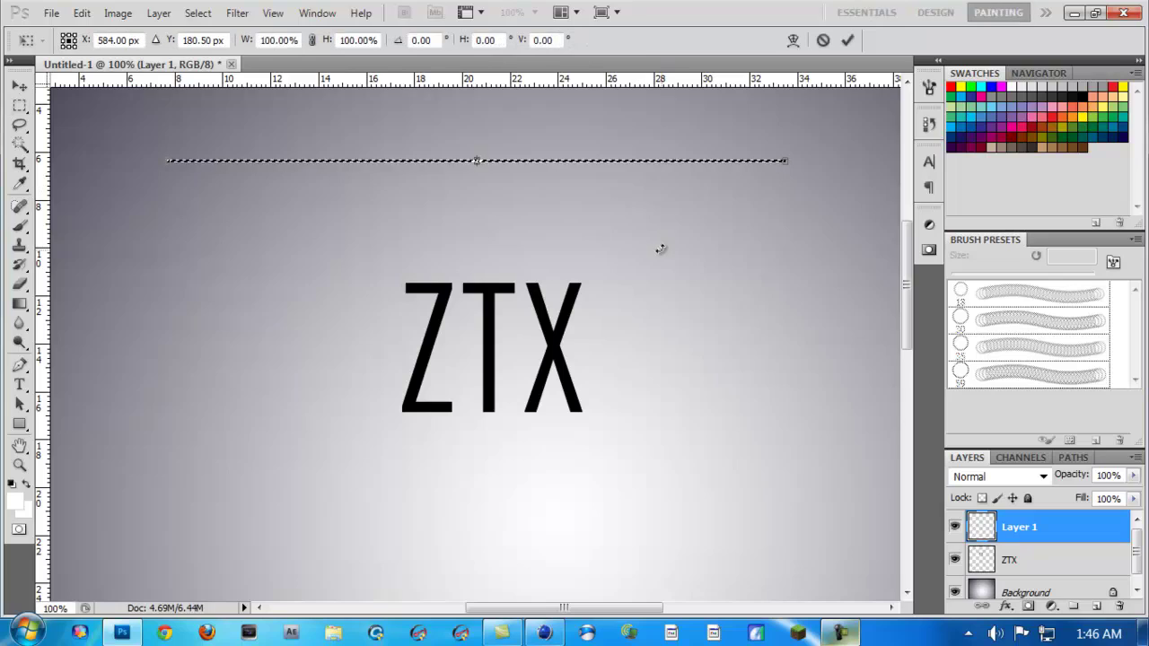
drag(662, 248, 675, 176)
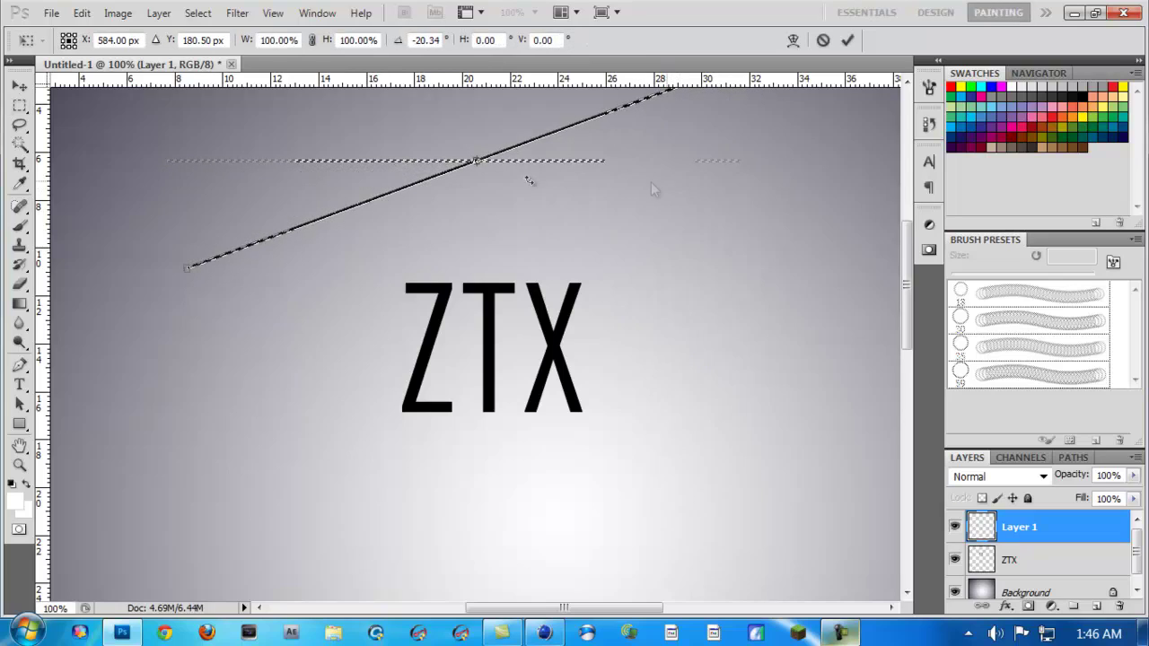
drag(454, 174, 472, 361)
drag(517, 393, 526, 379)
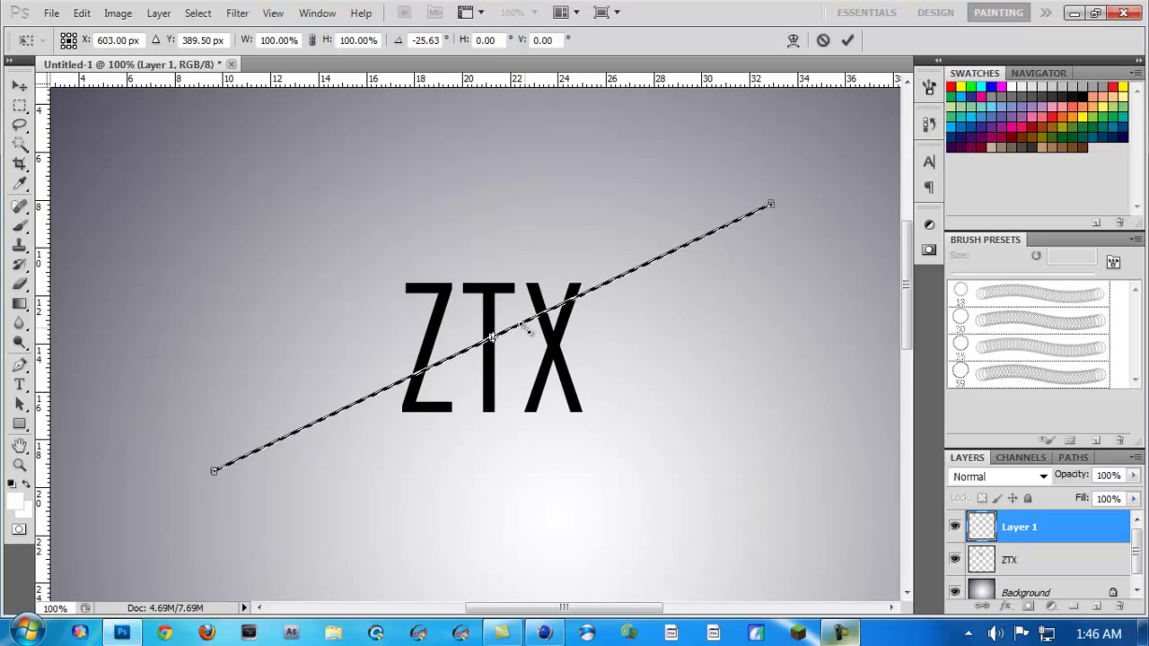
mouse_move(528, 331)
mouse_down()
mouse_move(527, 344)
mouse_move(563, 357)
mouse_move(549, 338)
mouse_up()
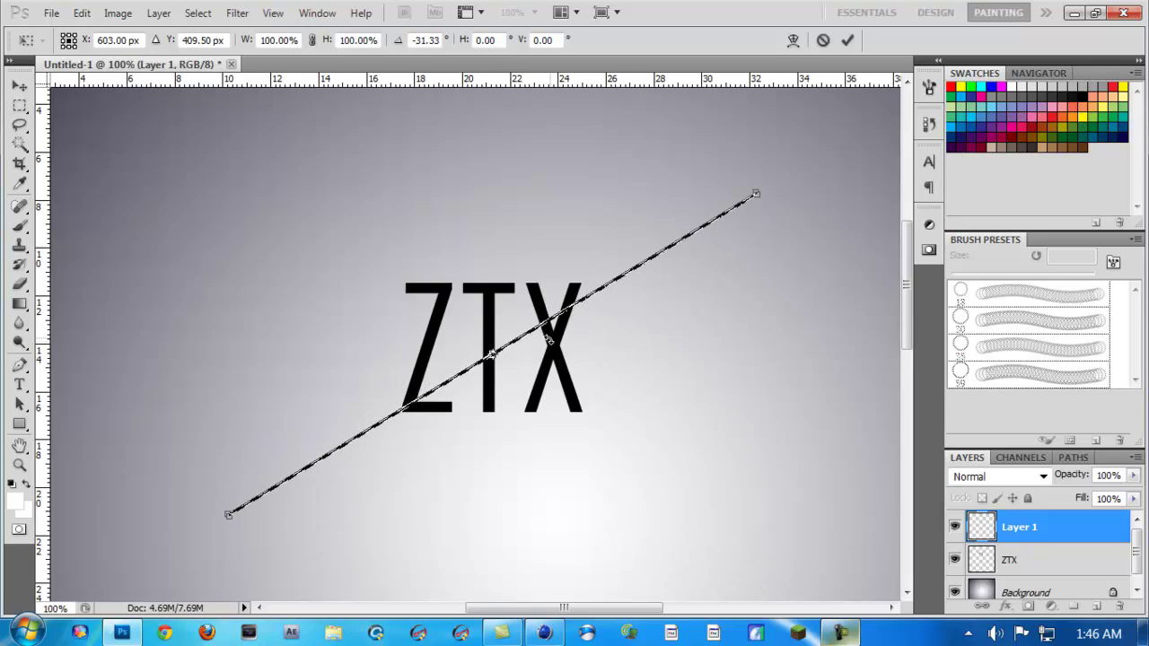
key(Up)
key(Up)
key(Up)
key(Up)
key(Up)
key(Up)
key(Up)
key(Up)
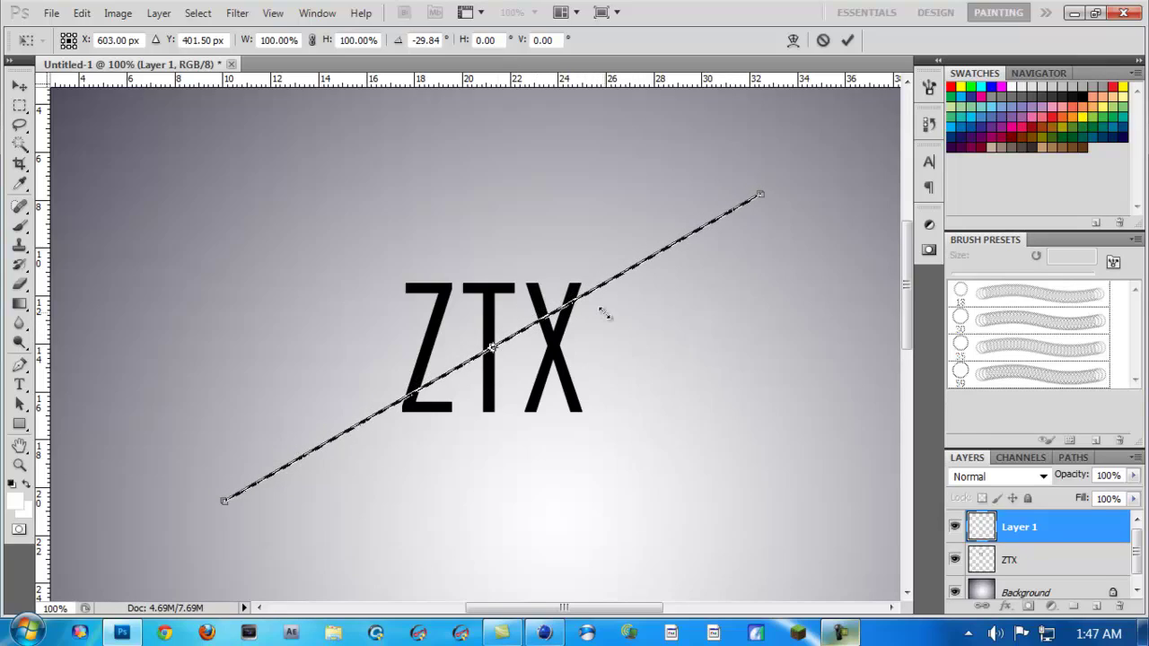
key(Return)
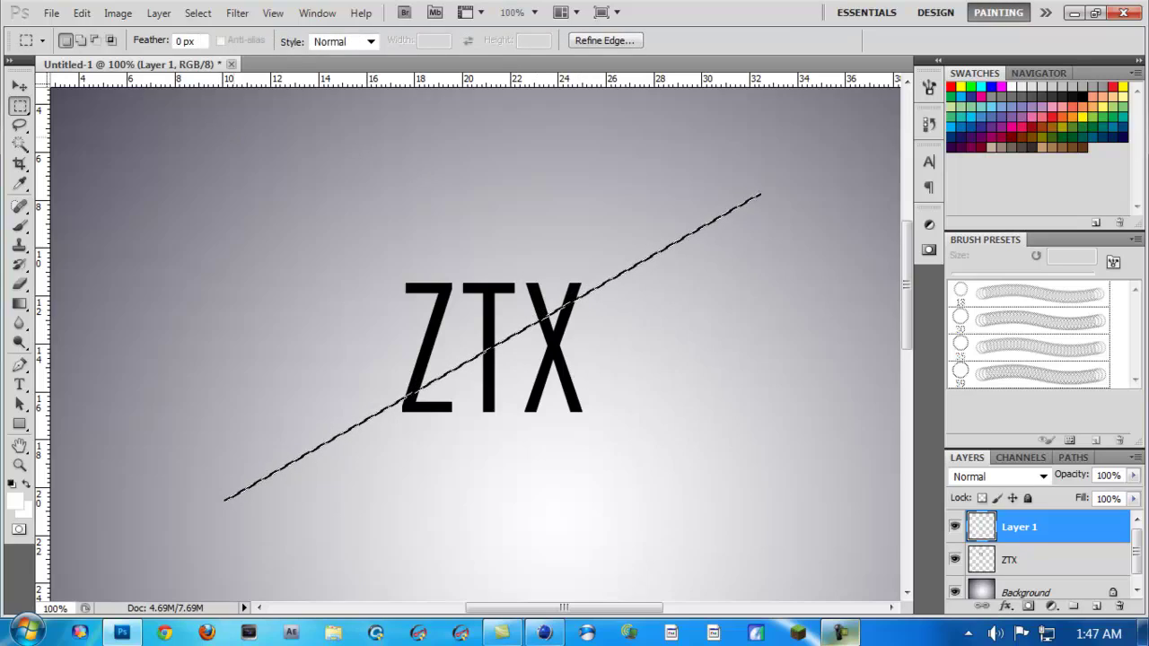
- Deselect the line and hide Layer 1, leaving a thin diagonal slit through ZTX
key(ctrl+d)
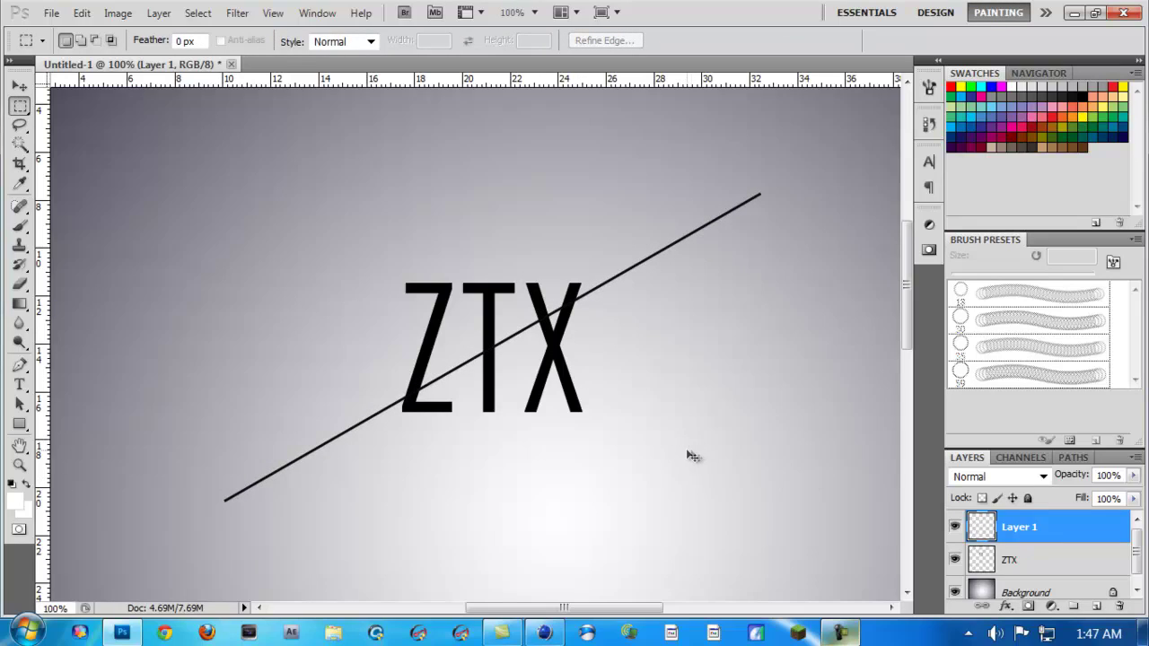
click(80, 13)
click(157, 71)
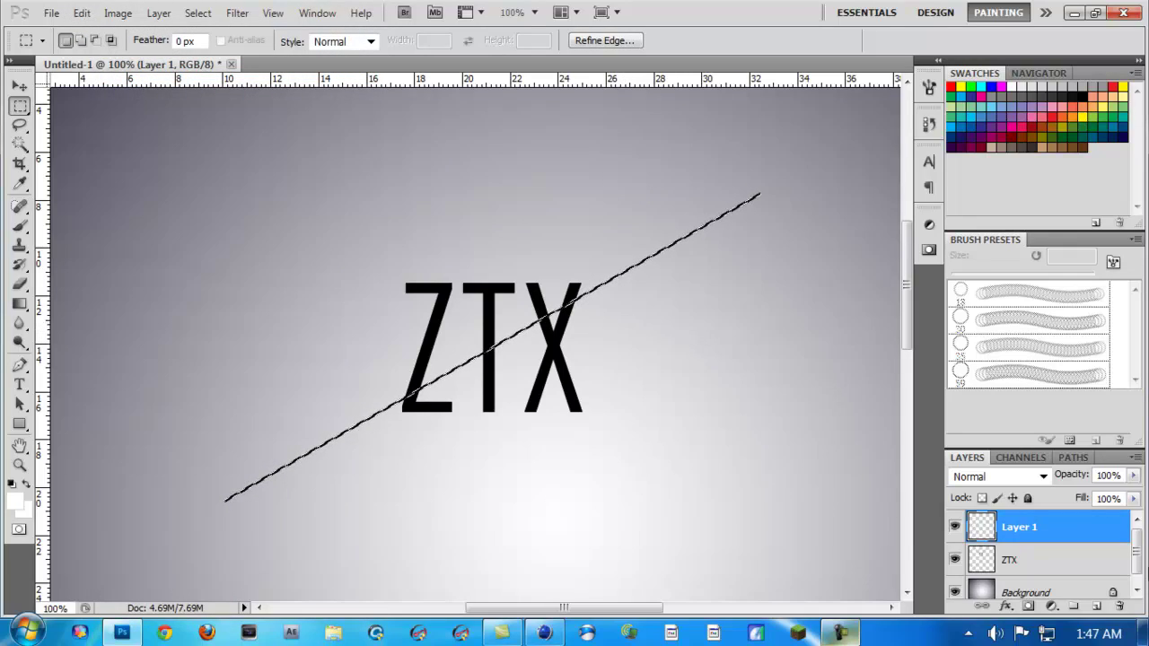
click(1077, 566)
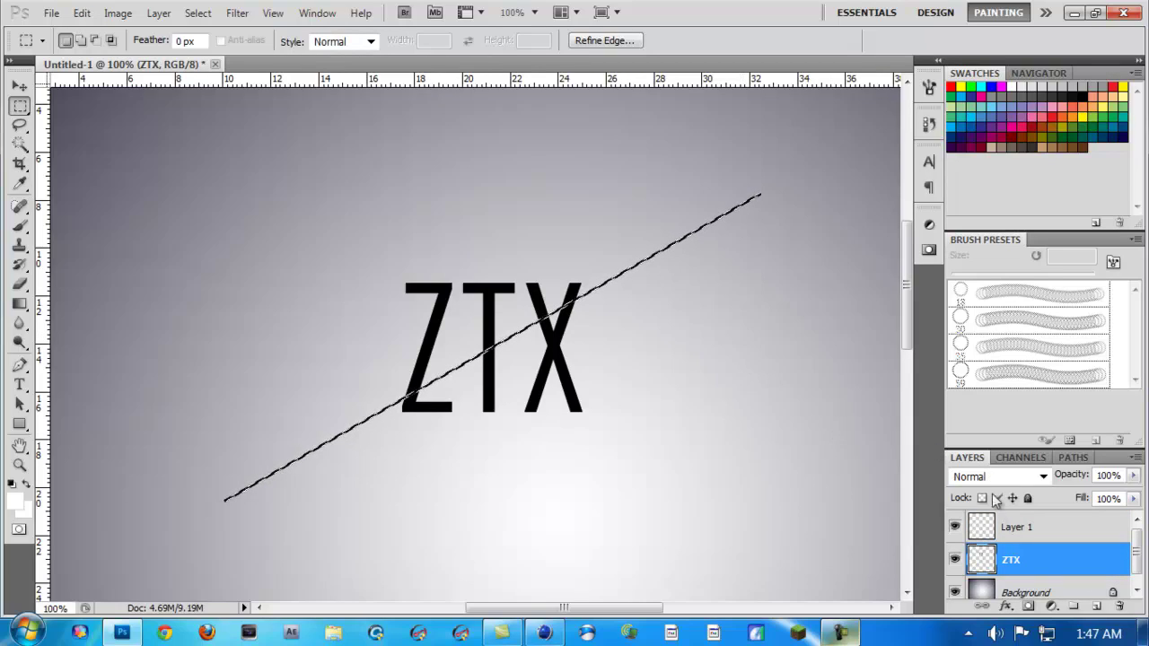
right_click(1016, 556)
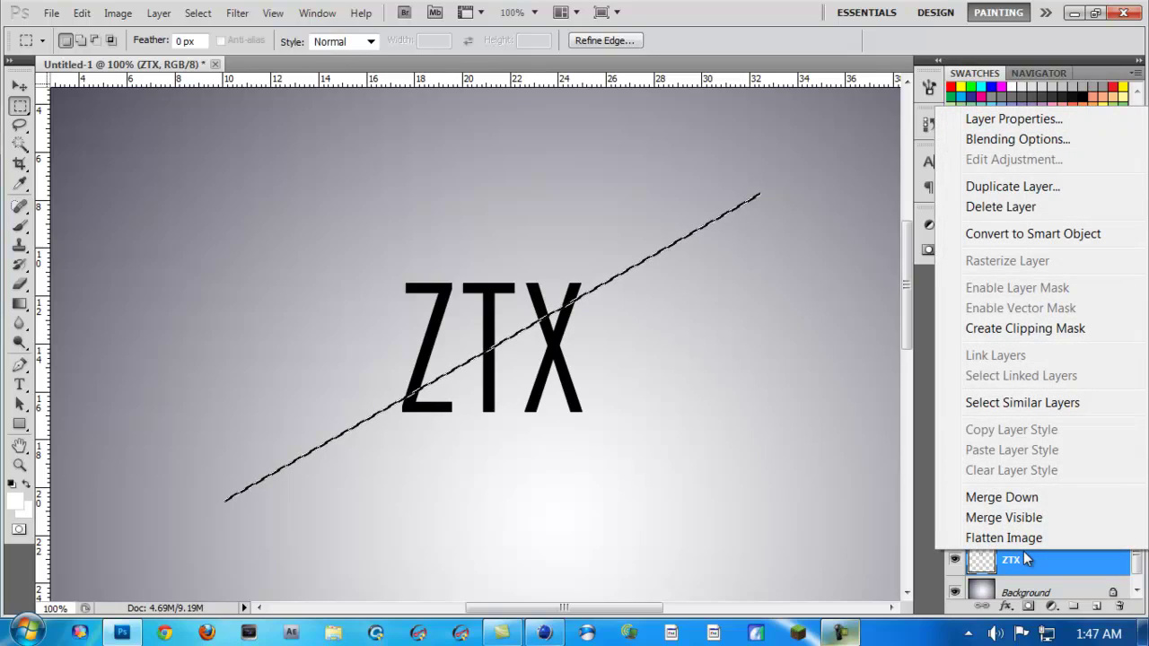
click(1024, 551)
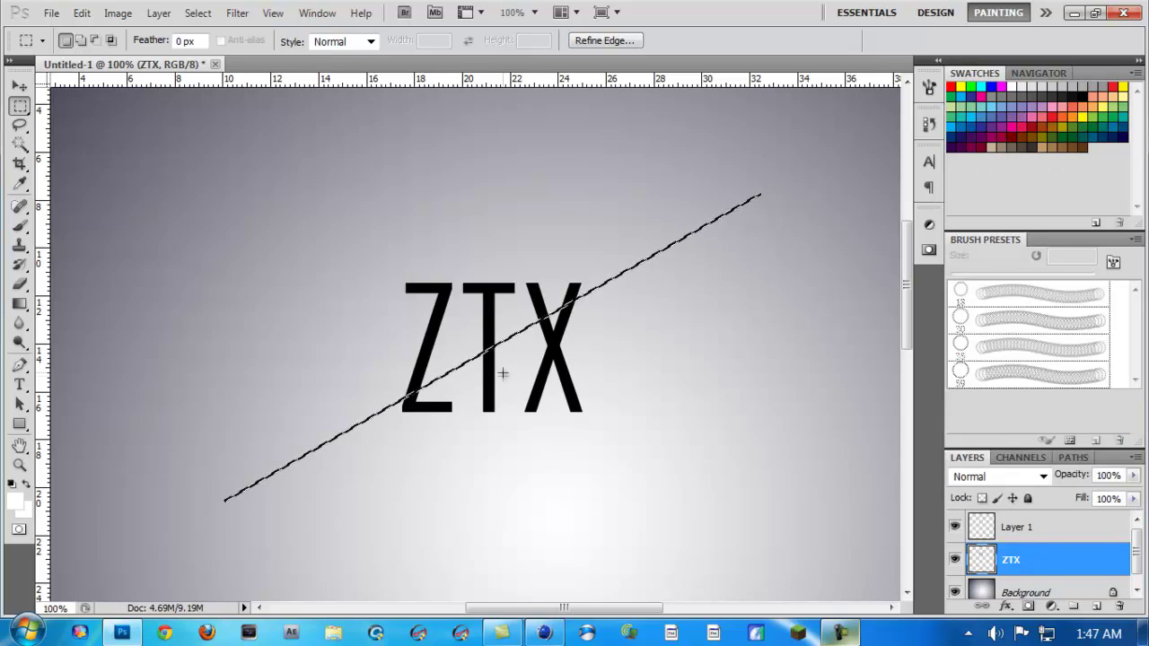
click(475, 141)
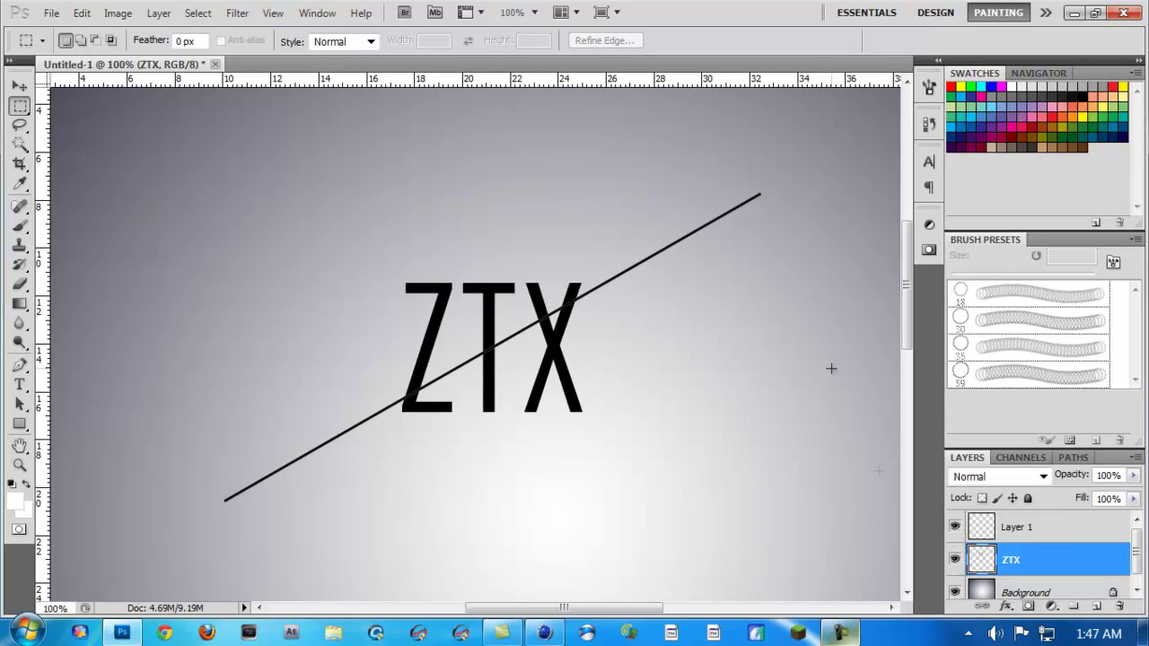
click(955, 528)
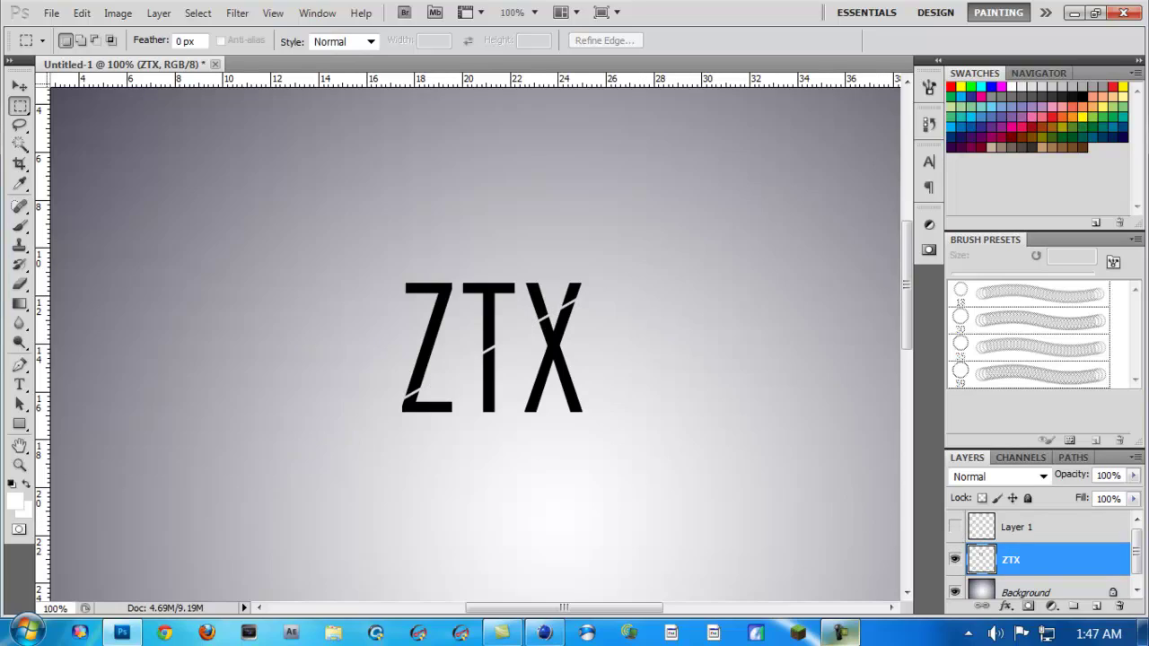
- Zoom in on the ZTX letters and create a new path with the Pen tool
click(18, 465)
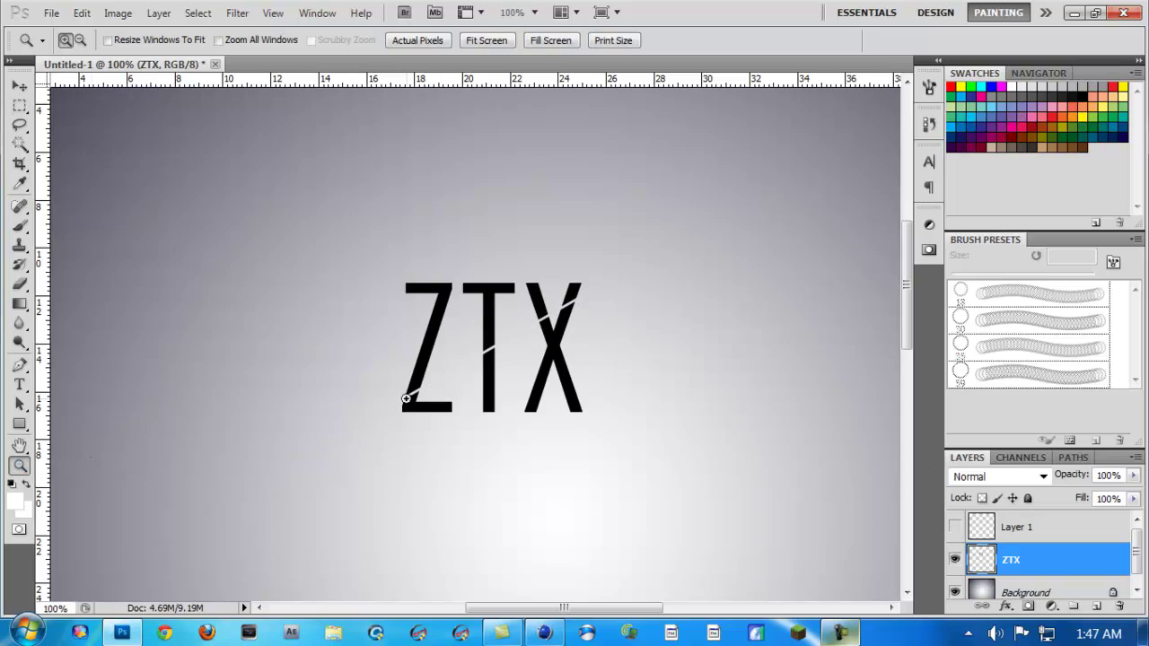
click(466, 368)
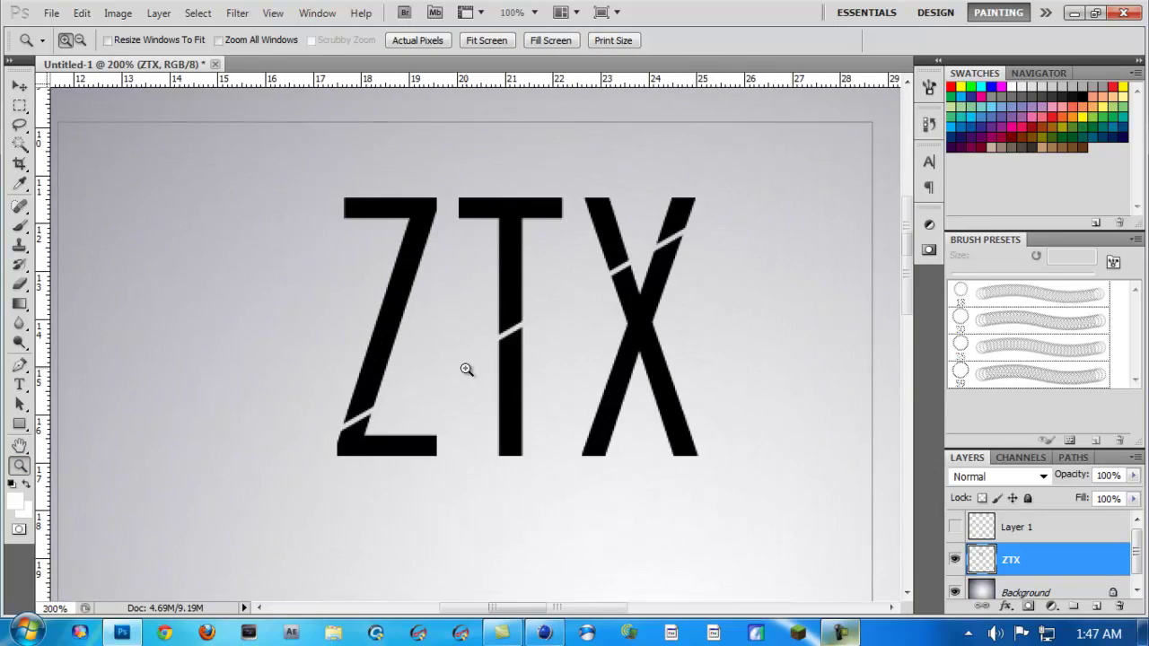
click(466, 368)
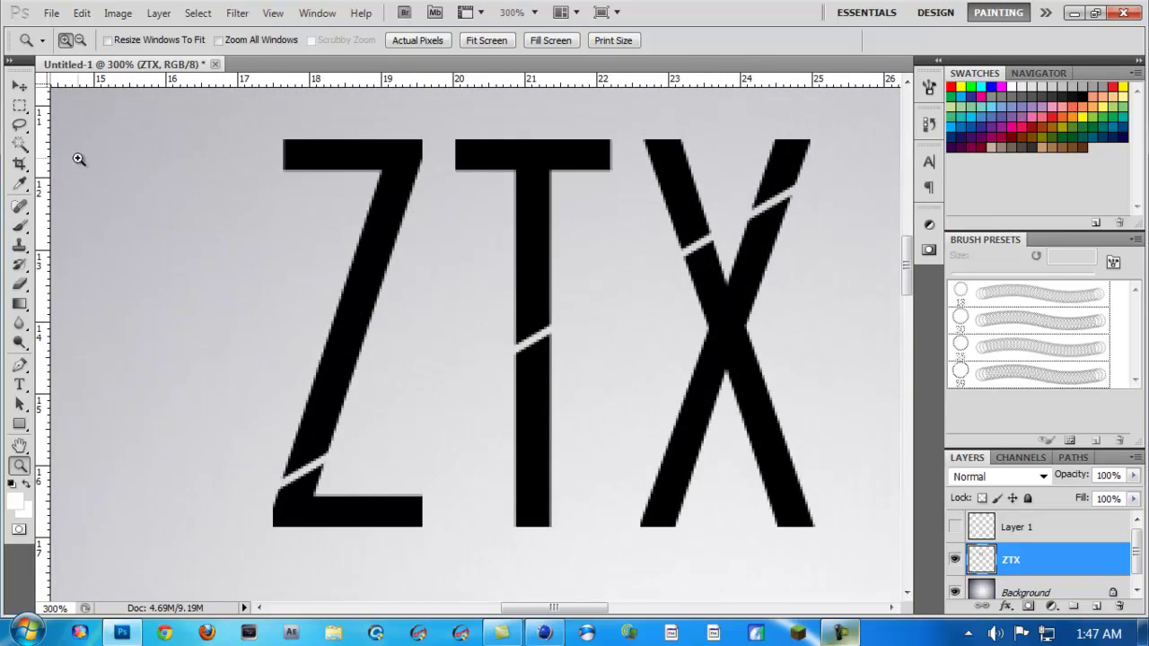
click(19, 366)
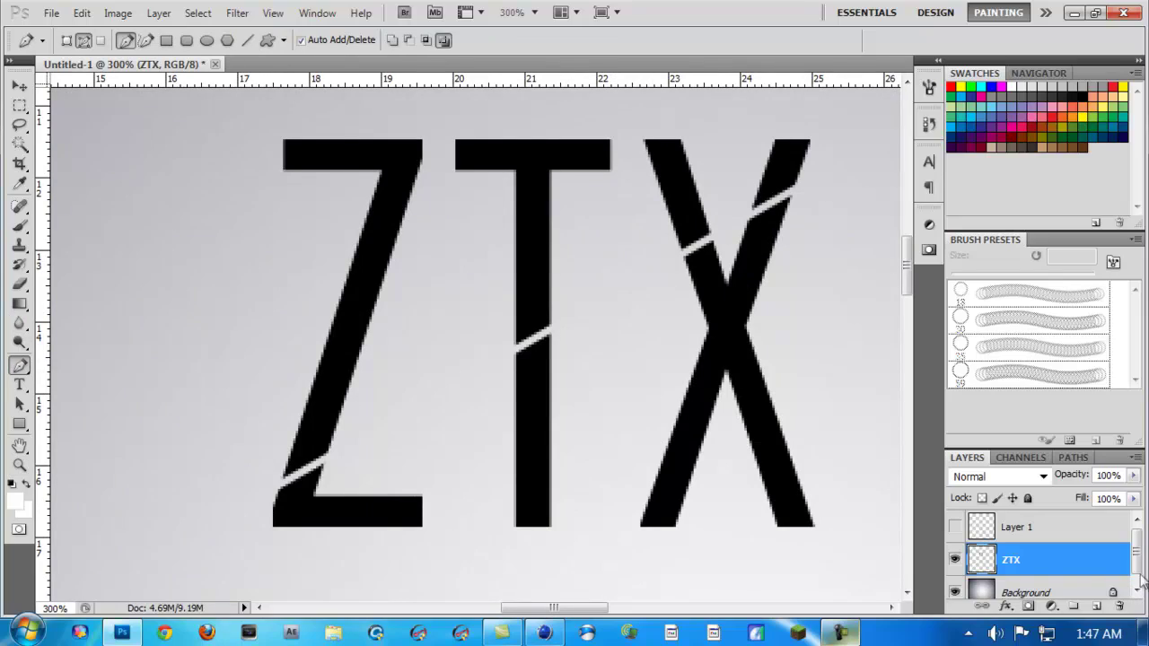
click(1074, 460)
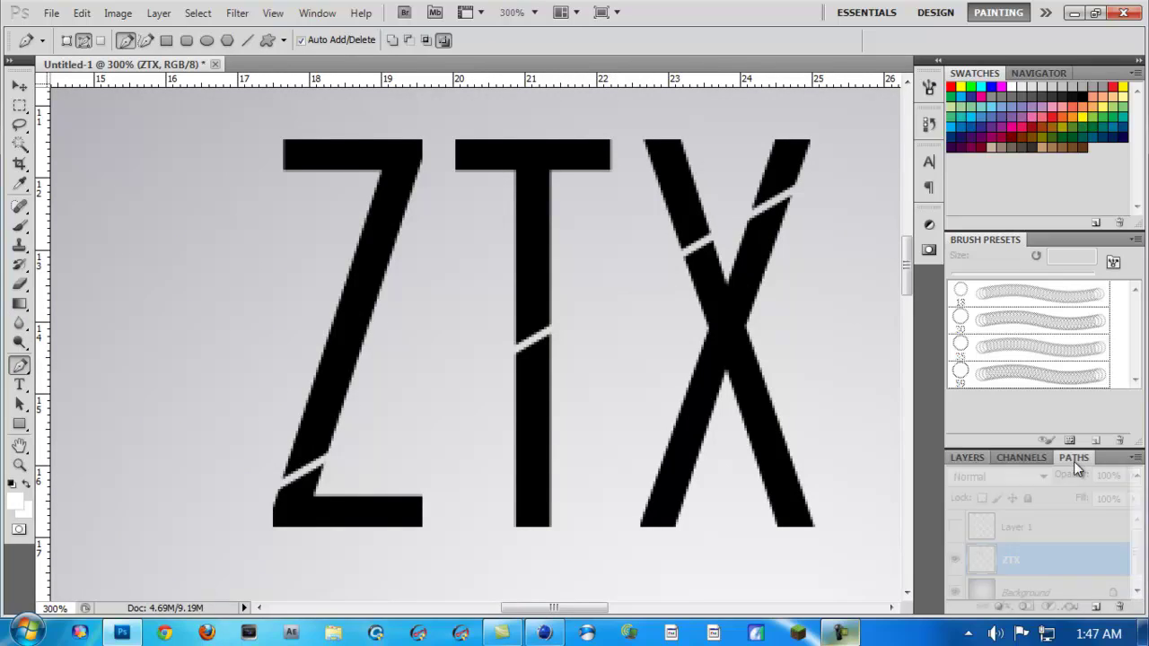
click(1096, 609)
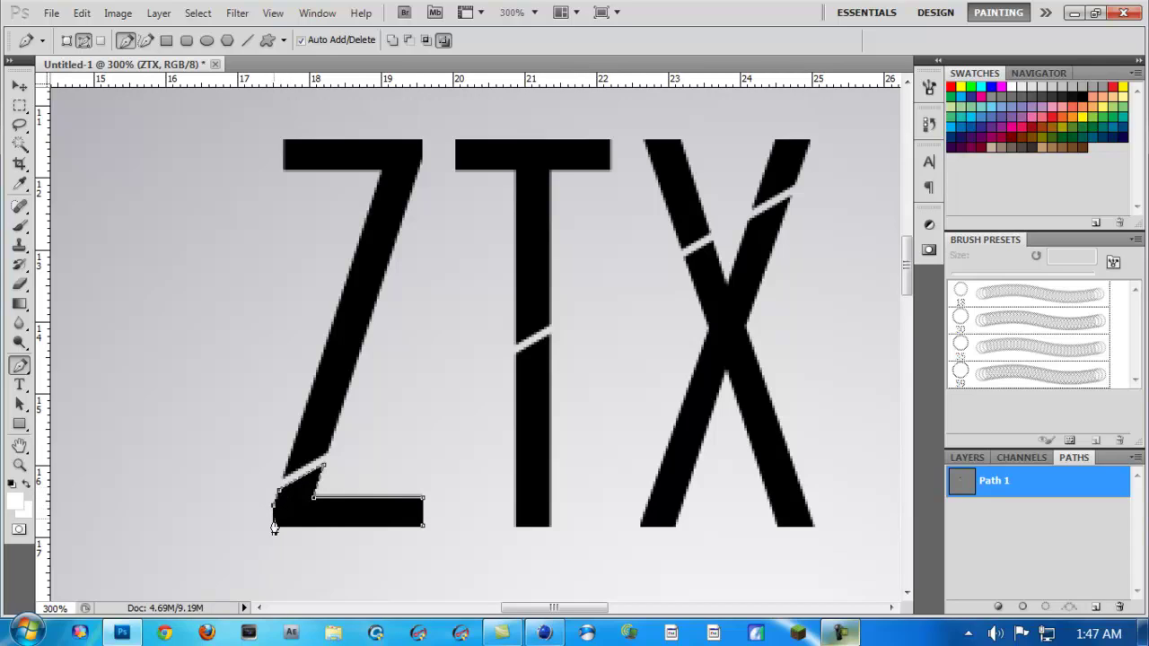
- Discard the trial Z outline and stray guide, delete Path 1, and start a fresh path
click(424, 528)
key(ctrl)
click(82, 13)
click(153, 70)
drag(401, 82, 393, 5)
click(82, 12)
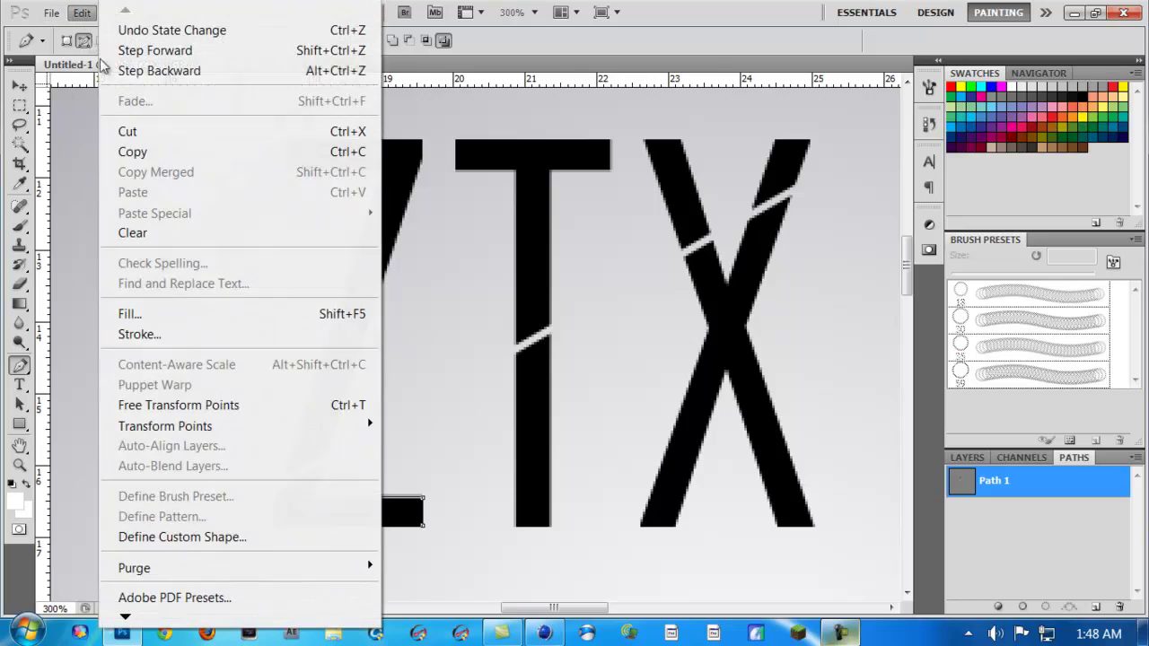
click(105, 72)
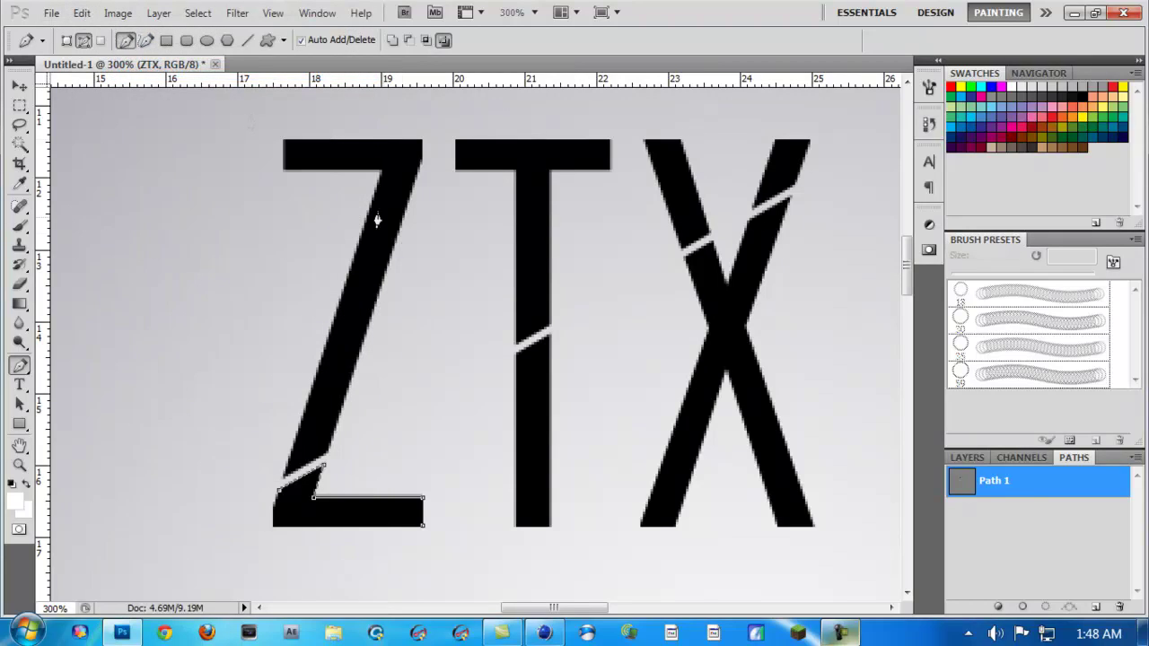
key(Return)
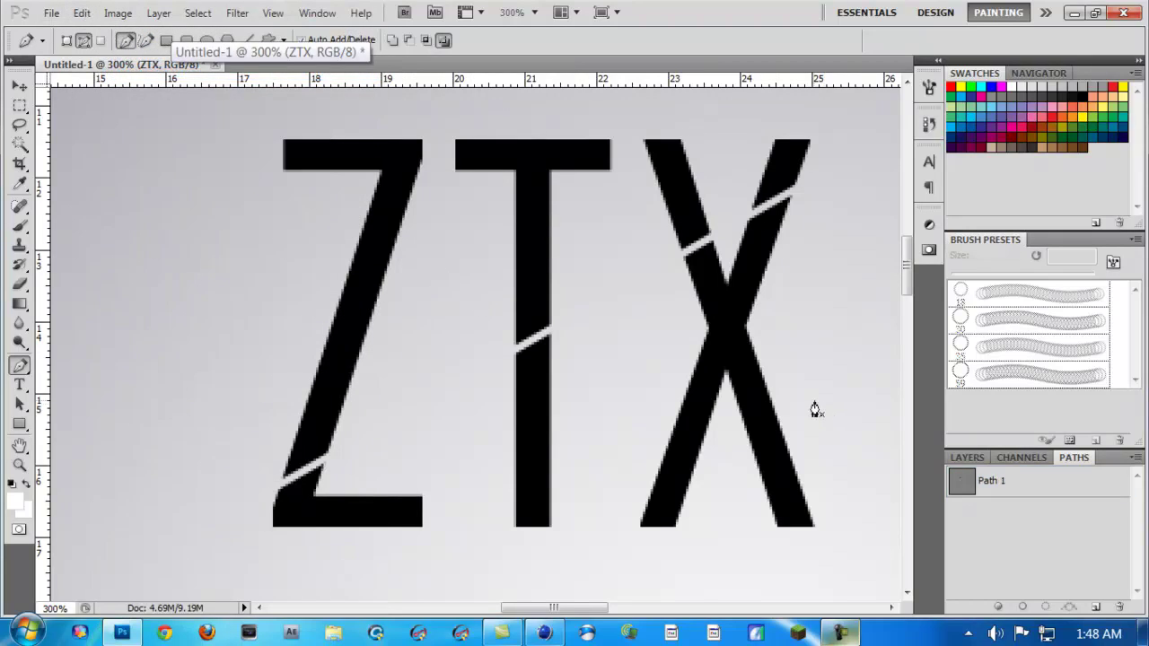
click(1012, 491)
key(Delete)
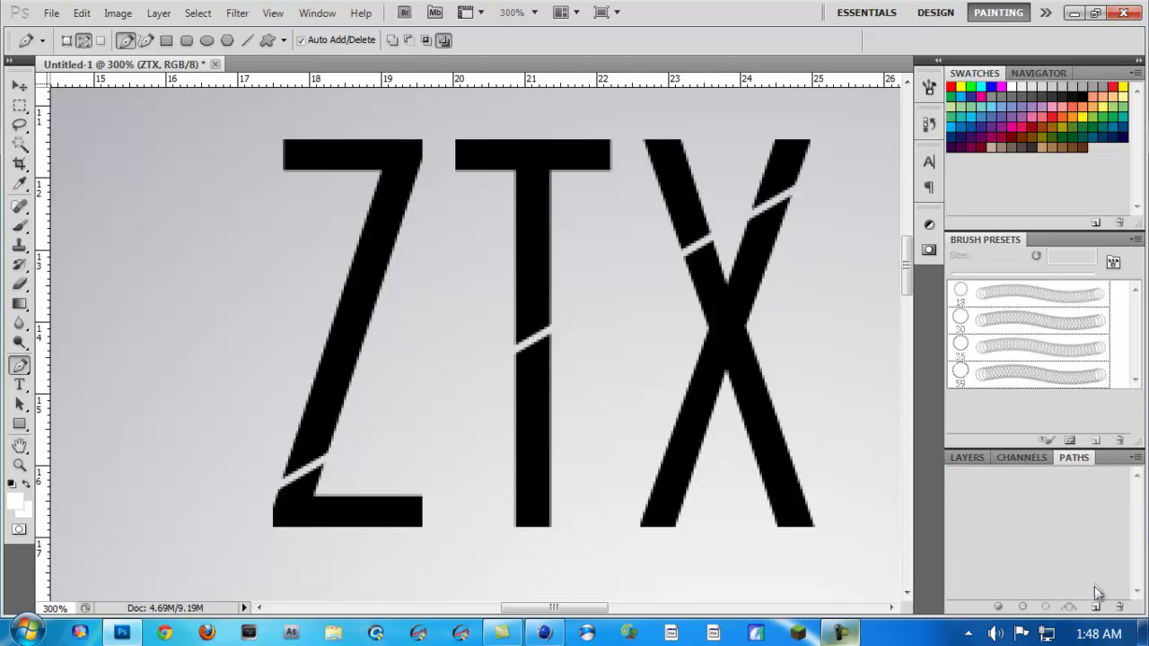
click(1096, 607)
- Add horizontal guides along the top and bottom edges of the ZTX letters
drag(428, 86, 450, 527)
drag(458, 87, 457, 146)
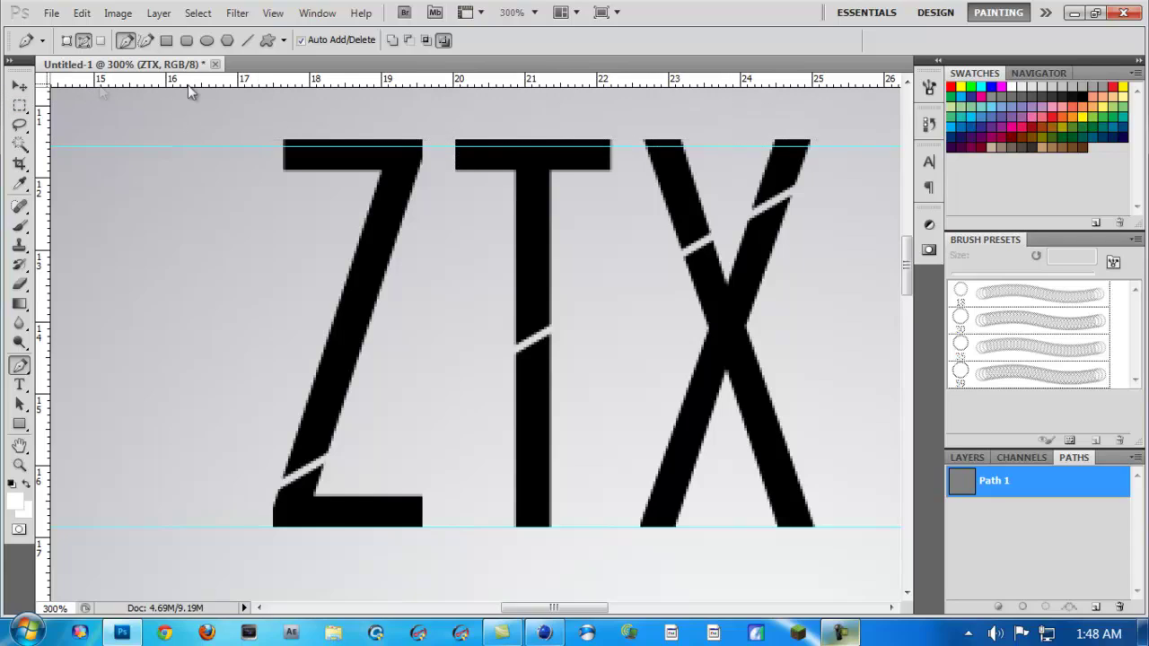
key(ctrl+z)
drag(400, 83, 394, 140)
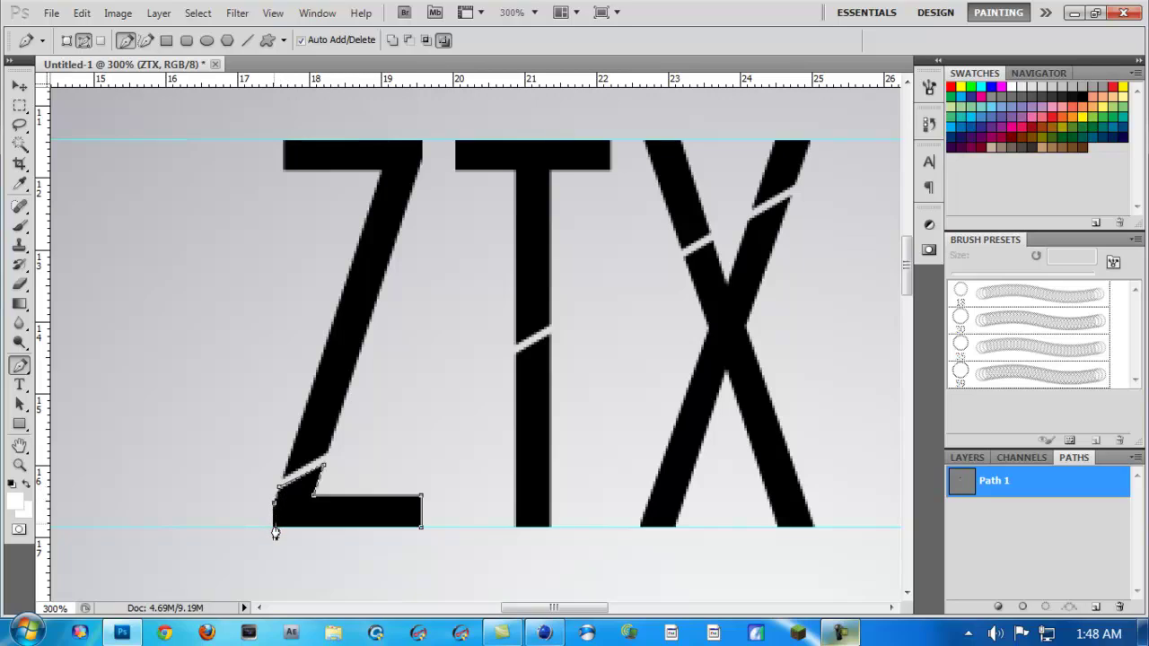
- Trace closed outlines around the Z's lower and upper pieces in Path 1
click(422, 530)
scroll(393, 467, up, 3)
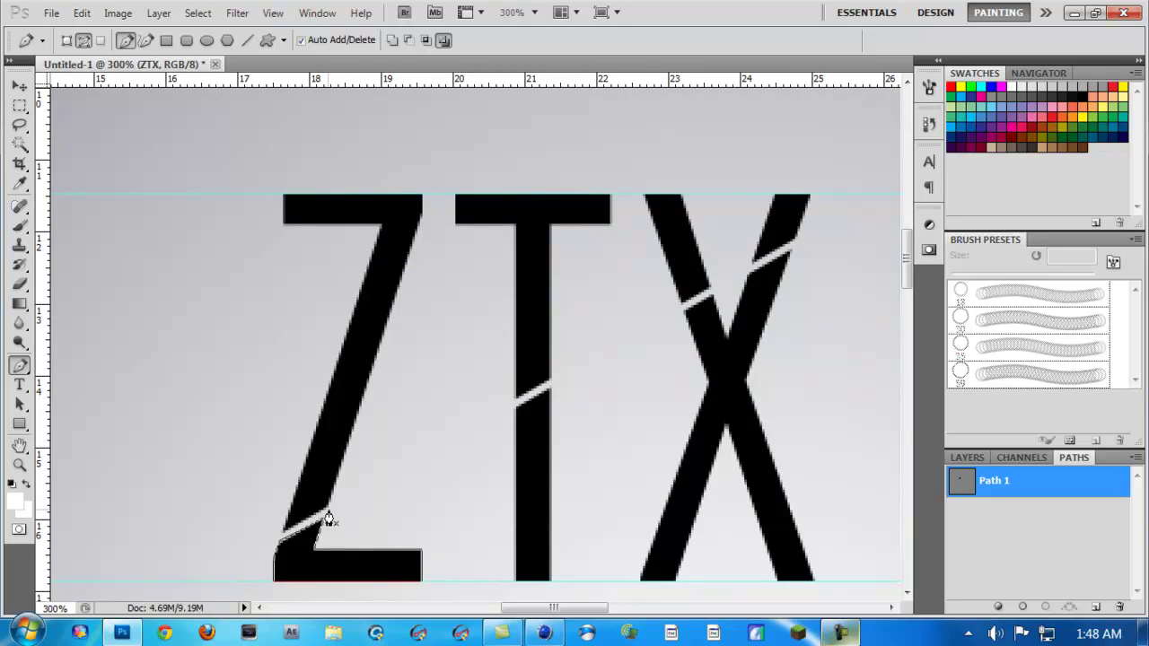
click(426, 209)
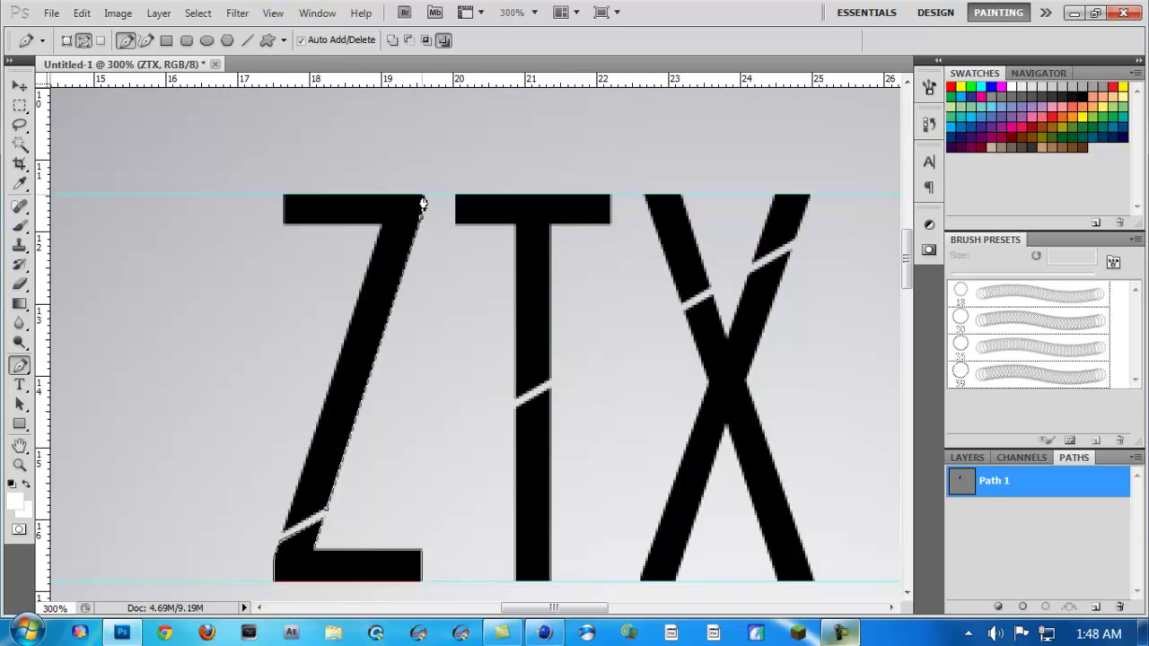
click(285, 196)
click(284, 224)
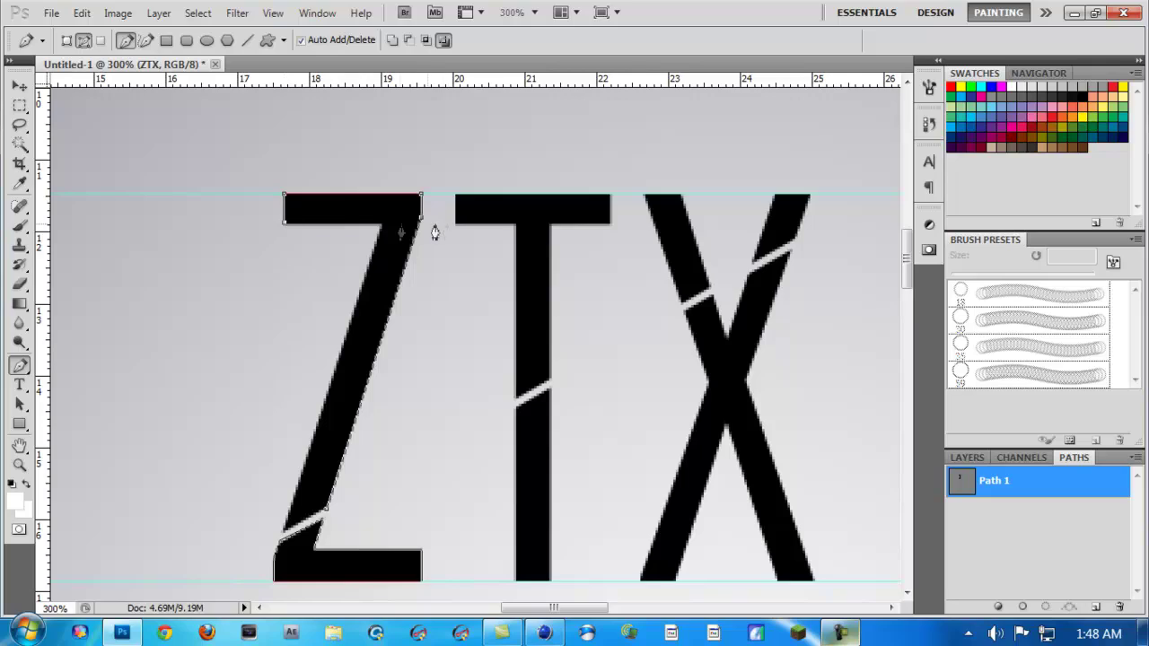
click(382, 222)
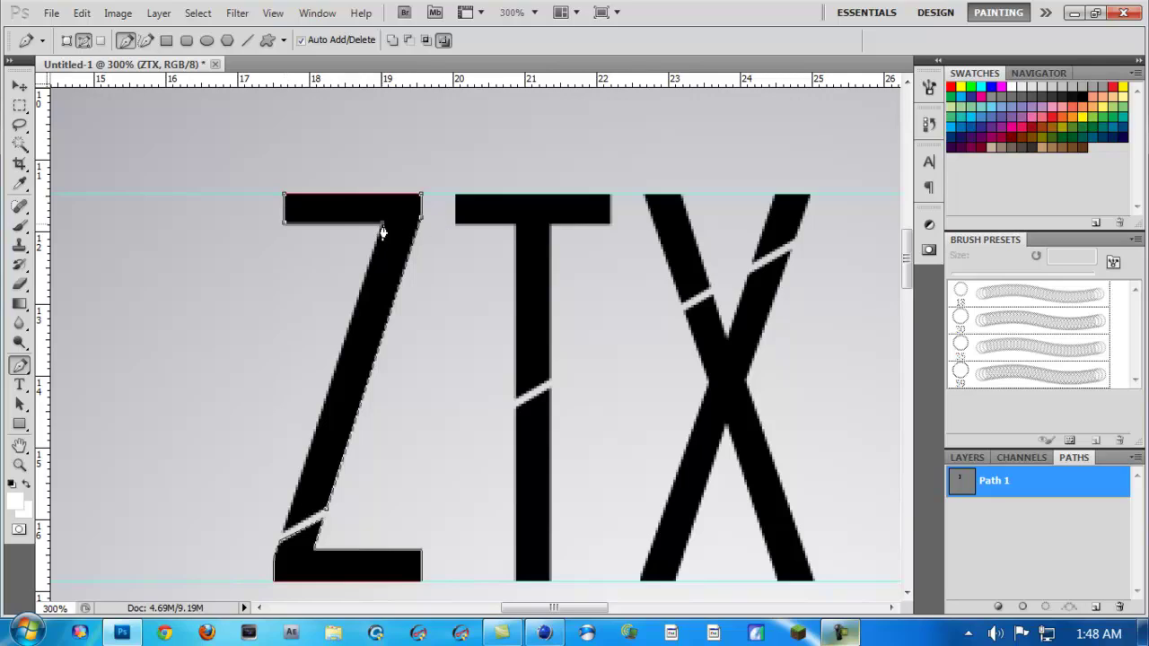
click(282, 536)
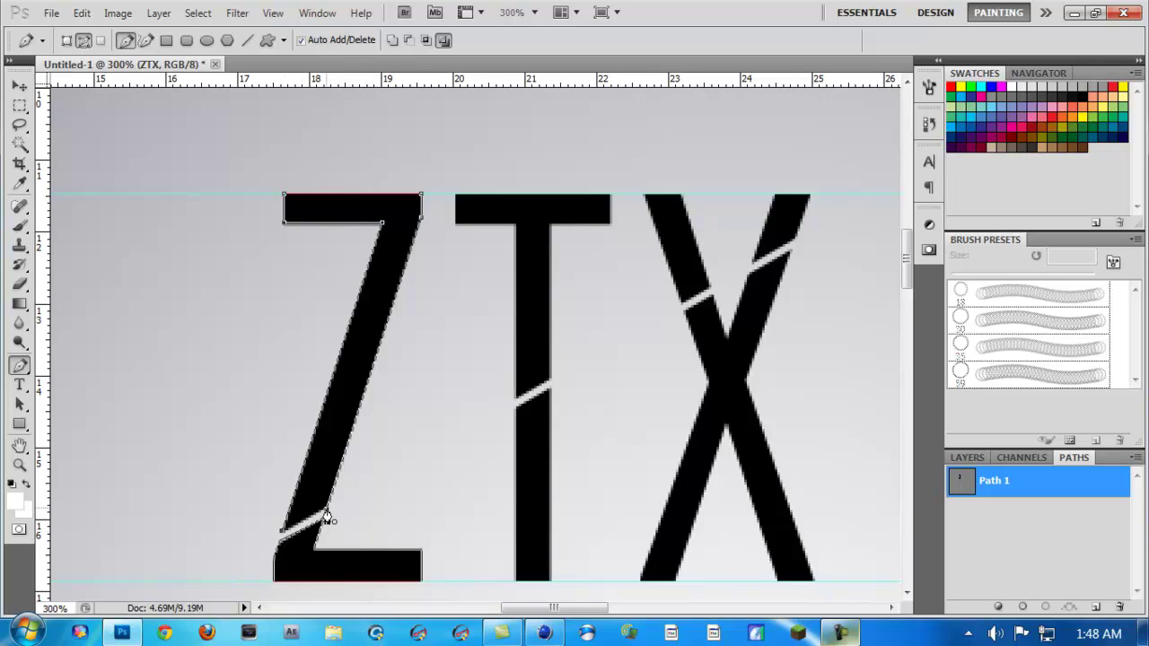
scroll(359, 502, down, 1)
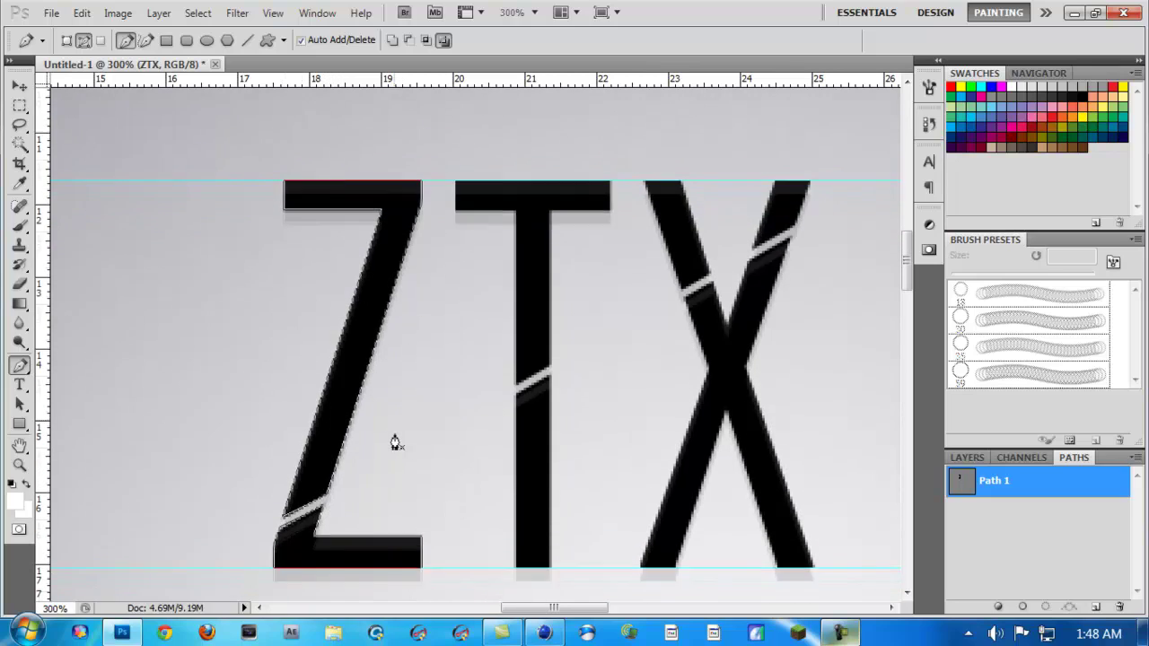
drag(553, 608, 562, 608)
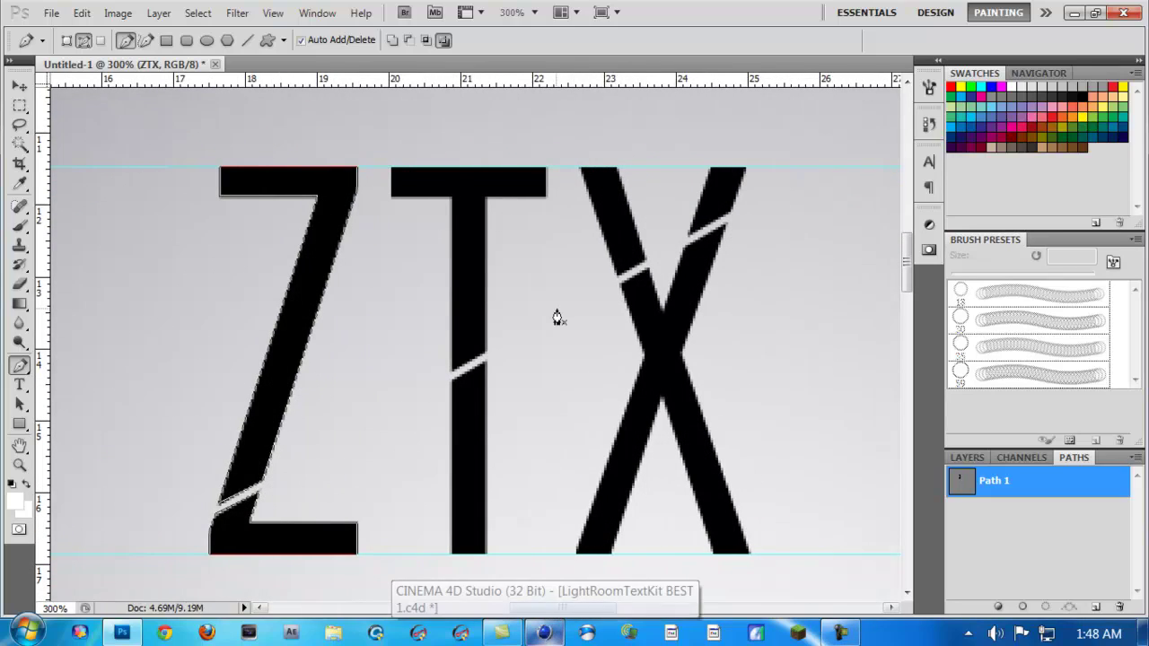
click(1095, 607)
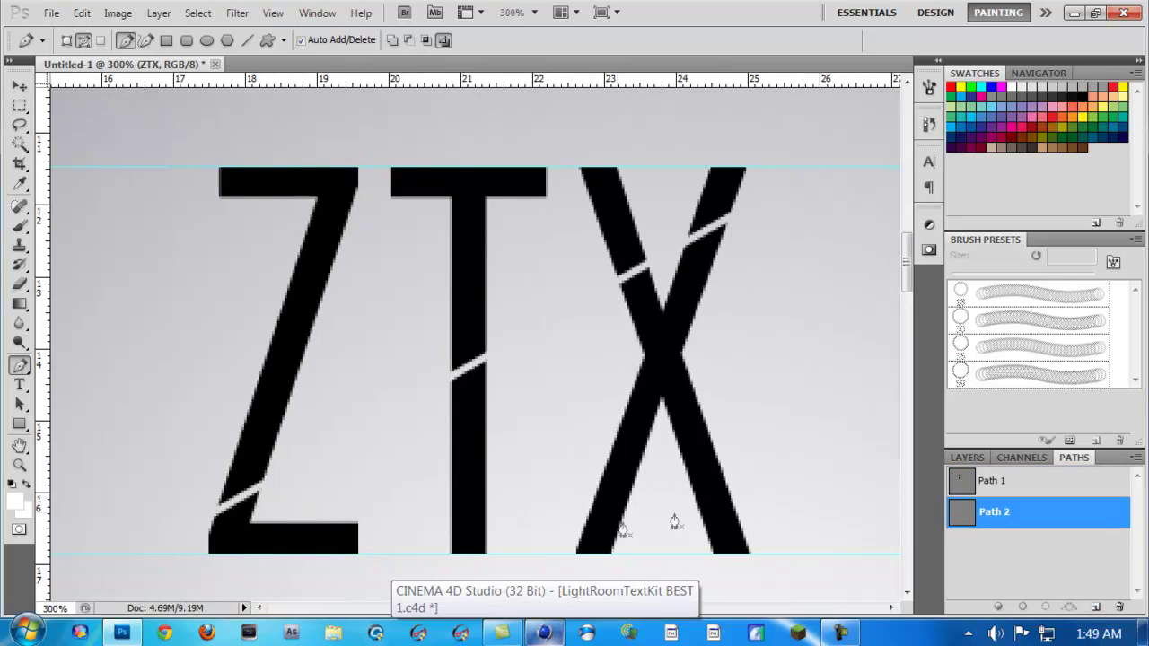
- Outline the T's lower stem piece below the slit in Path 2
click(452, 554)
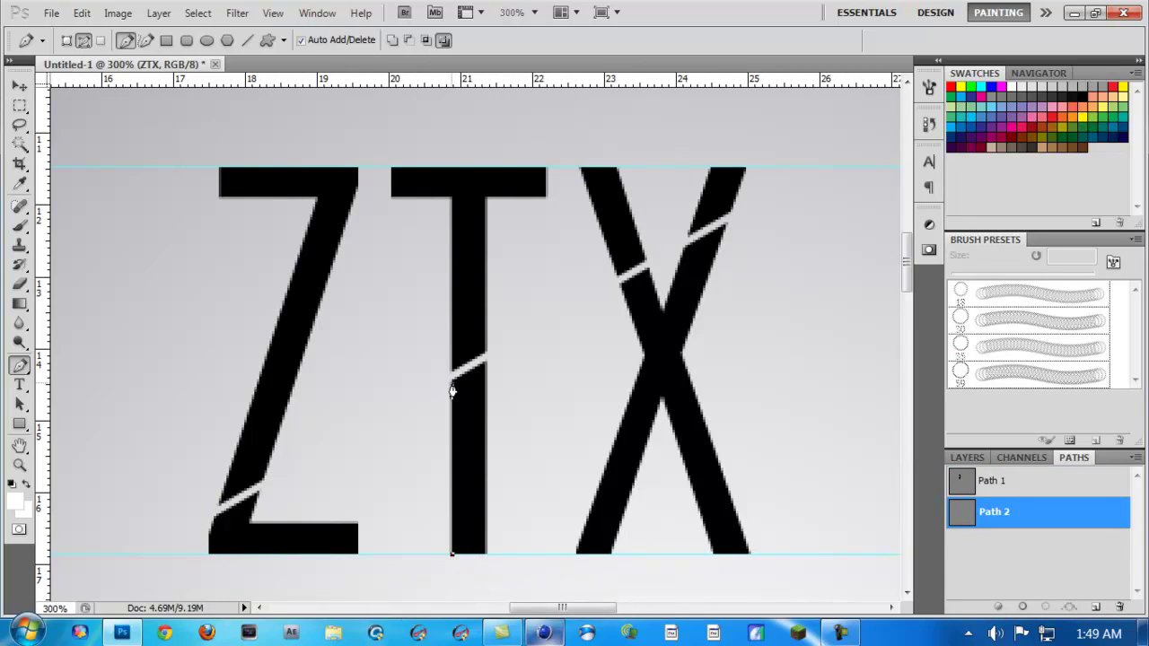
click(451, 382)
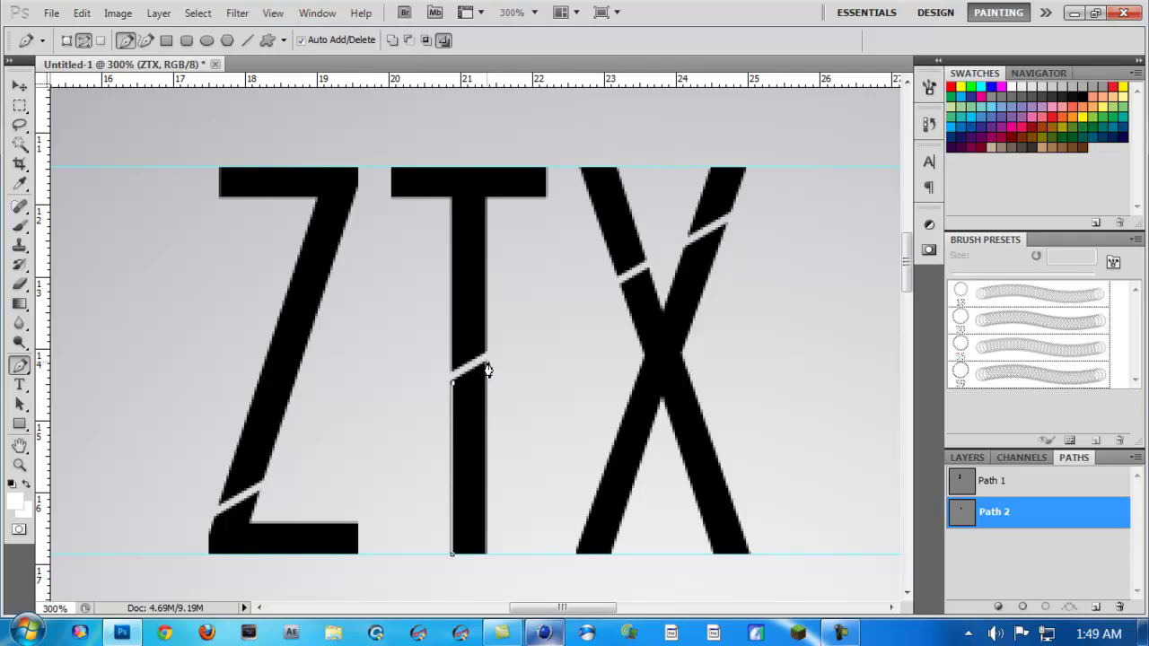
click(486, 363)
click(487, 555)
click(452, 556)
scroll(616, 483, up, 2)
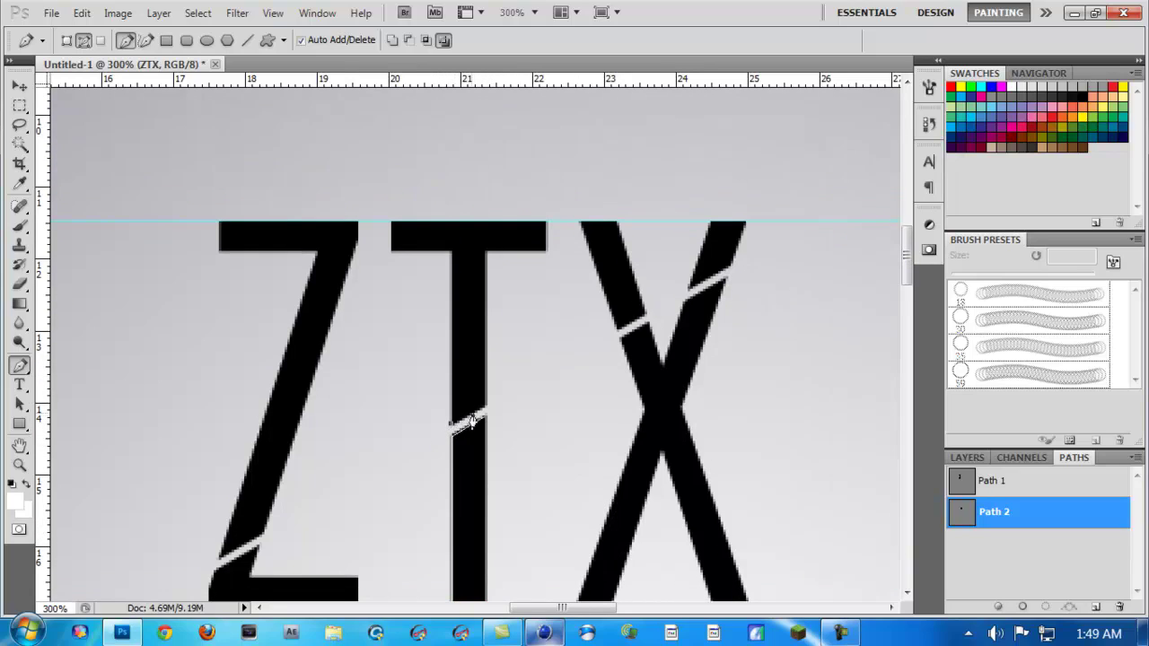
- Outline the T's upper piece, stem top and crossbar, above the slit
click(488, 405)
click(547, 252)
click(548, 224)
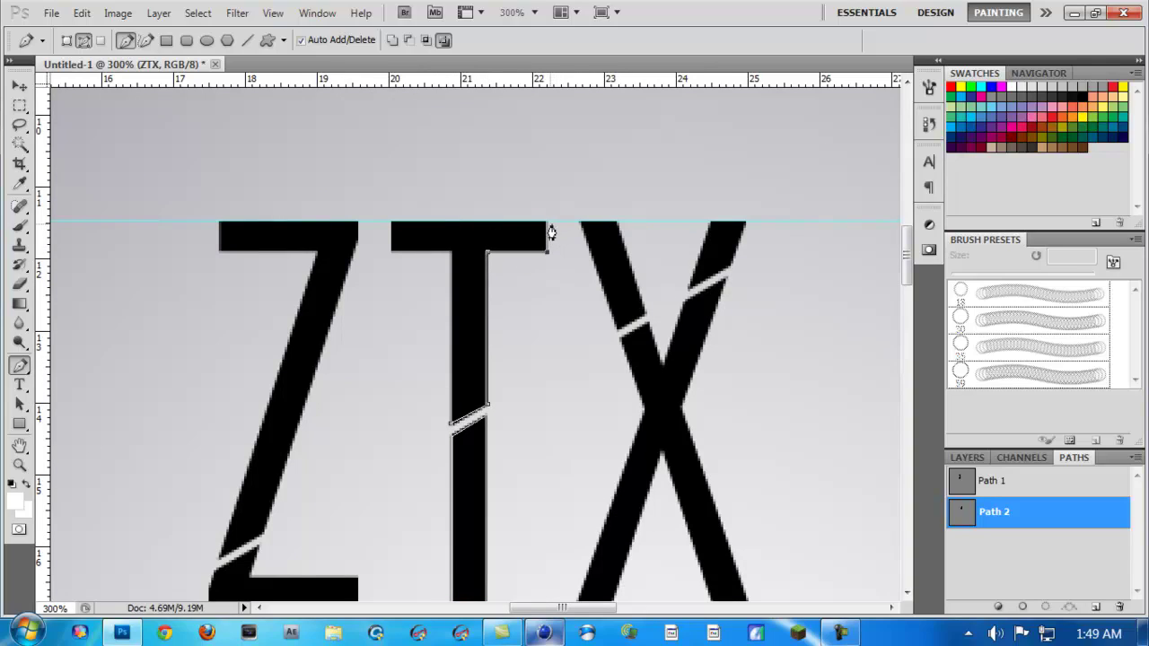
click(393, 221)
click(393, 253)
click(451, 252)
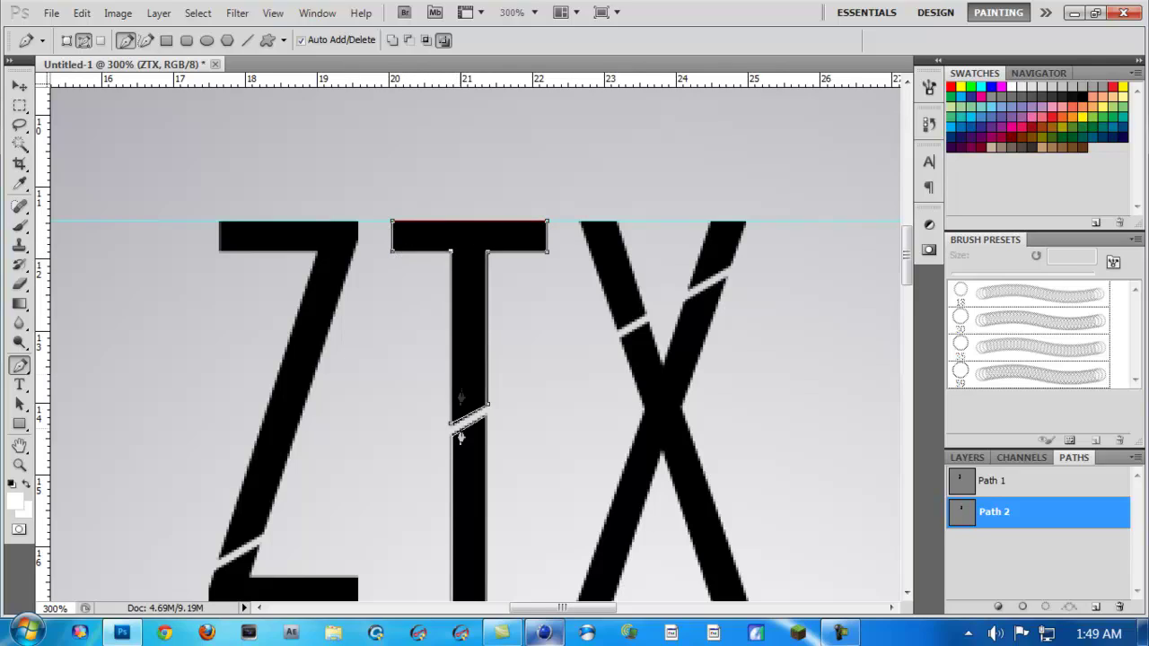
click(452, 423)
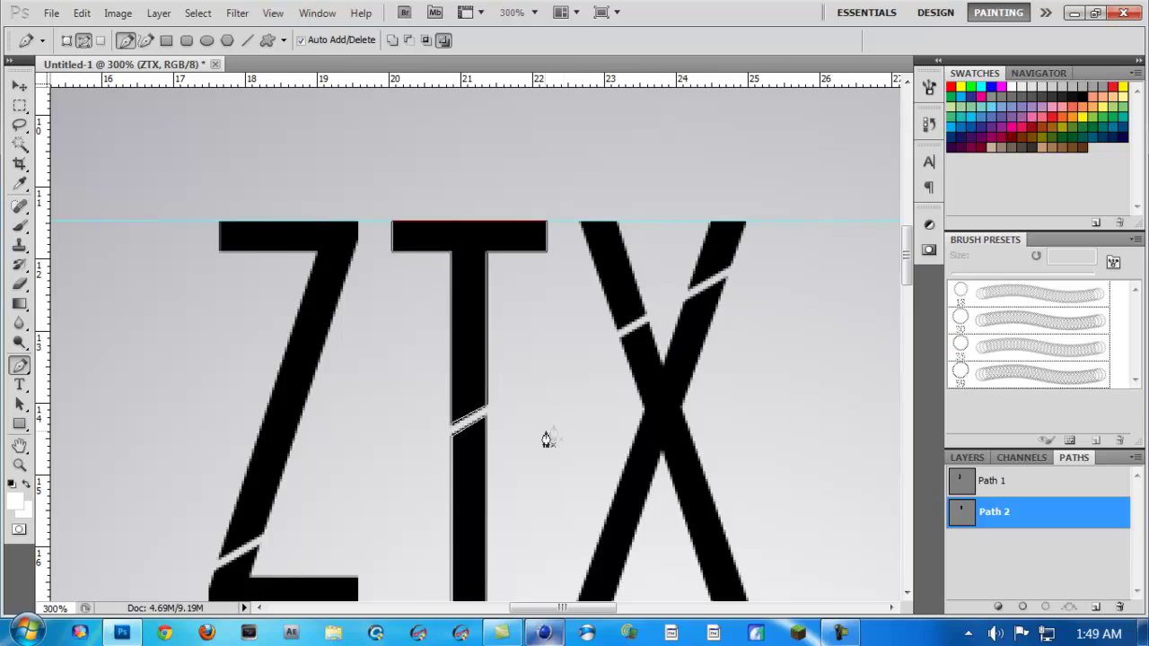
scroll(551, 441, up, 1)
scroll(551, 441, down, 2)
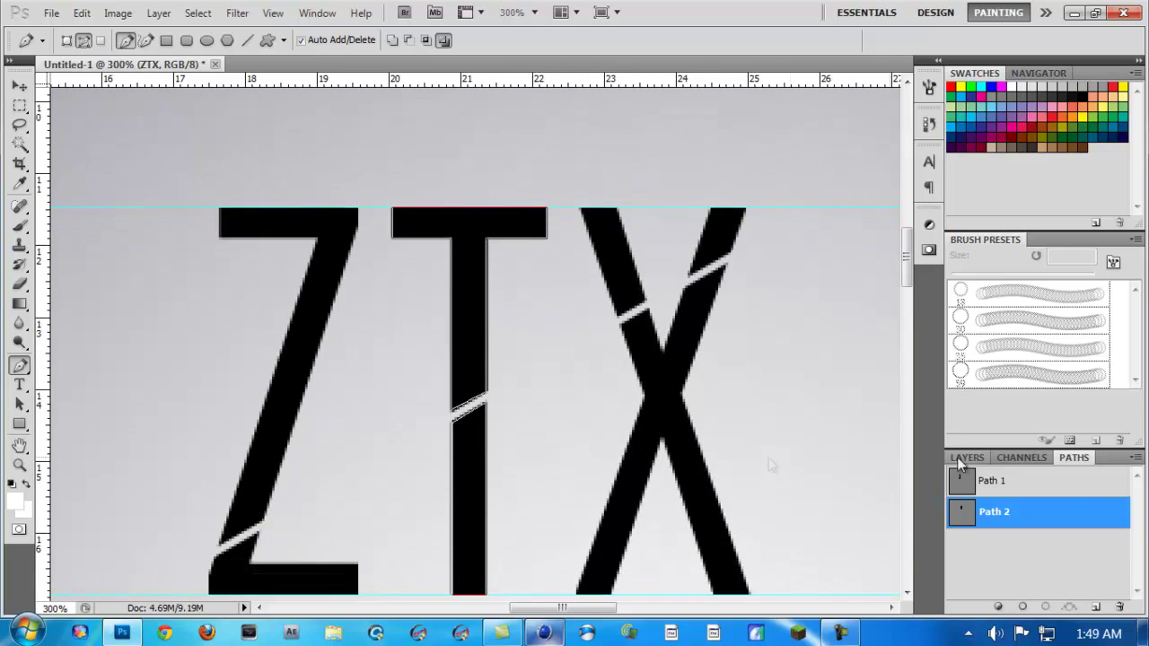
click(1097, 608)
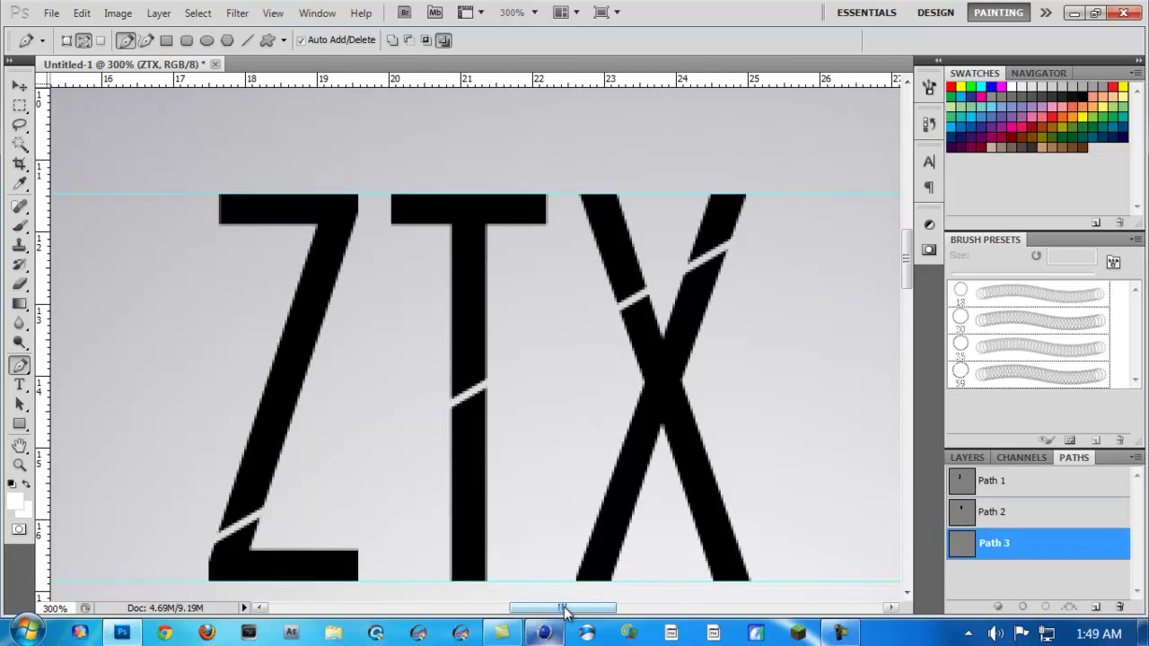
- Outline the X's upper-left piece above the slit in Path 3
drag(564, 608, 582, 607)
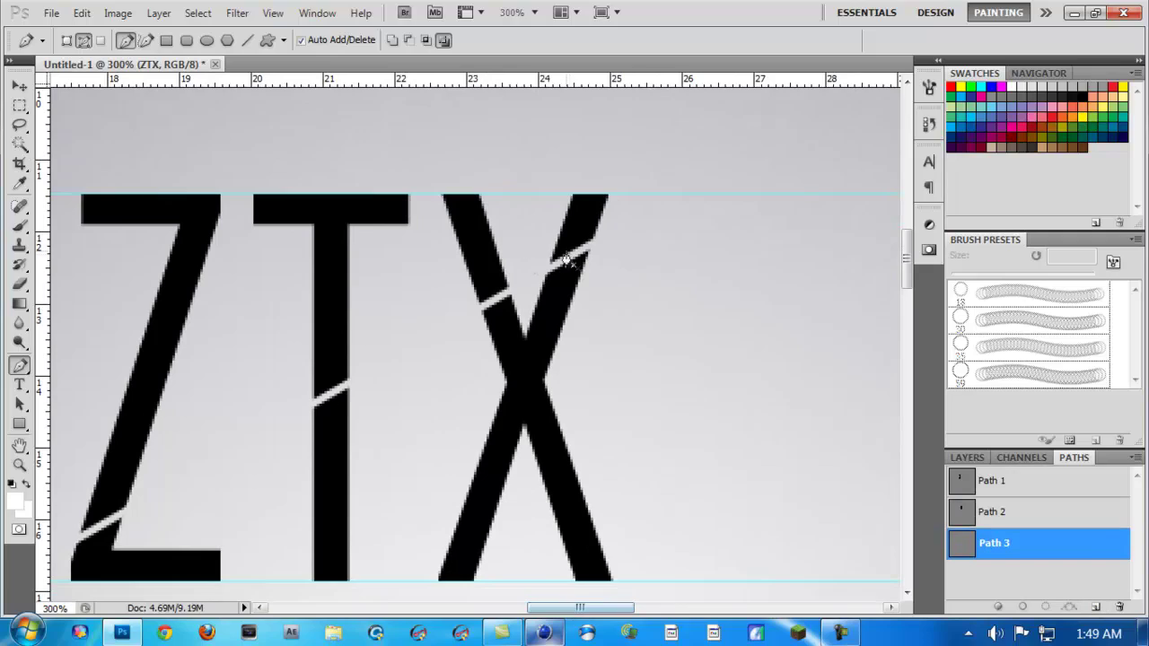
click(480, 299)
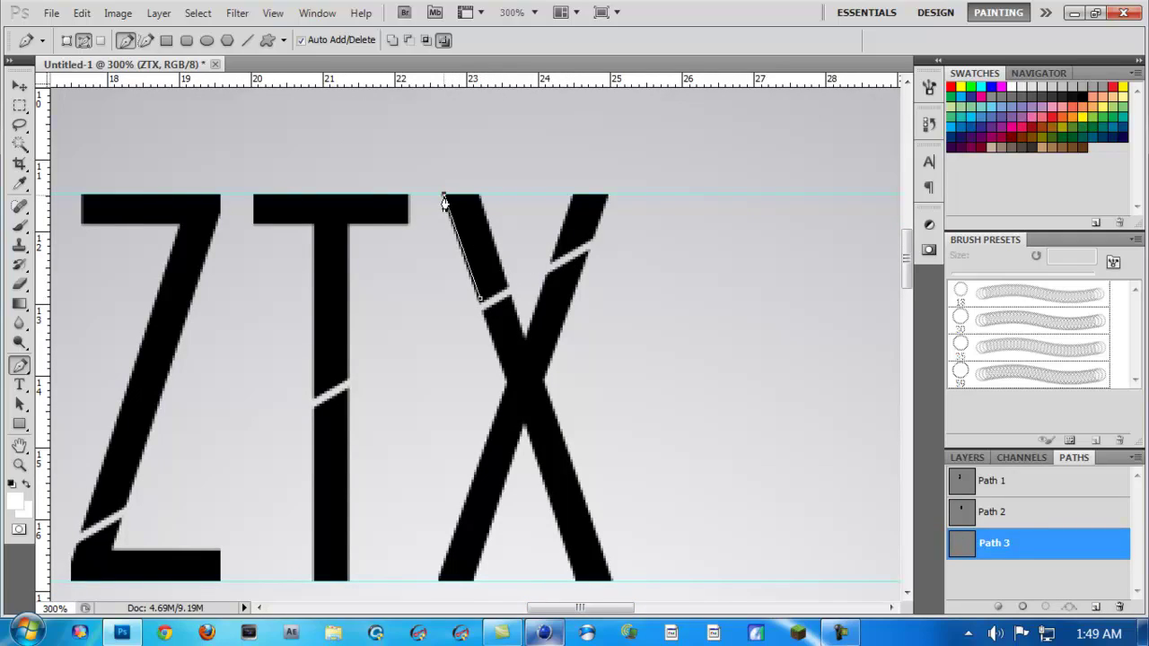
key(ctrl+z)
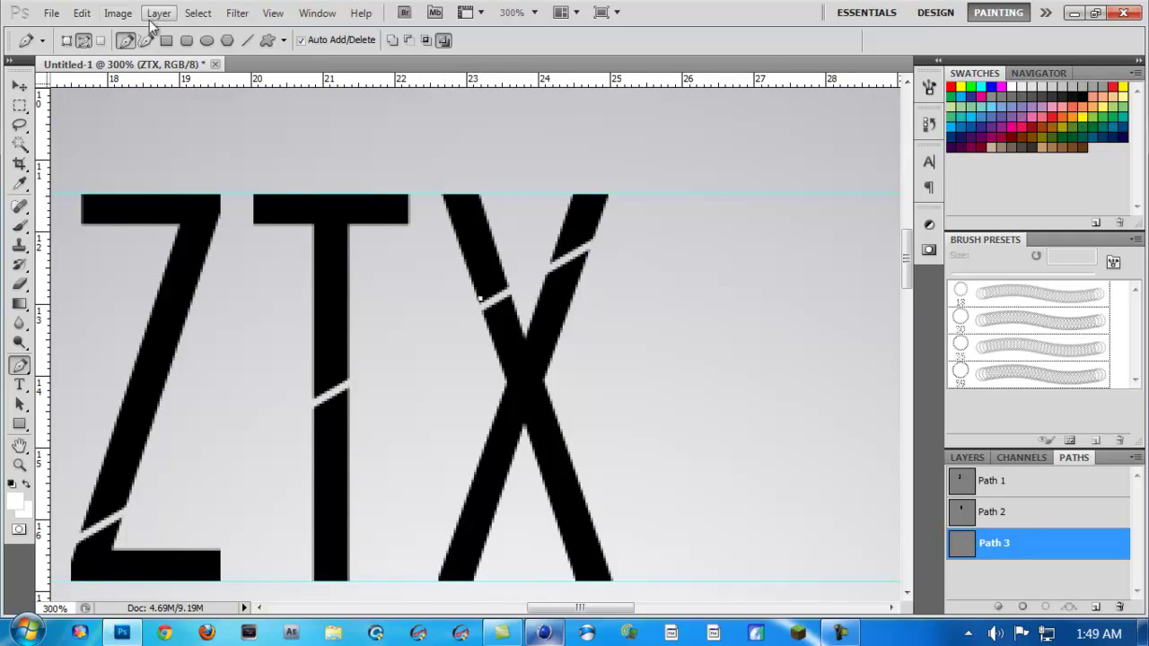
click(82, 13)
click(144, 71)
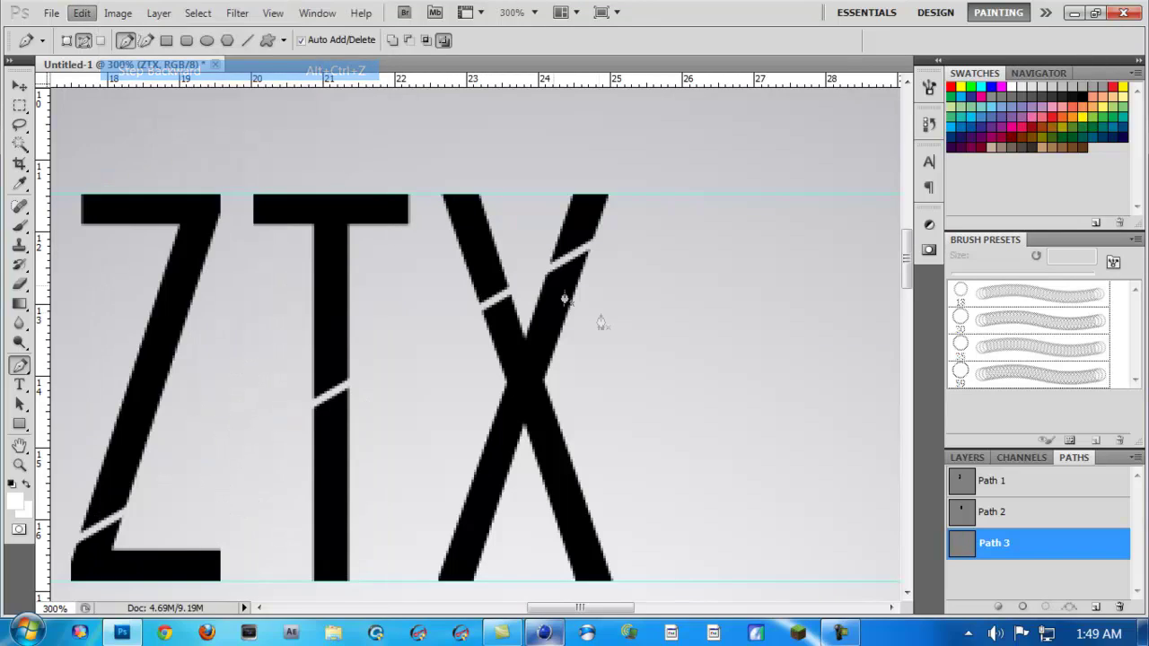
click(480, 303)
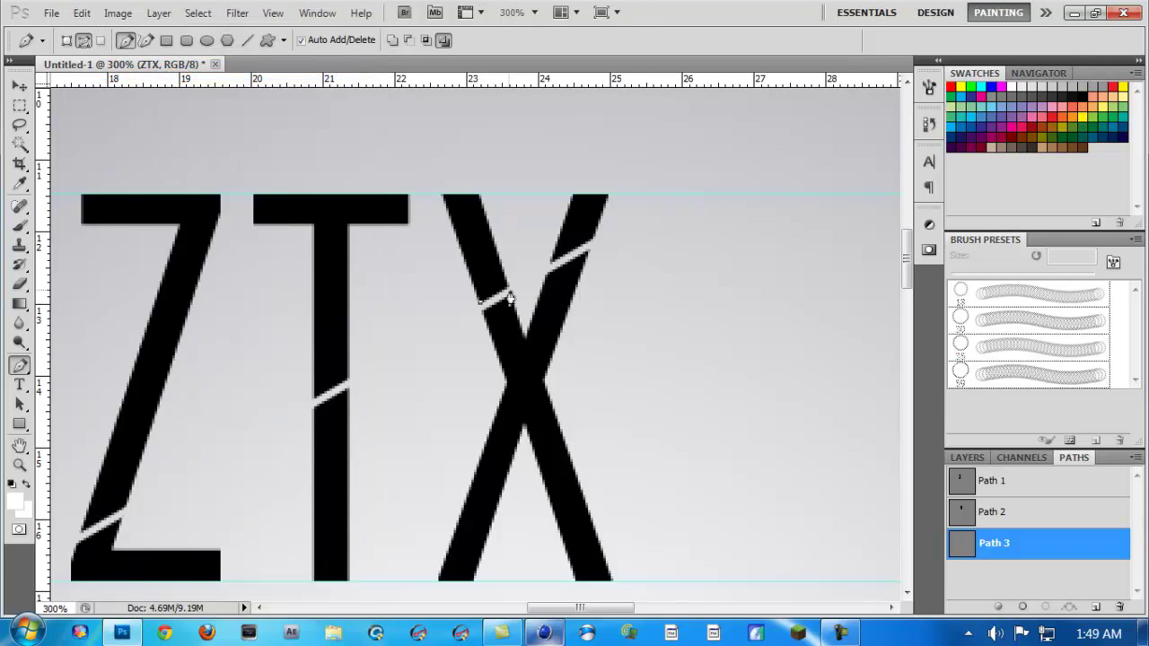
click(481, 196)
click(441, 195)
click(483, 307)
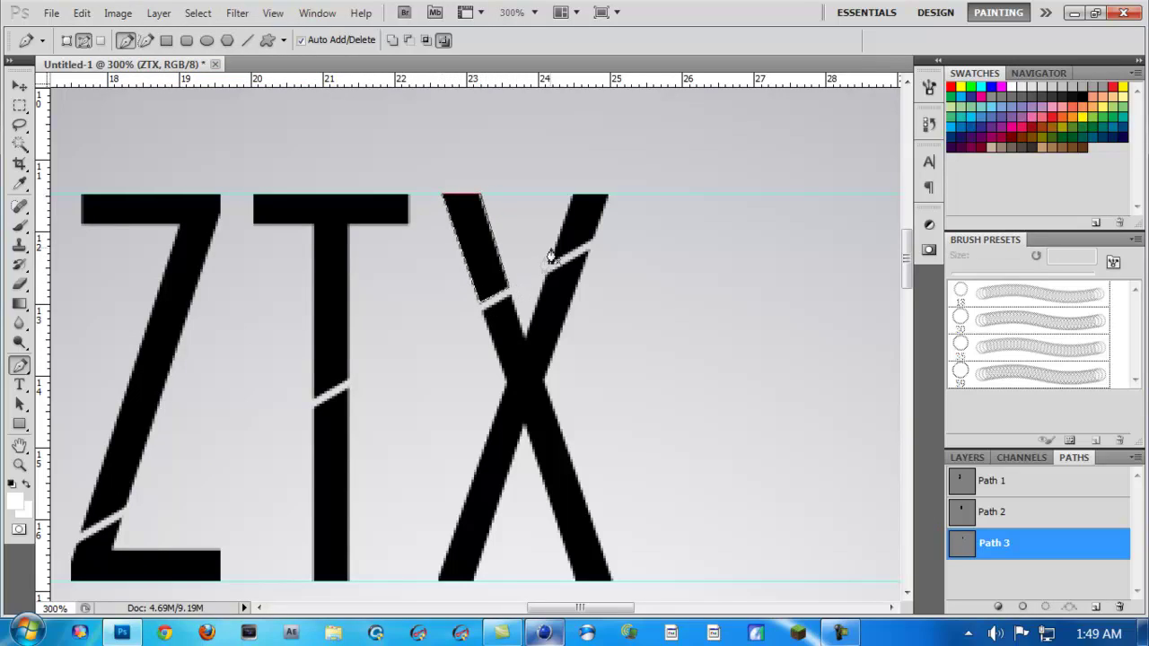
- Outline the X's upper-right piece above the slit
click(552, 260)
click(572, 195)
click(609, 195)
click(553, 261)
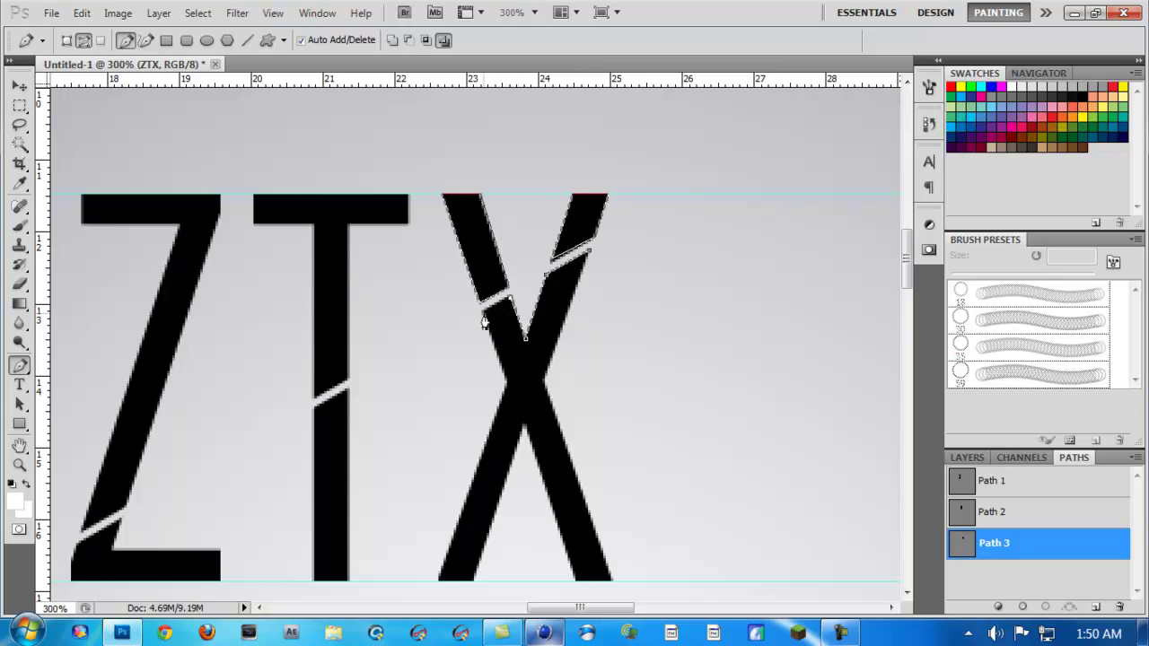
- Trace the X's lower legs below the slit, then deselect Path 3
scroll(508, 393, down, 2)
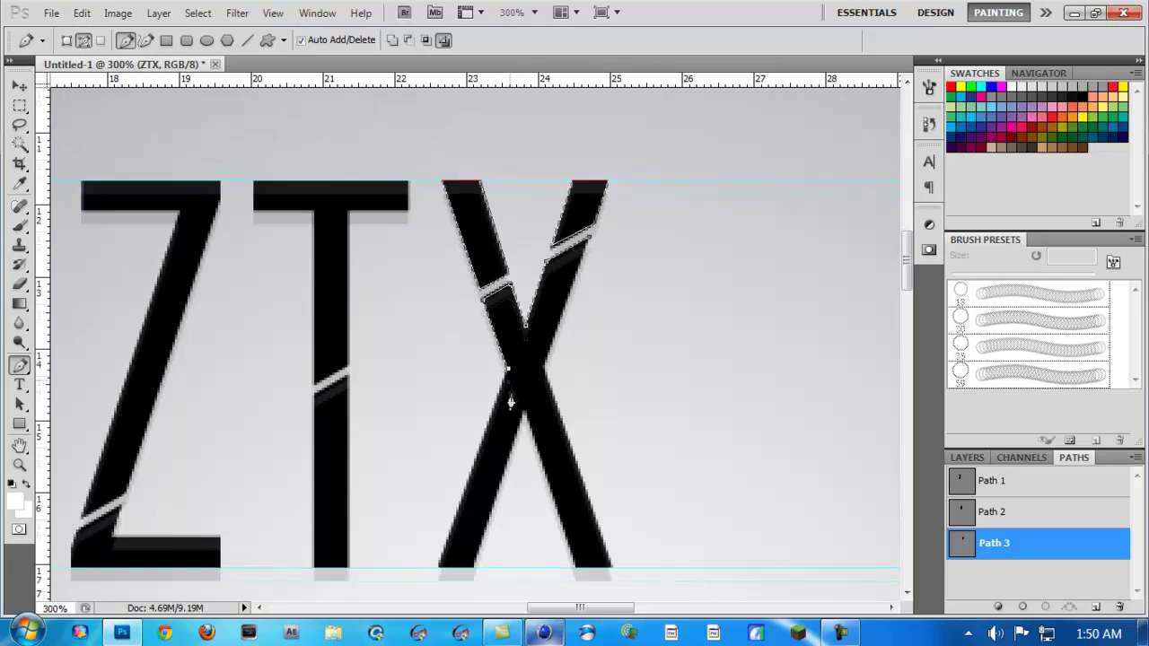
click(436, 542)
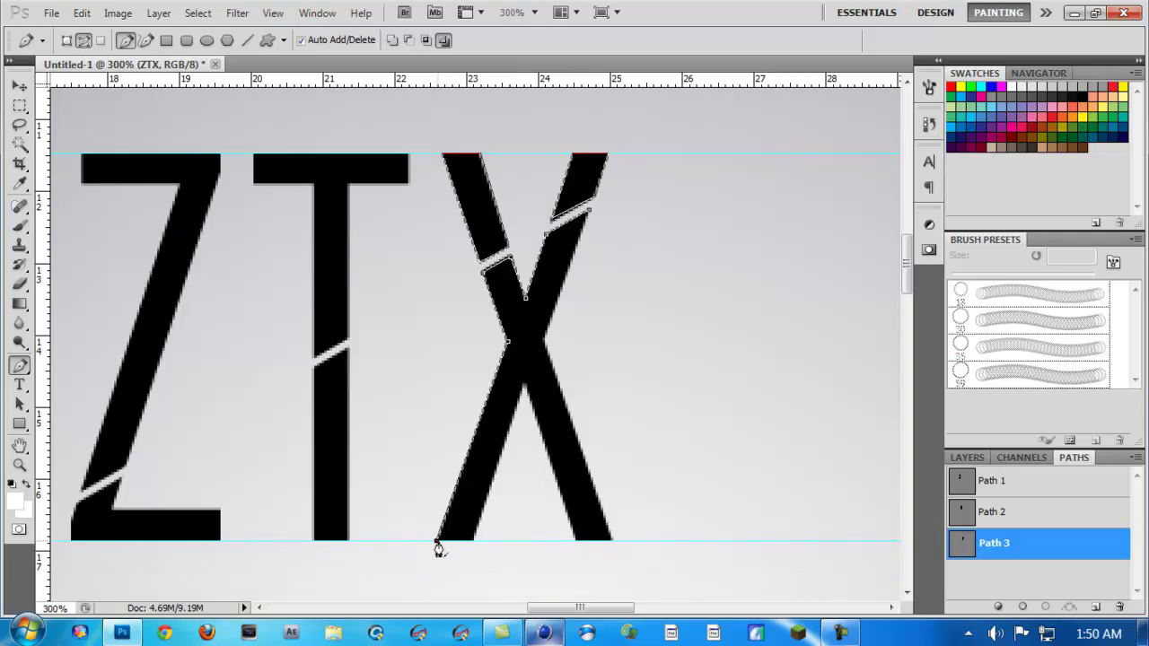
click(524, 388)
click(82, 12)
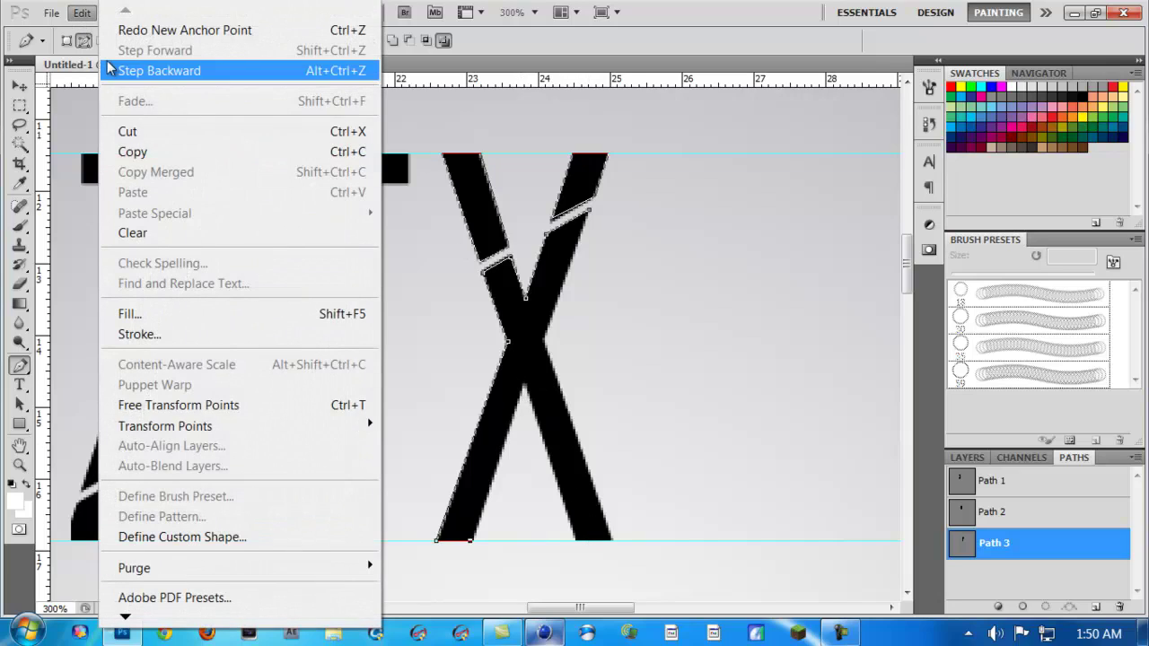
click(144, 71)
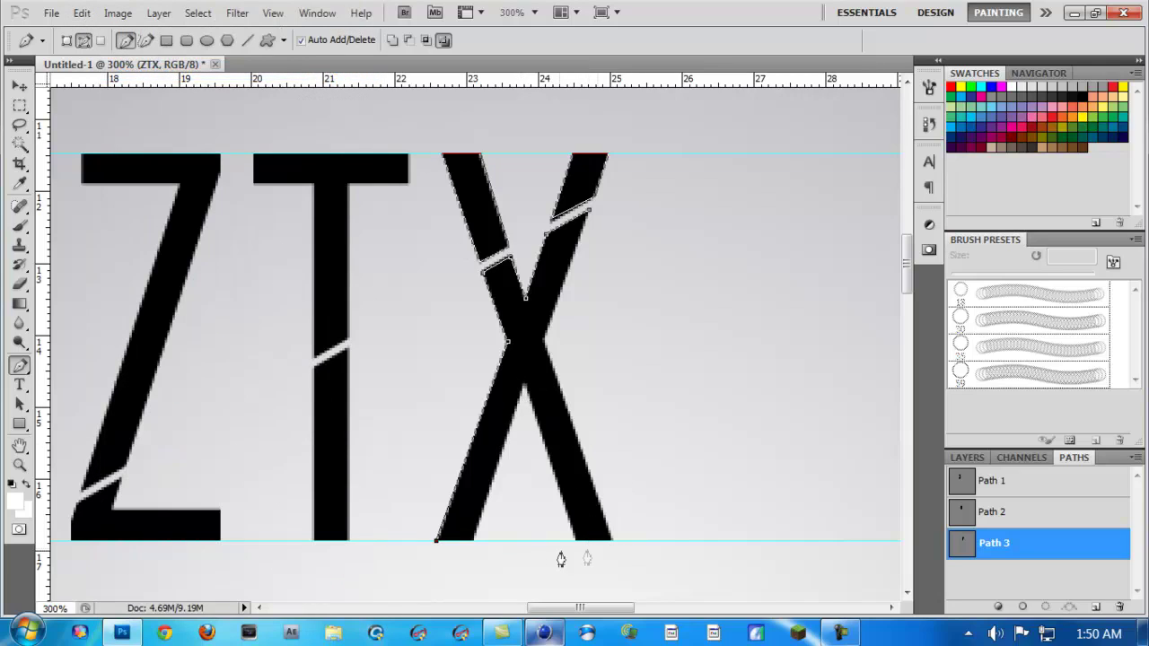
click(473, 542)
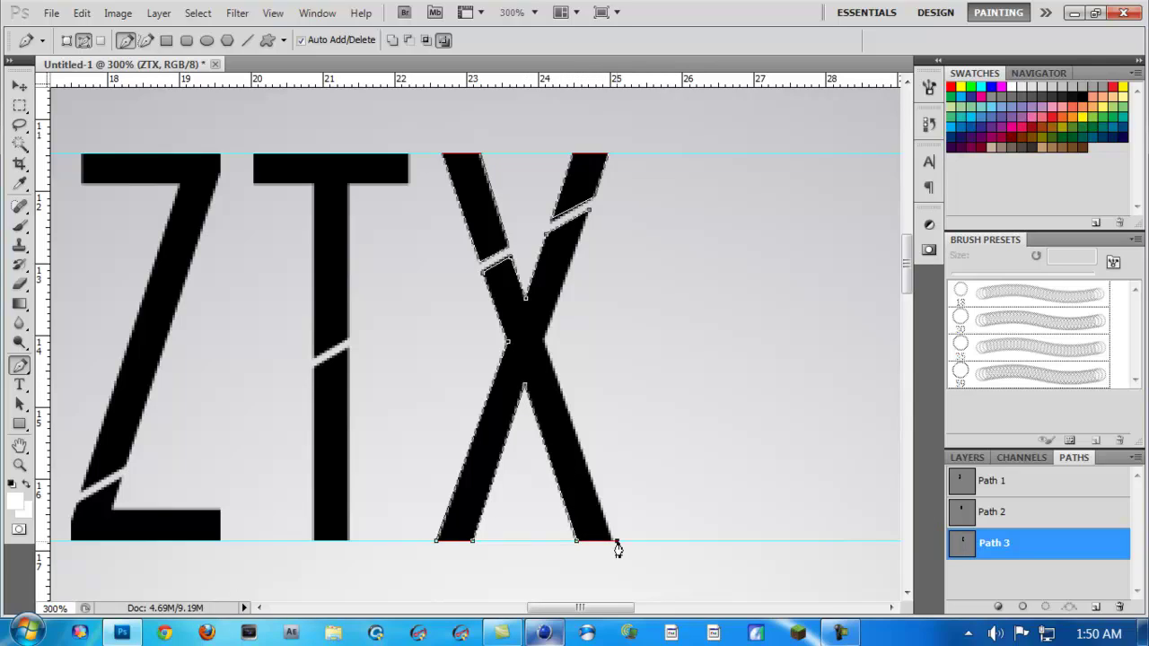
click(614, 542)
click(546, 342)
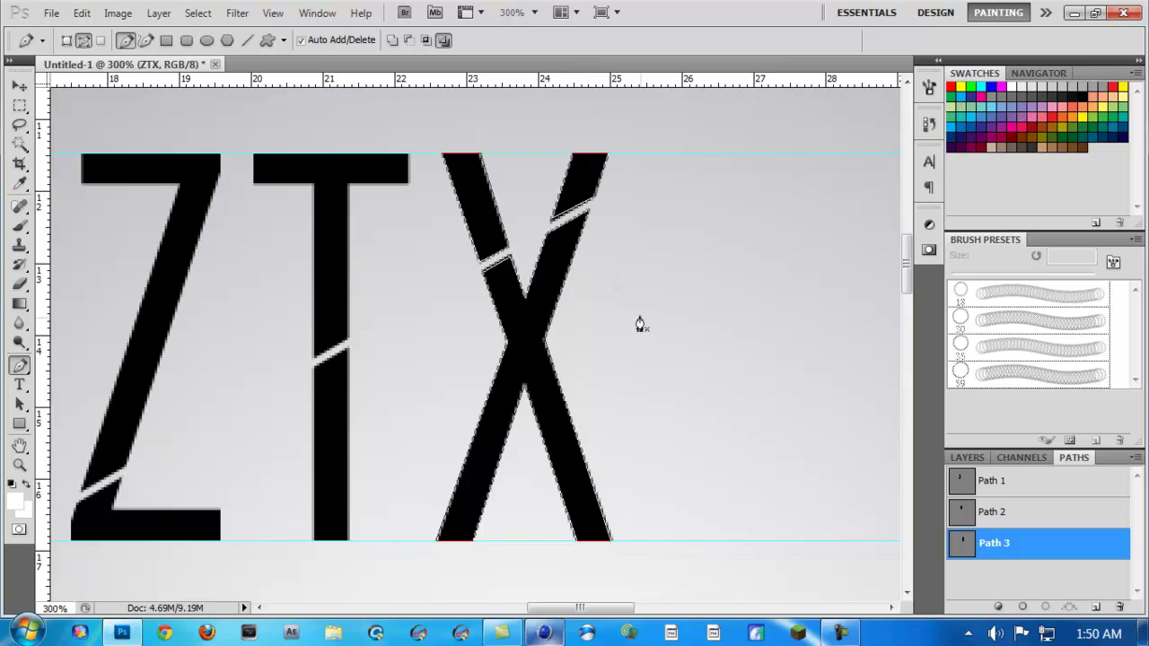
scroll(638, 323, up, 2)
scroll(657, 341, down, 3)
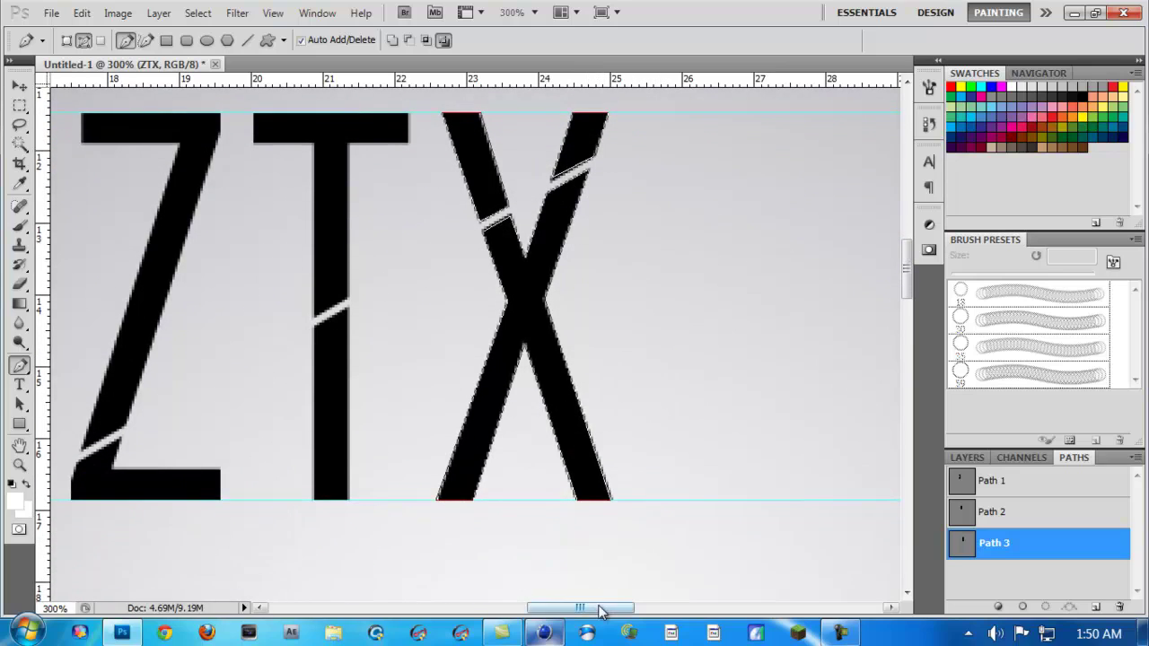
scroll(593, 538, up, 3)
scroll(593, 539, left, 5)
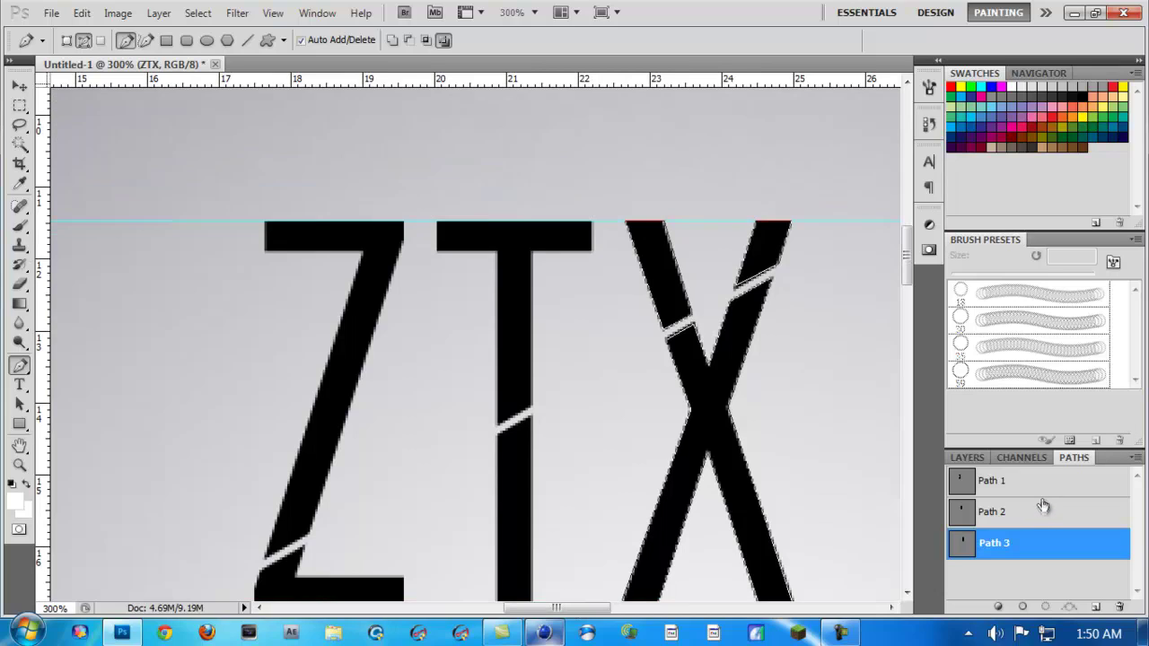
drag(545, 610, 549, 614)
scroll(616, 402, down, 5)
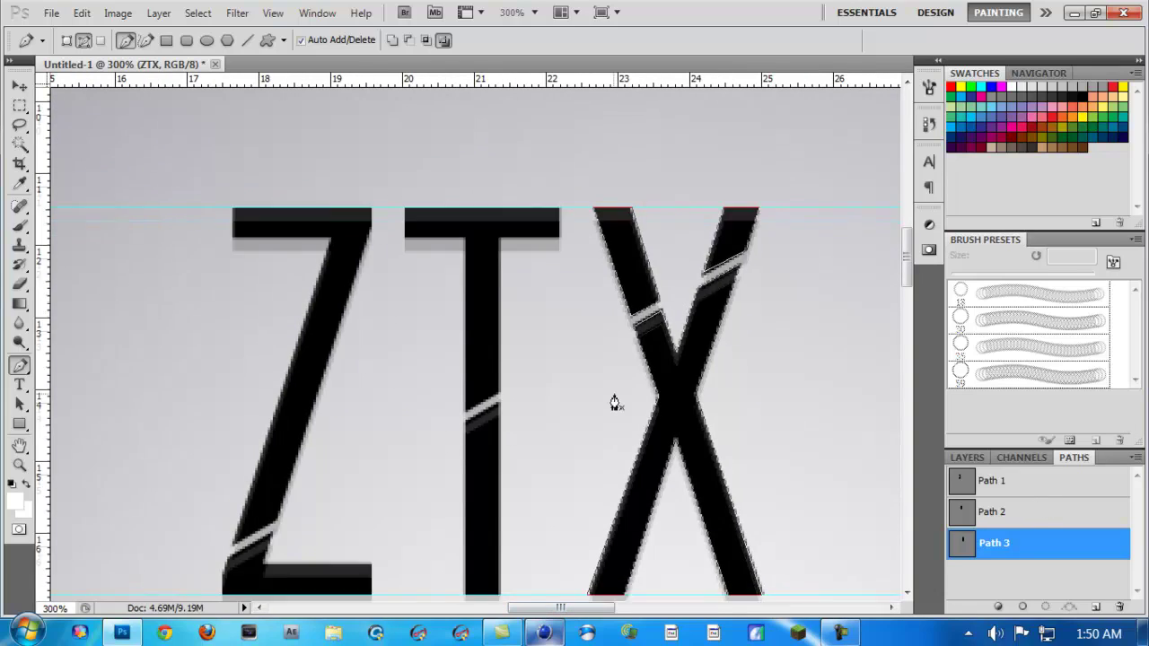
scroll(641, 380, up, 3)
scroll(643, 384, down, 1)
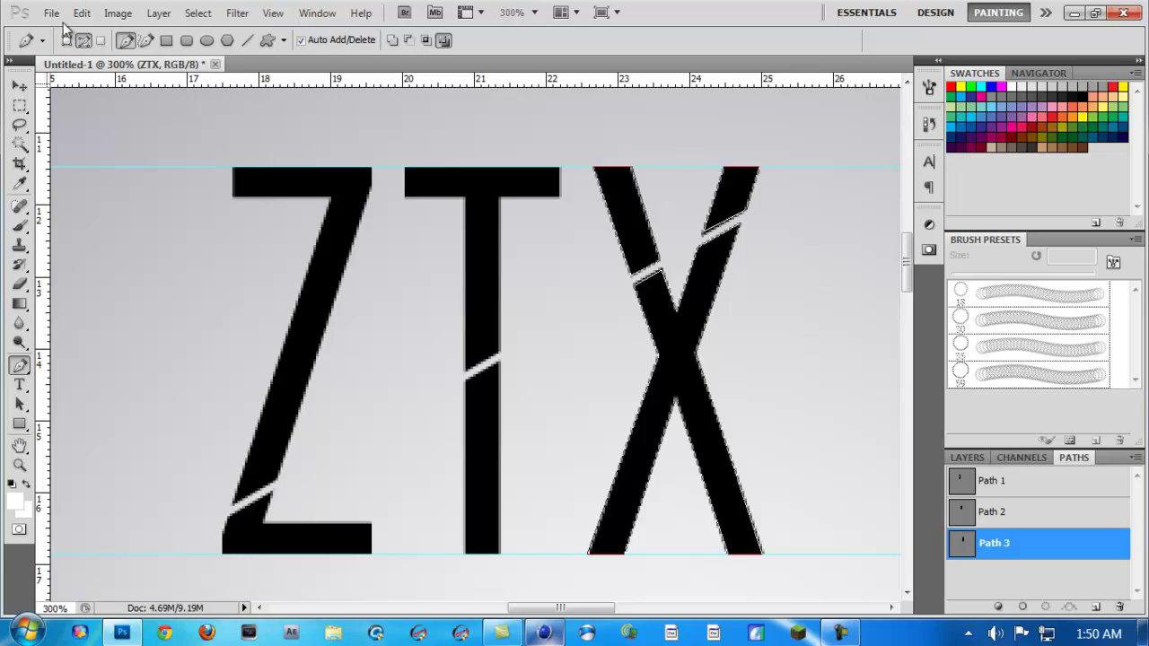
click(1038, 561)
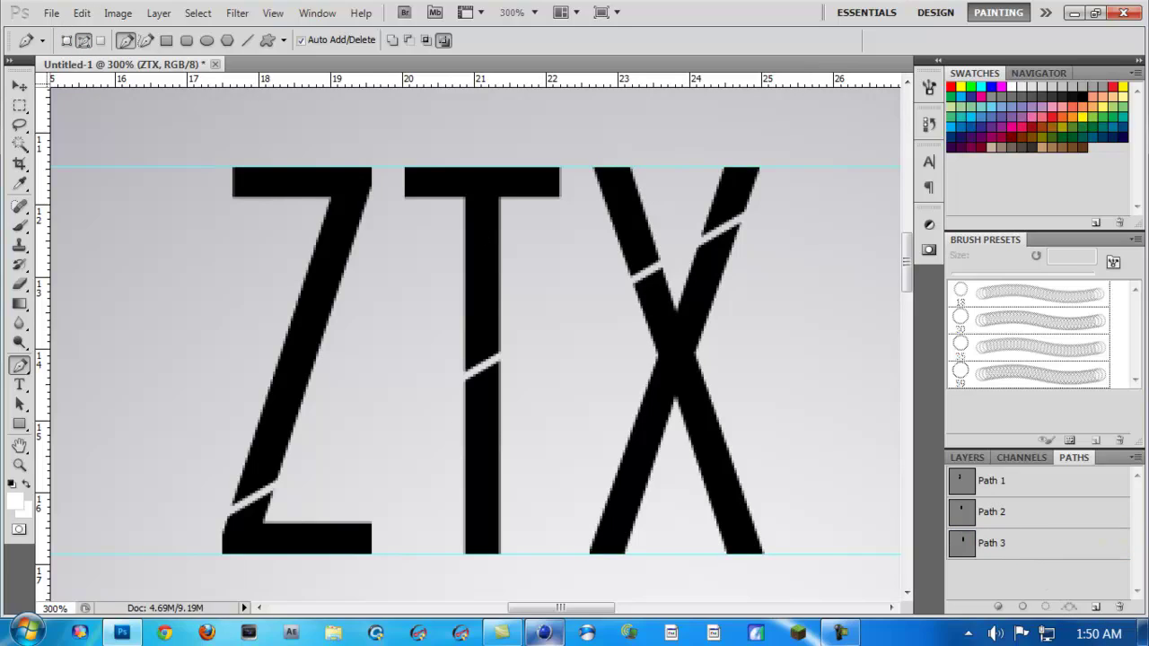
- Export All Paths to an Illustrator file named 'TUTTTTTTTTT' in the Pictures library
click(51, 12)
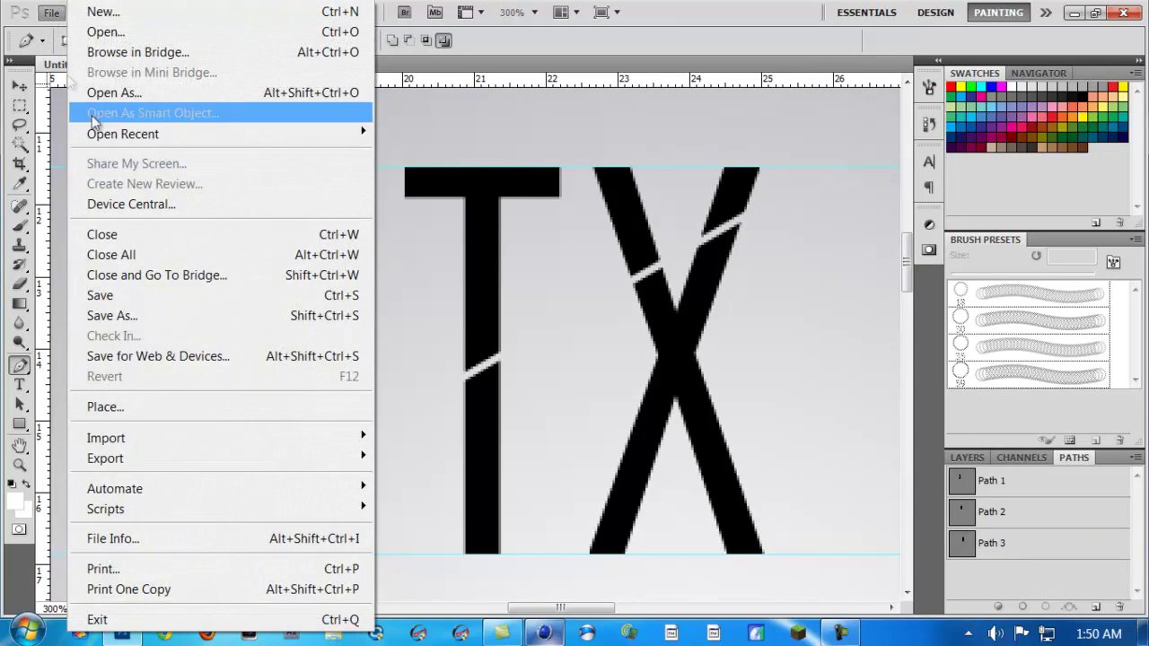
mouse_move(247, 460)
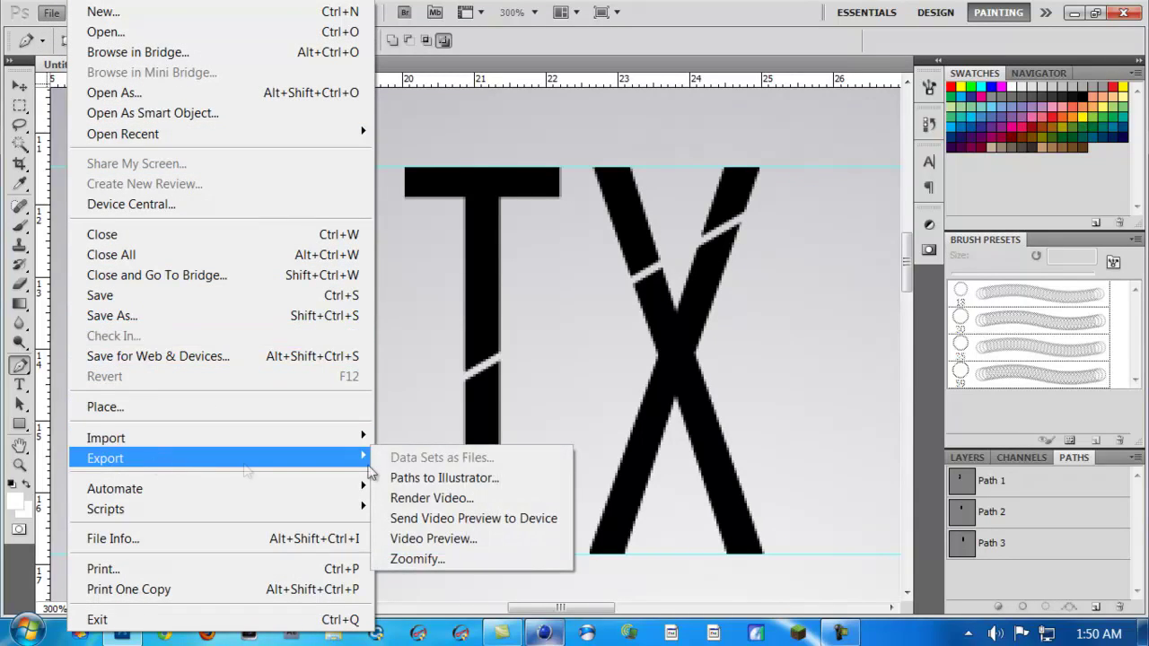
click(485, 478)
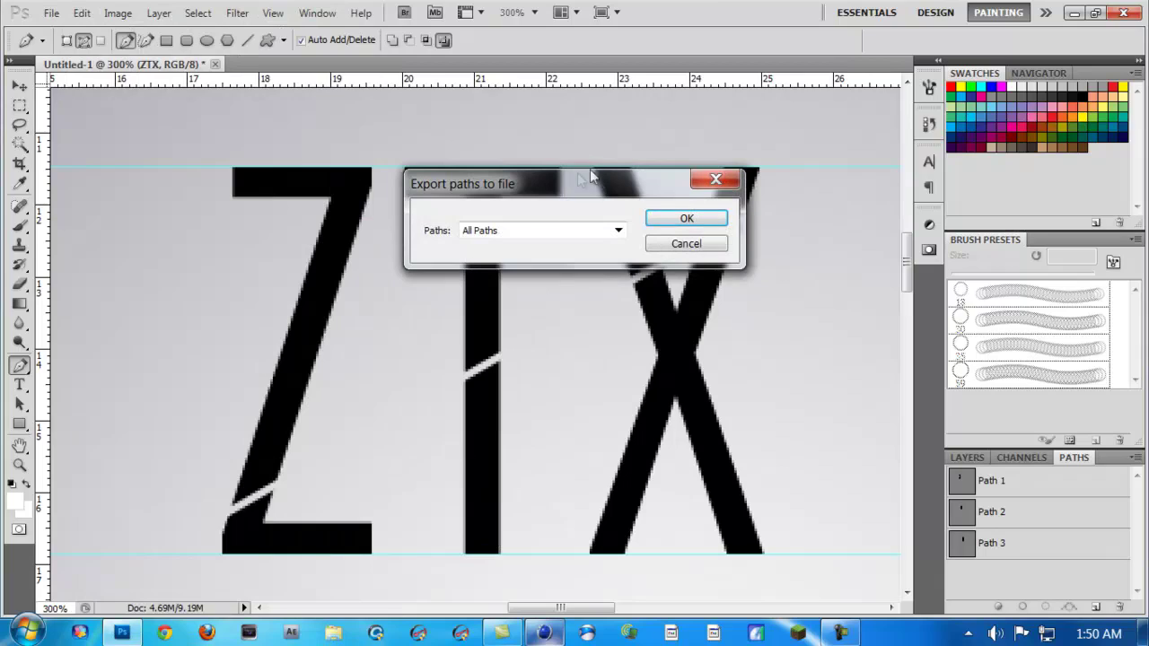
click(619, 232)
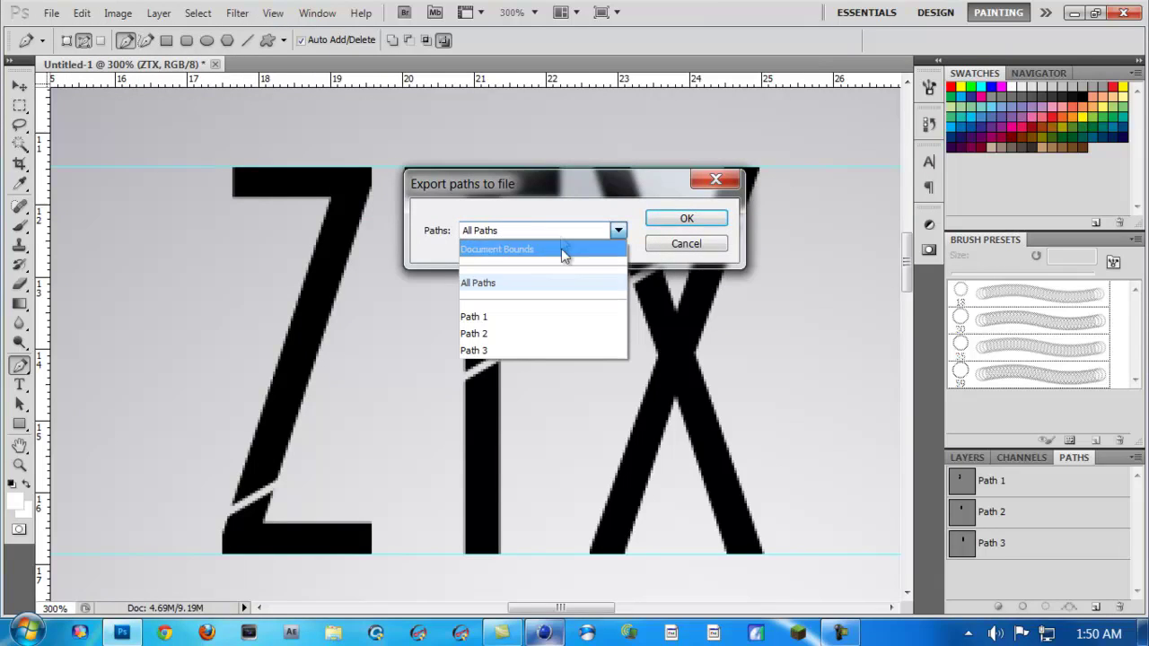
click(541, 284)
click(675, 220)
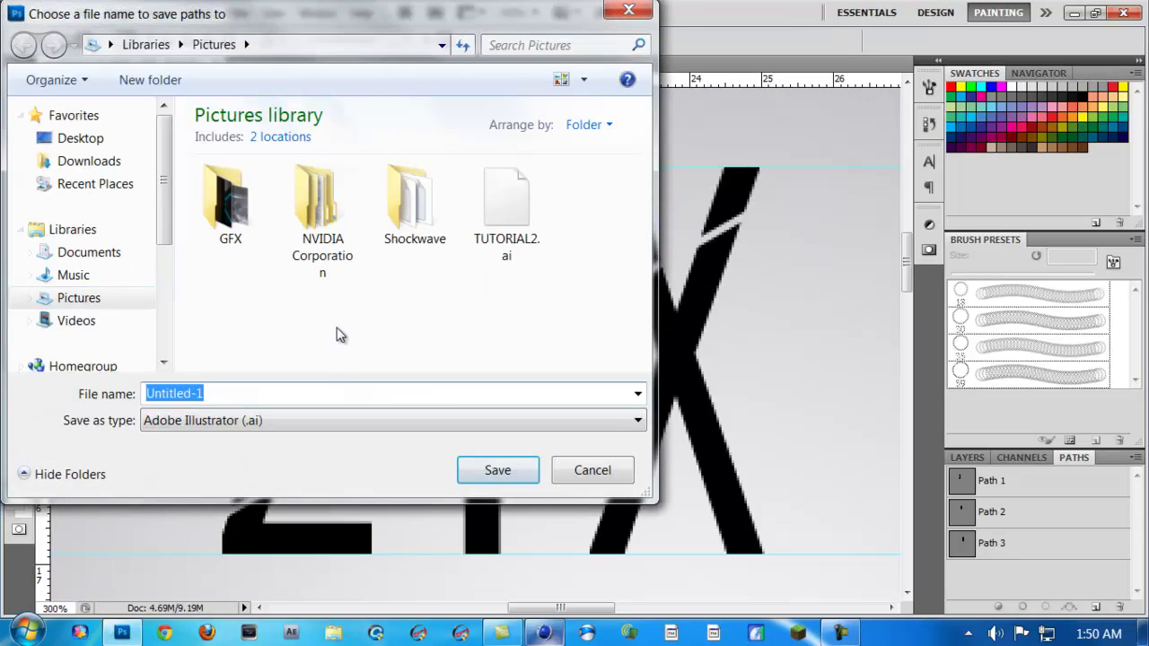
key(BackSpace)
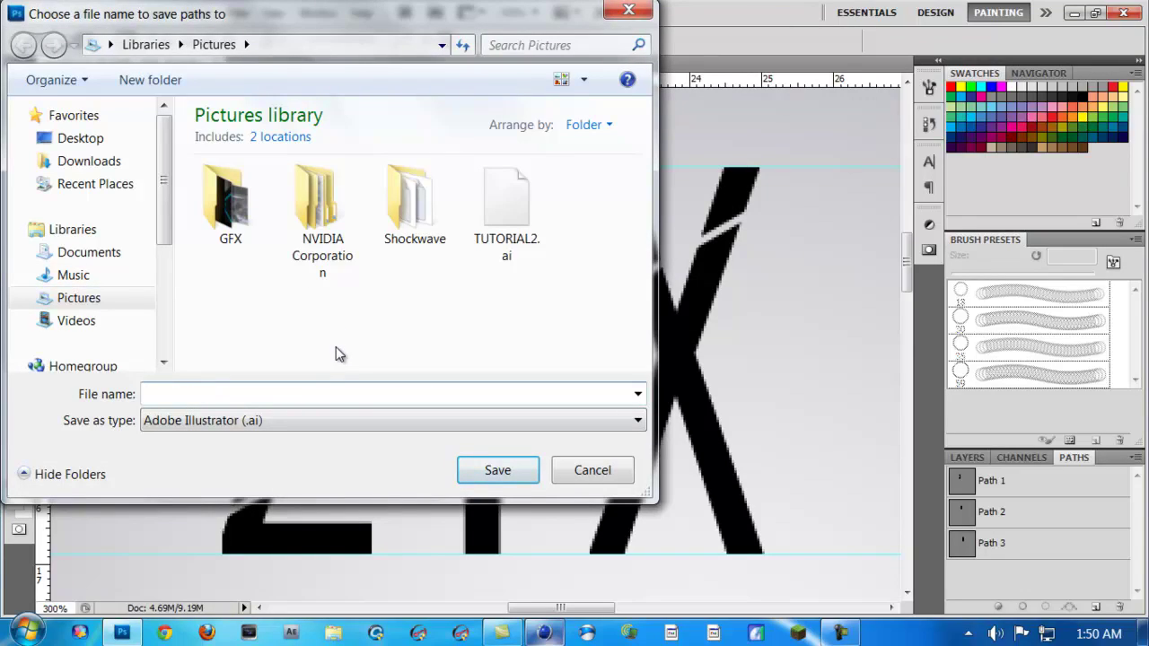
text(TUTTTTTTTTT)
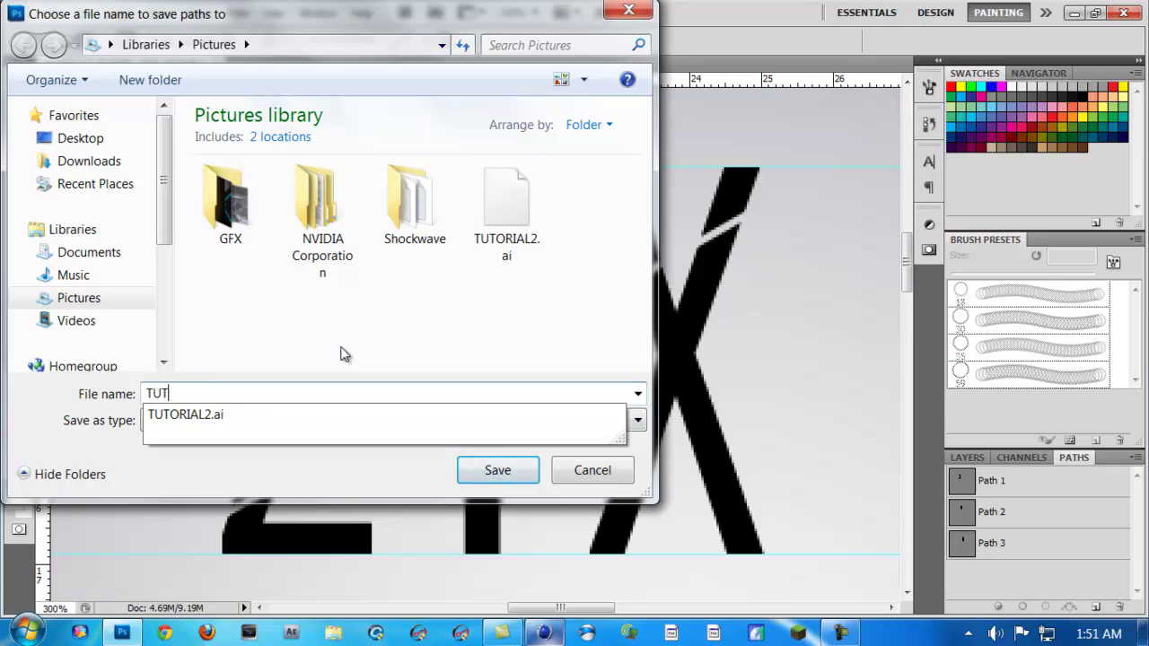
click(524, 479)
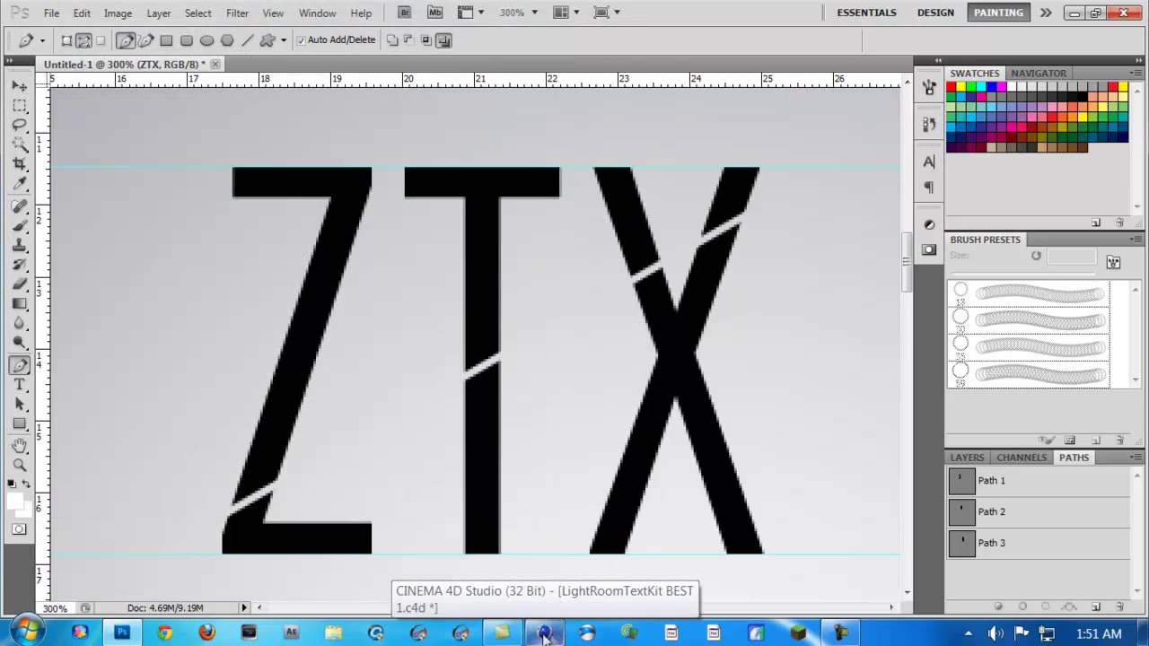
- Switch to Cinema 4D, then dismiss the Open File dialog without opening anything
click(539, 636)
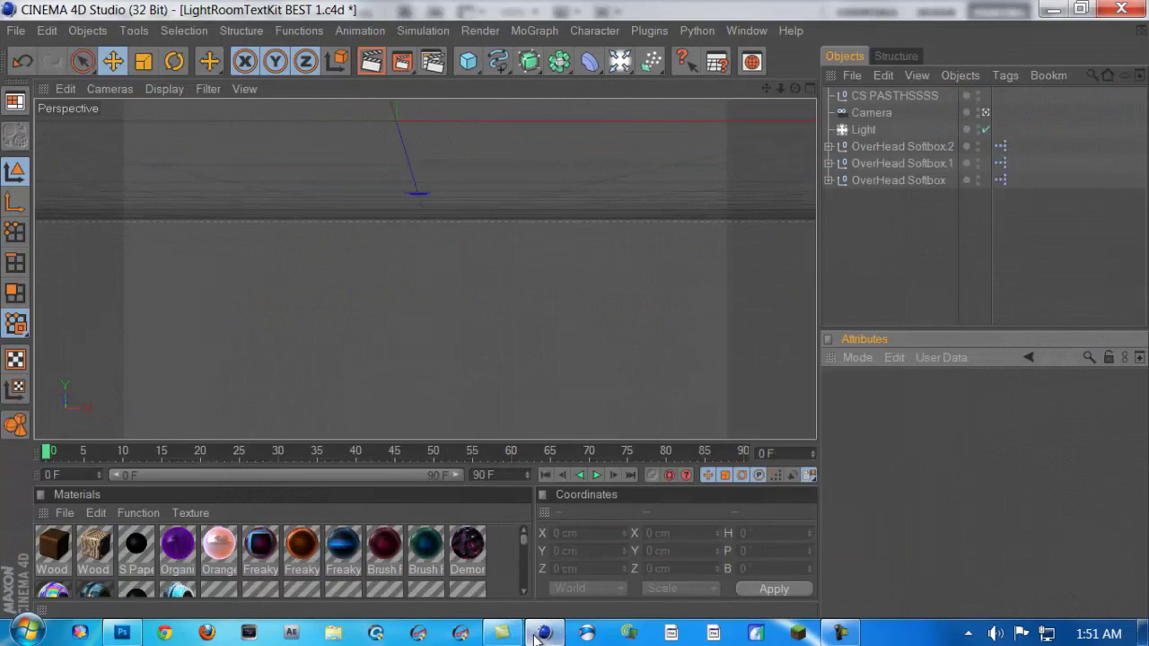
click(16, 31)
click(36, 77)
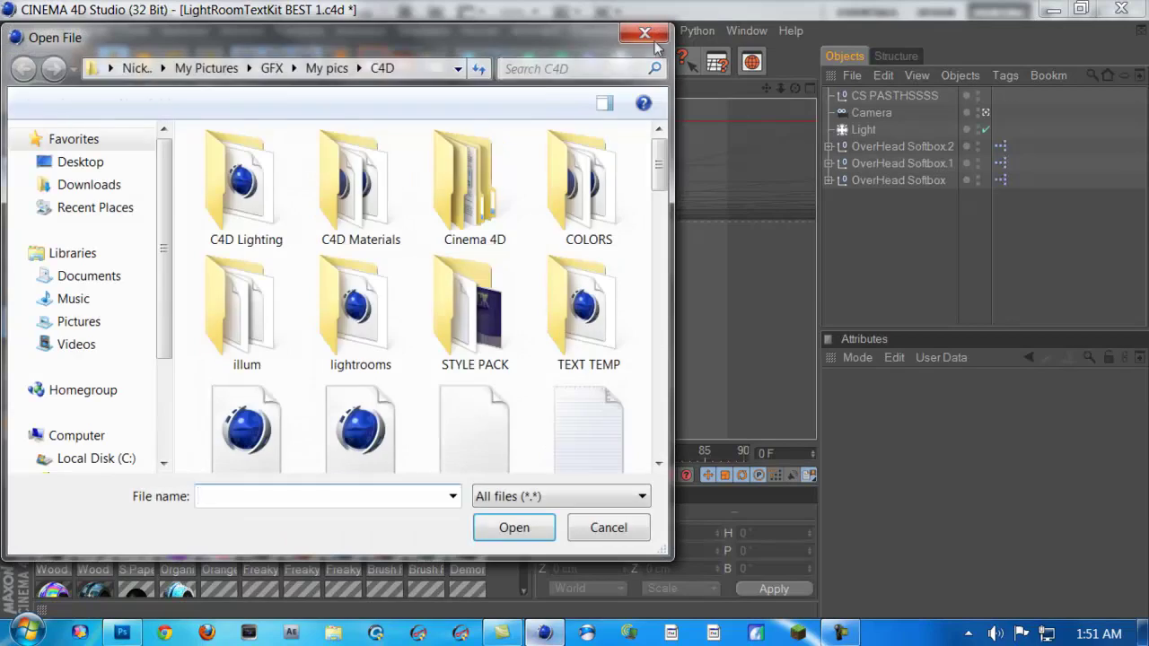
click(656, 39)
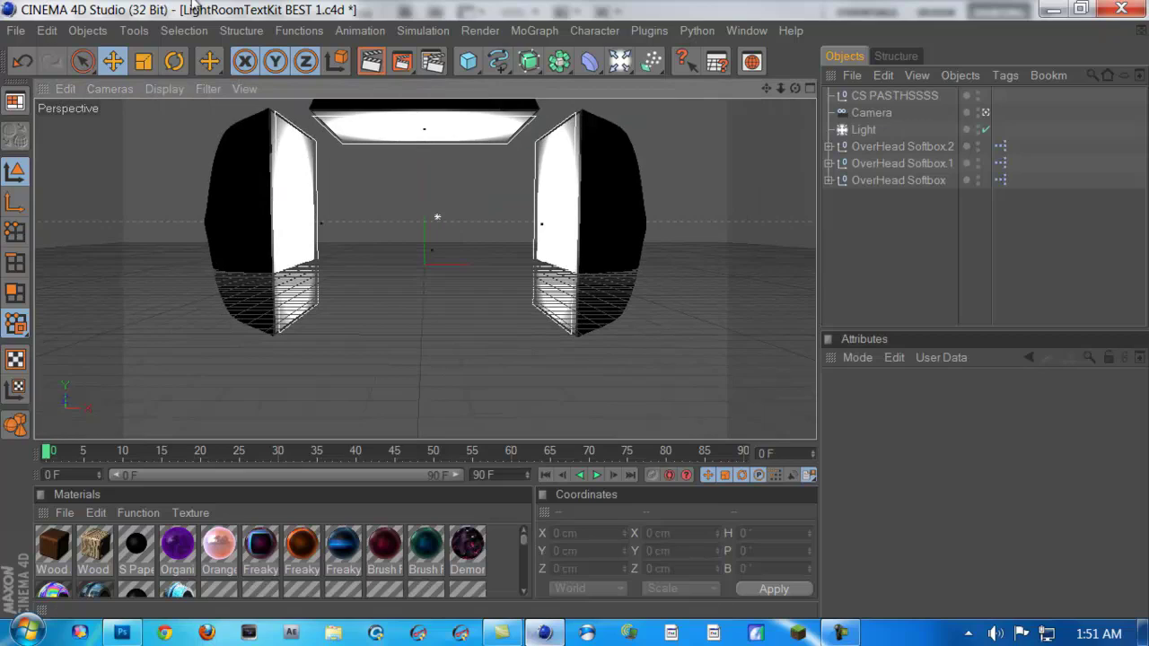
- Merge the Illustrator file from Pictures into the scene with Centimeters scale units
click(25, 32)
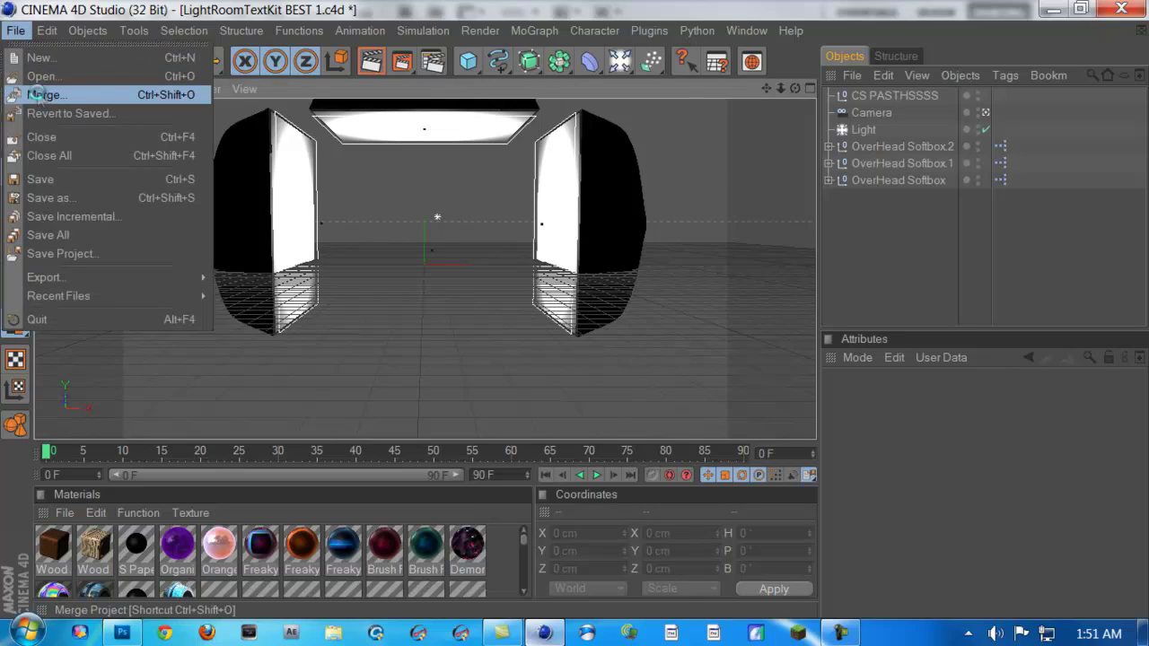
click(38, 95)
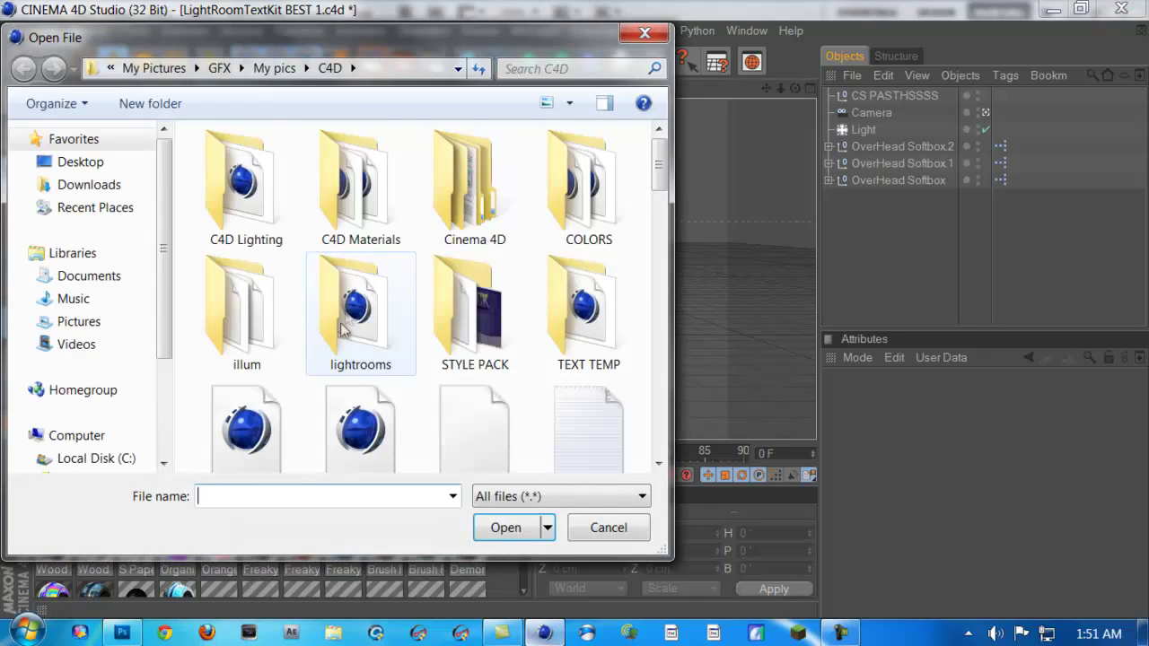
click(79, 323)
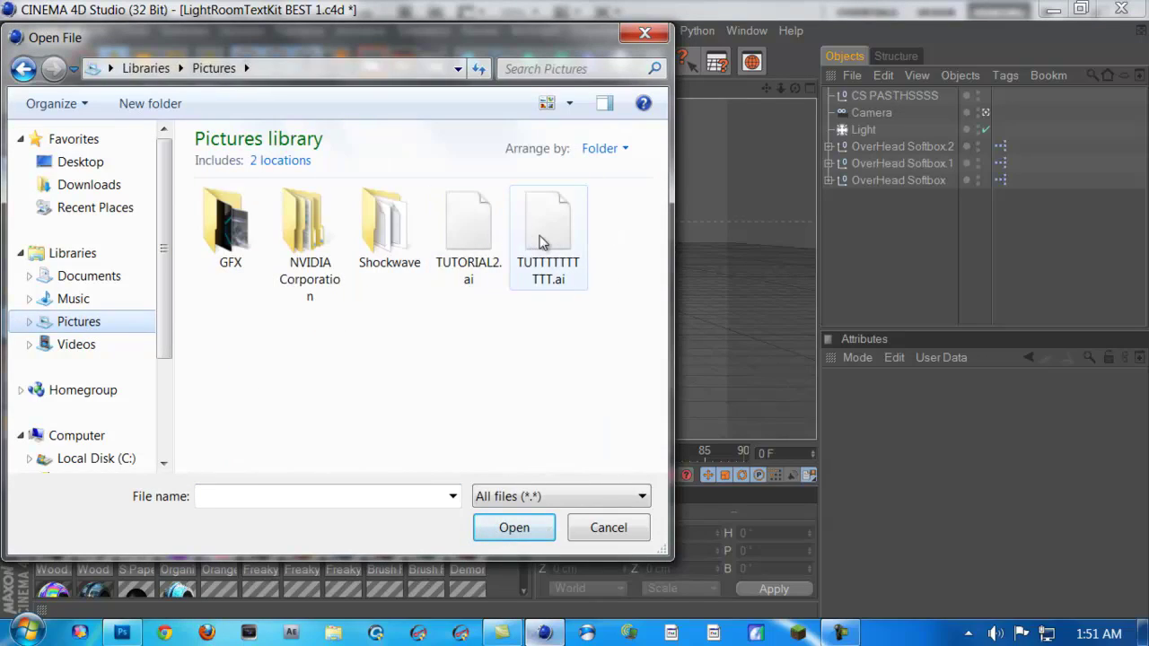
click(544, 226)
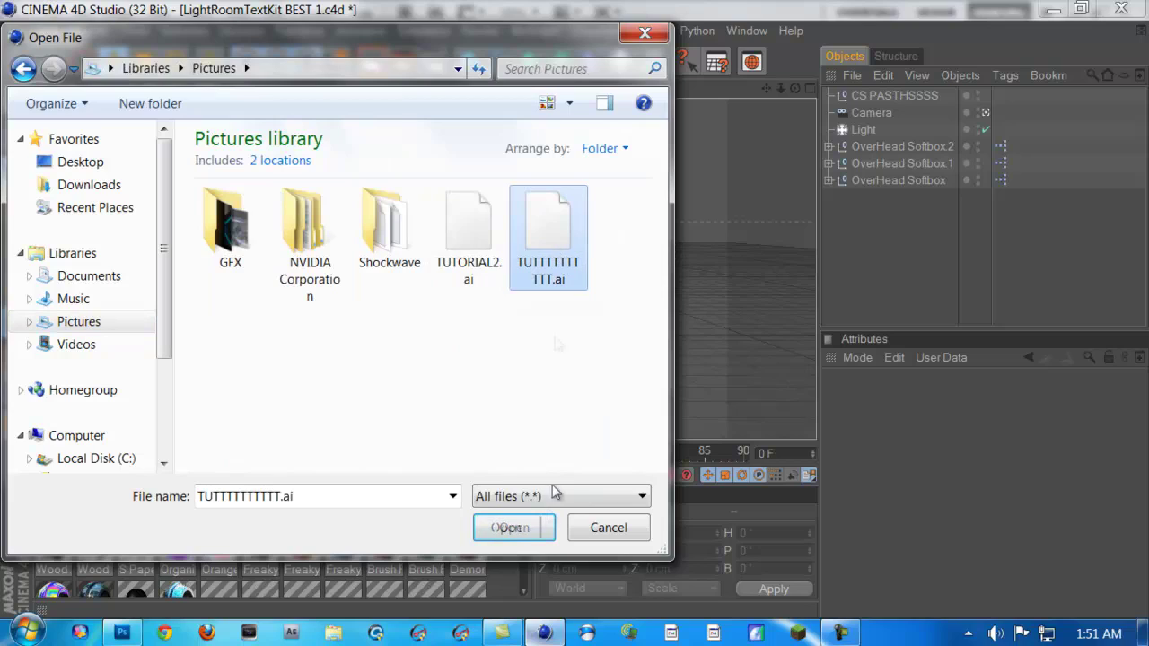
click(513, 527)
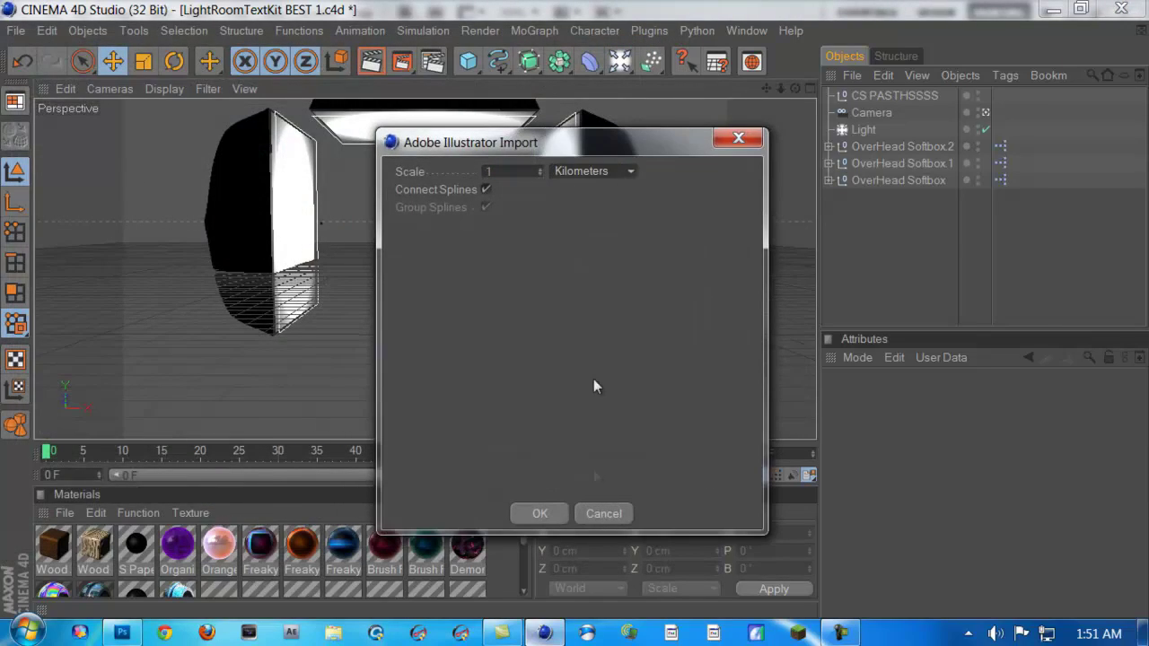
click(599, 172)
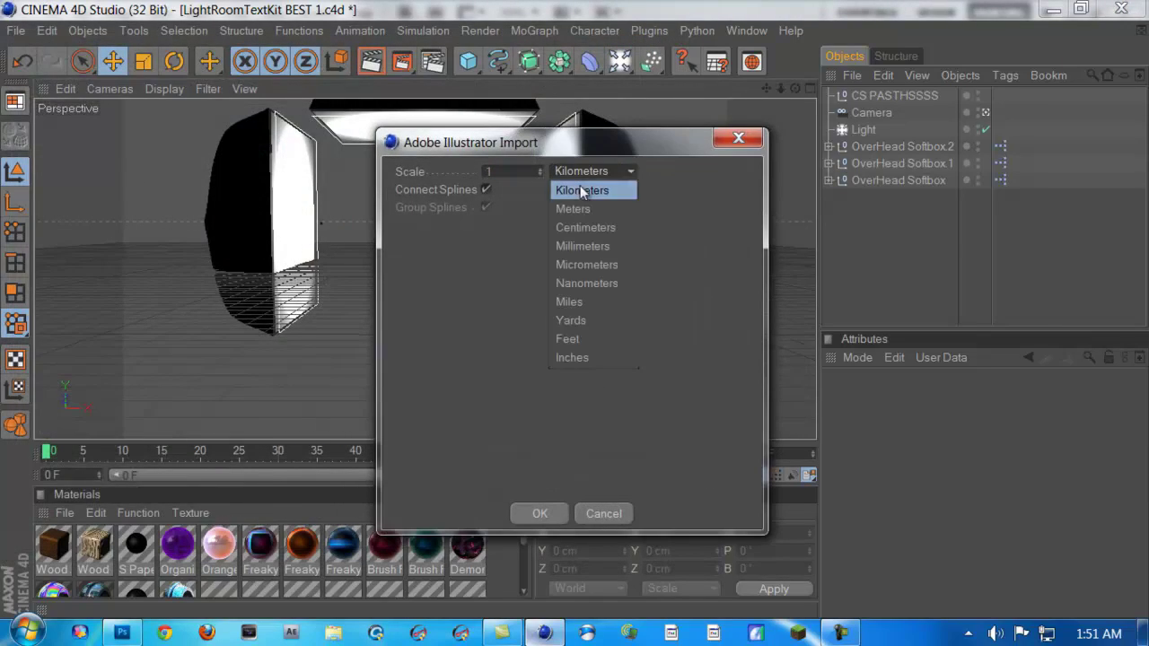
click(599, 233)
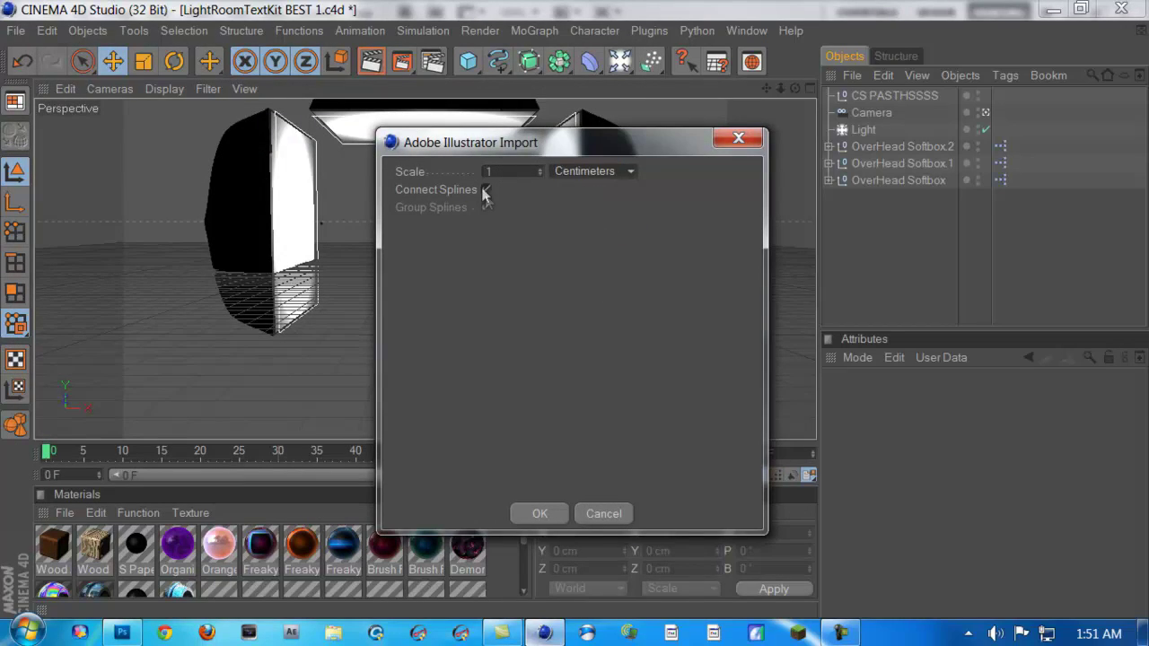
click(540, 514)
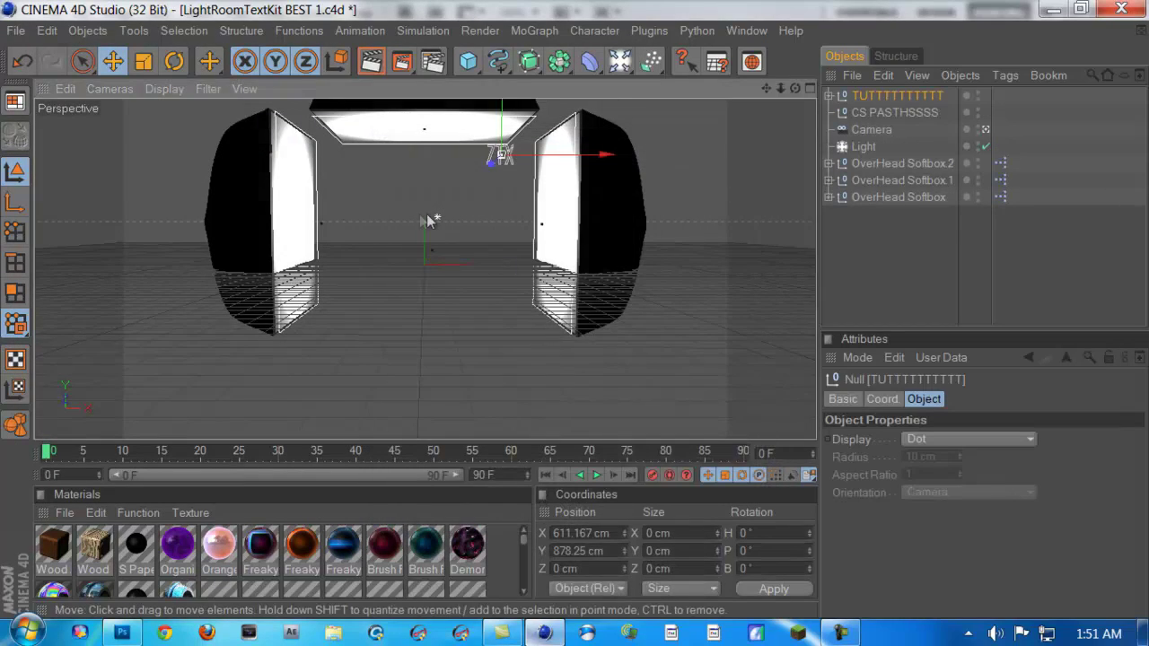
scroll(429, 214, up, 3)
- Move the imported ZTX outlines down and toward the scene centre, and reframe the view
scroll(482, 202, down, 5)
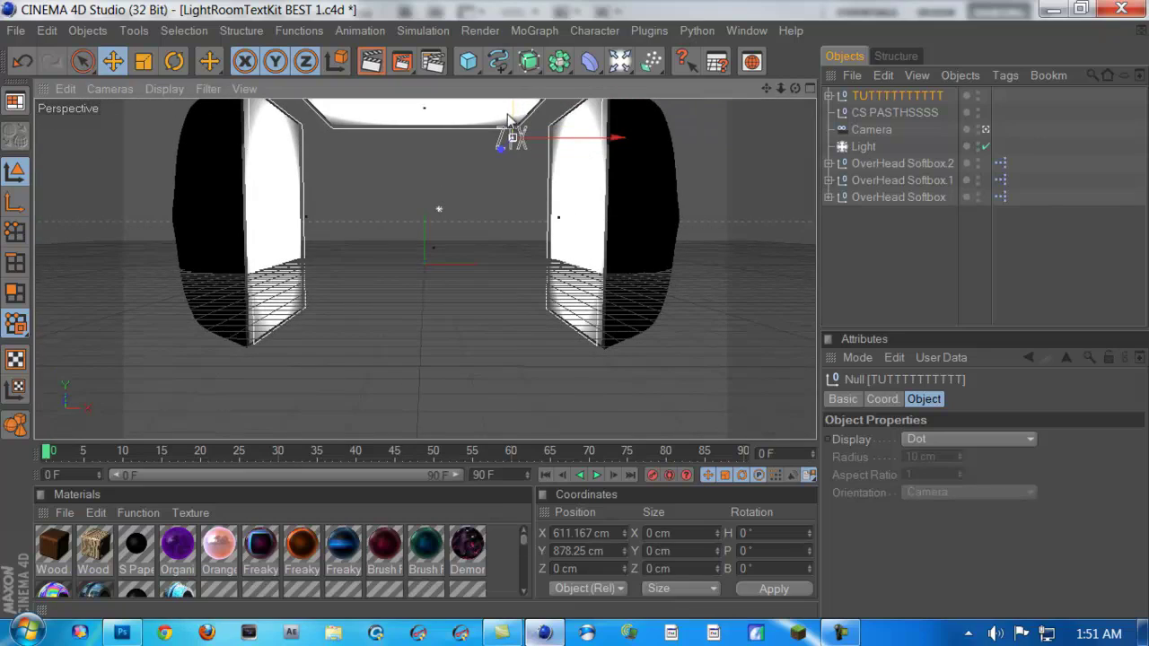
drag(513, 129, 573, 395)
mouse_move(579, 261)
mouse_down()
mouse_move(575, 322)
mouse_move(588, 257)
mouse_up()
scroll(588, 257, up, 6)
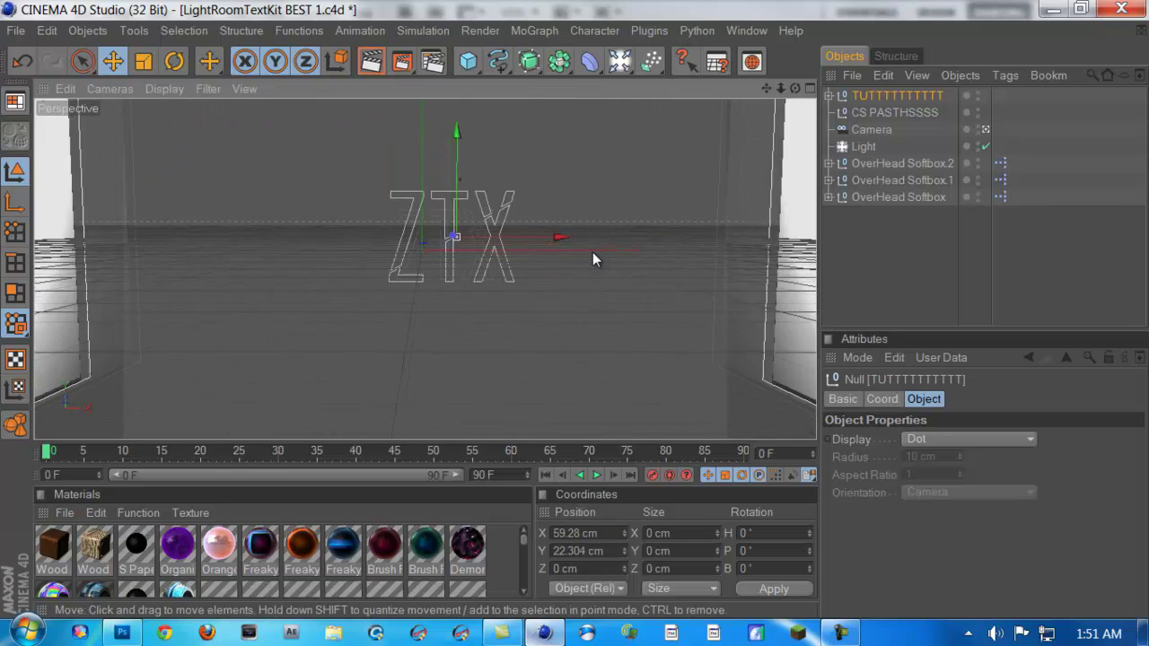
drag(766, 88, 574, 309)
scroll(629, 269, up, 4)
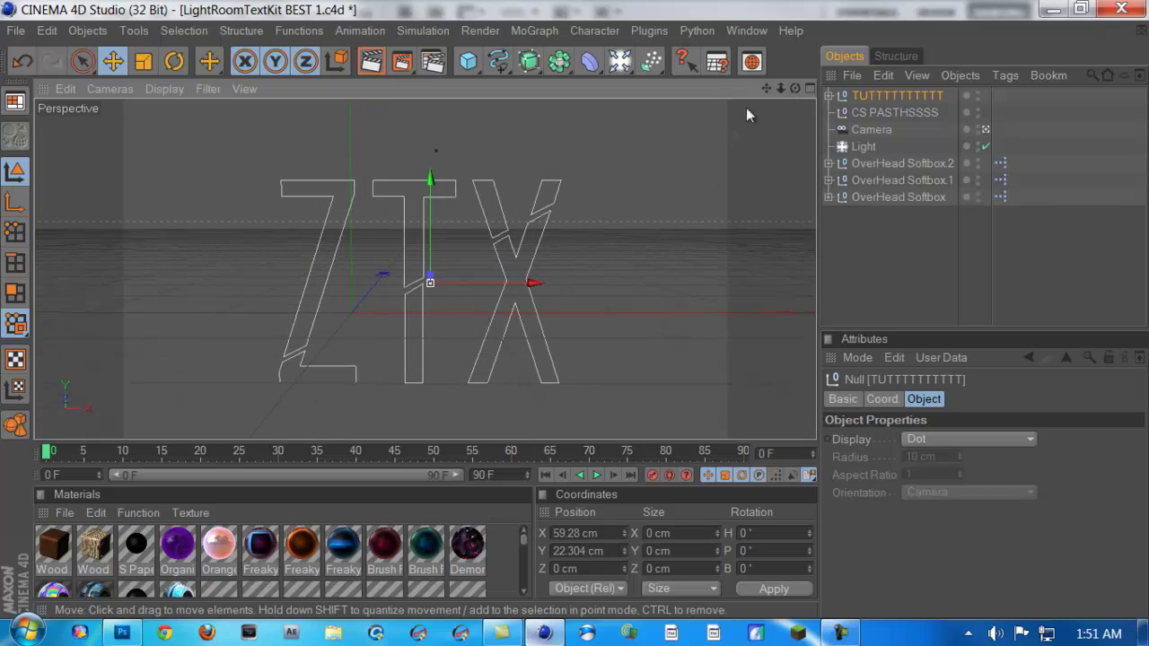
drag(762, 87, 576, 308)
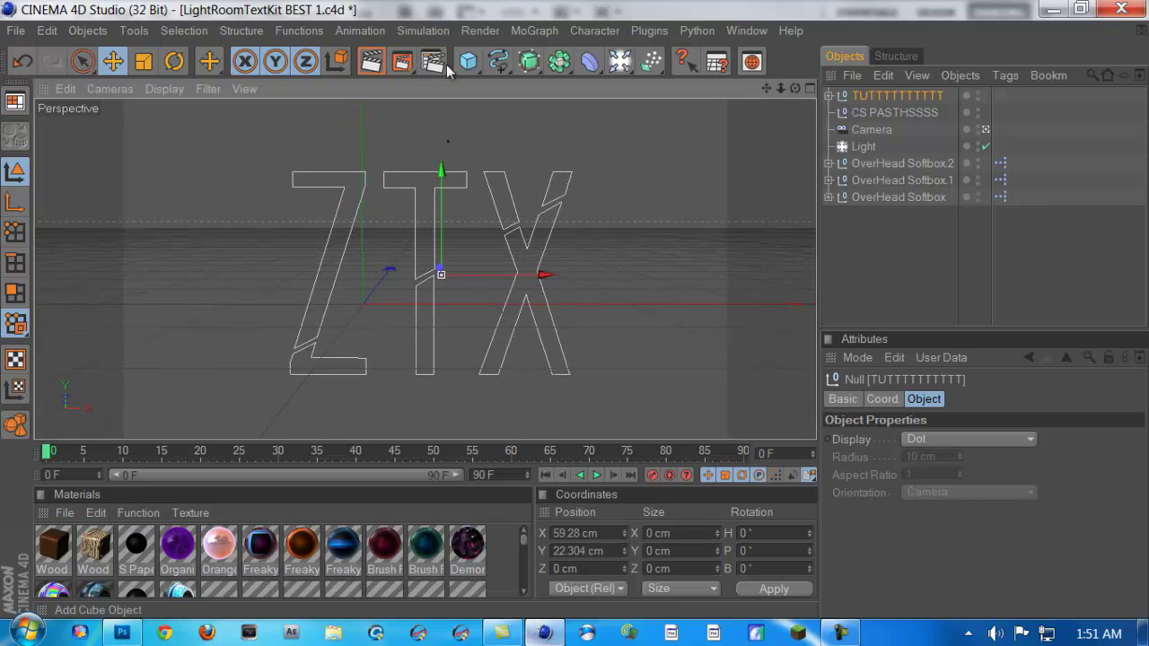
- Add two Extrude NURBS objects and copy-paste them to make four
drag(530, 62, 680, 77)
drag(531, 63, 719, 78)
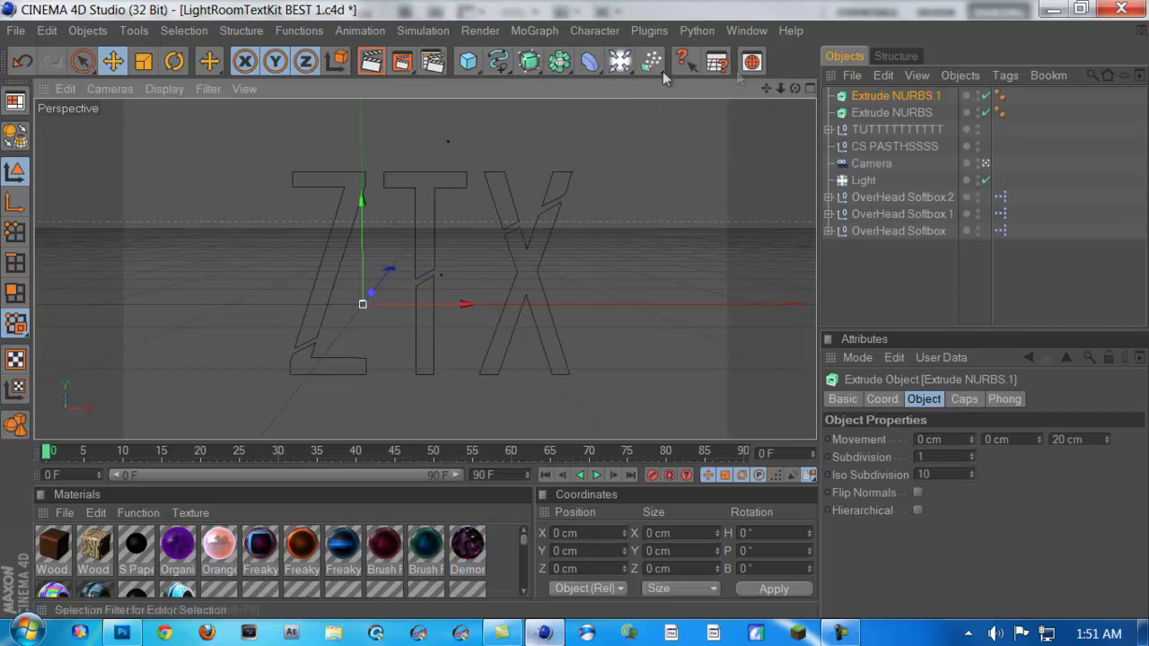
drag(560, 67, 949, 56)
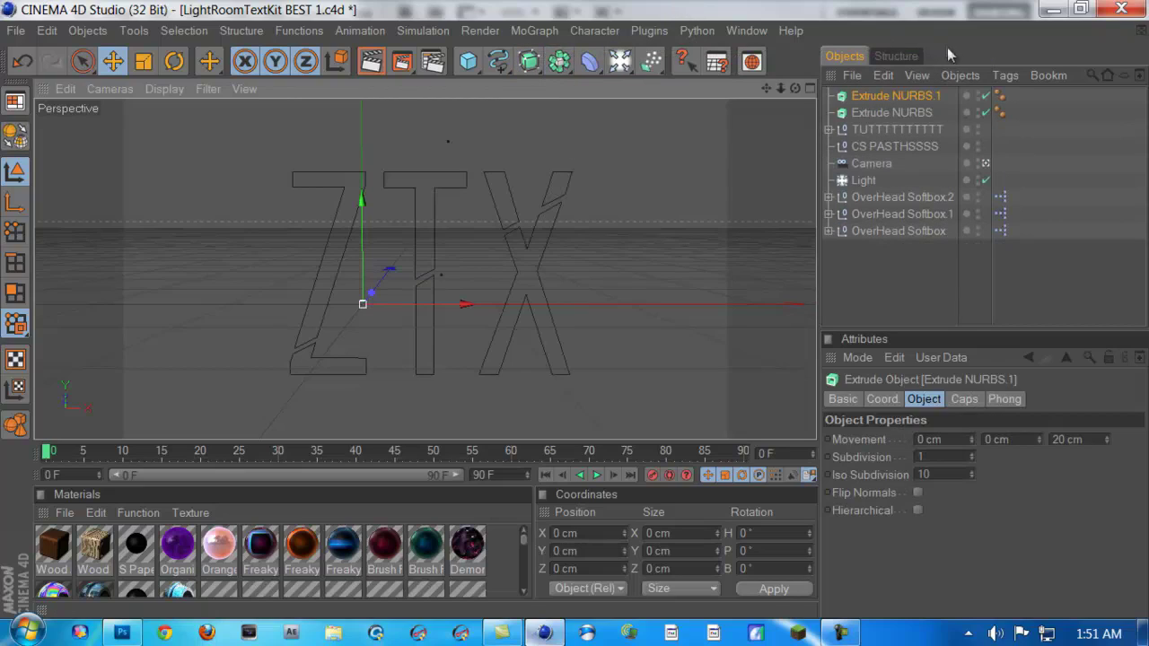
ctrl+click(916, 113)
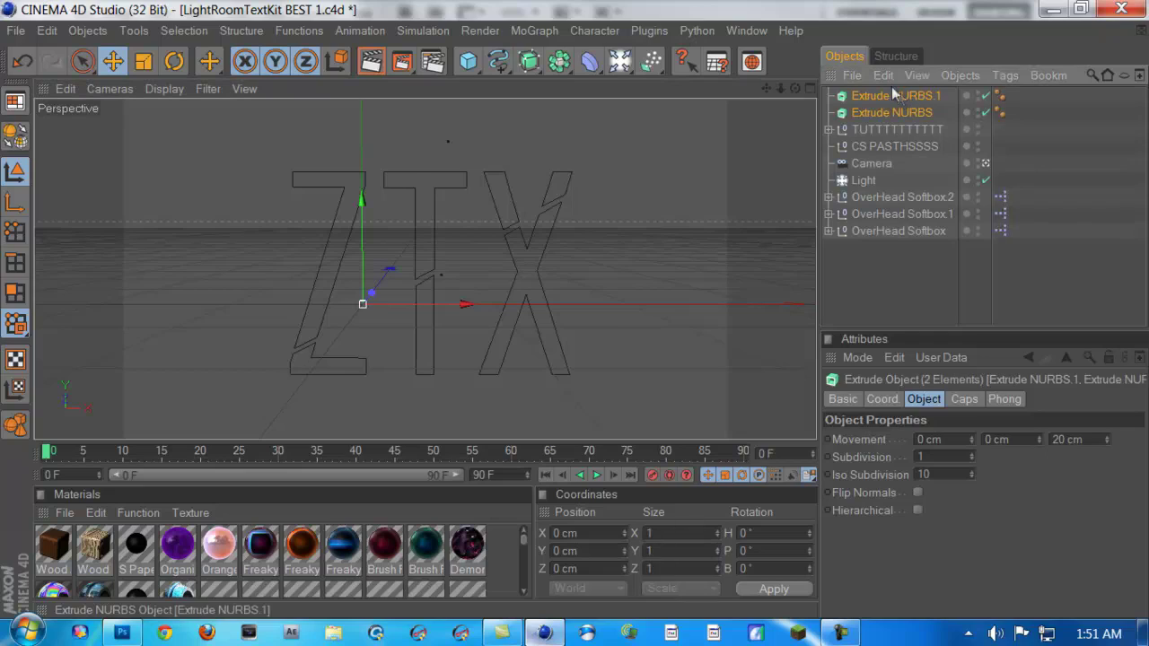
click(883, 75)
click(908, 164)
click(884, 75)
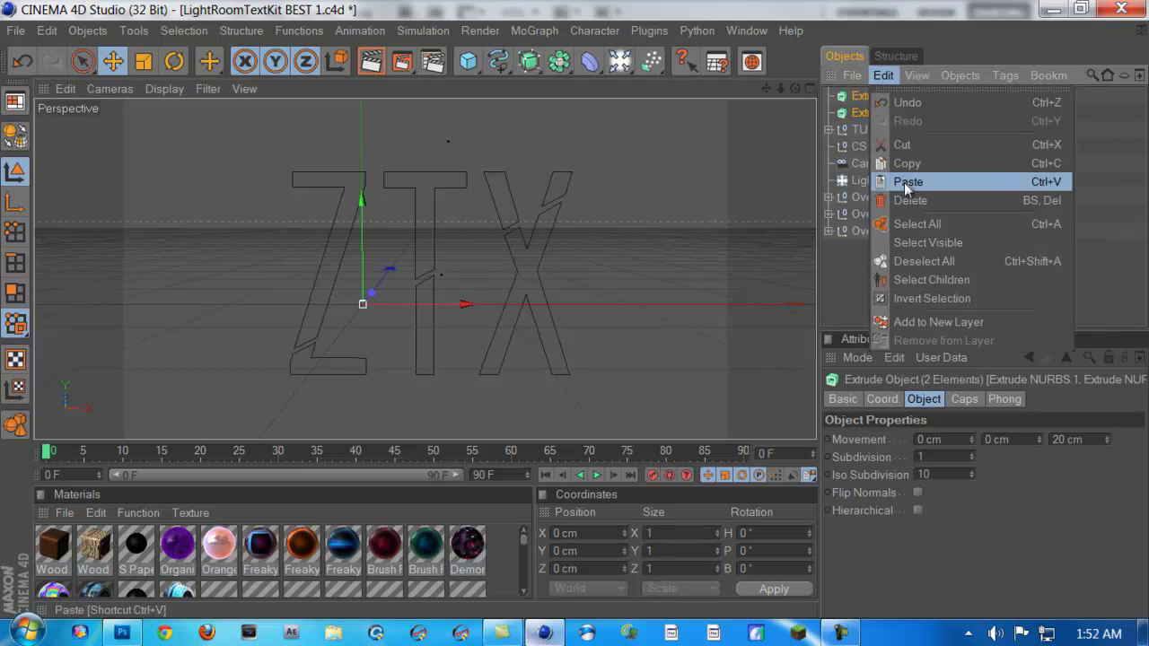
click(905, 183)
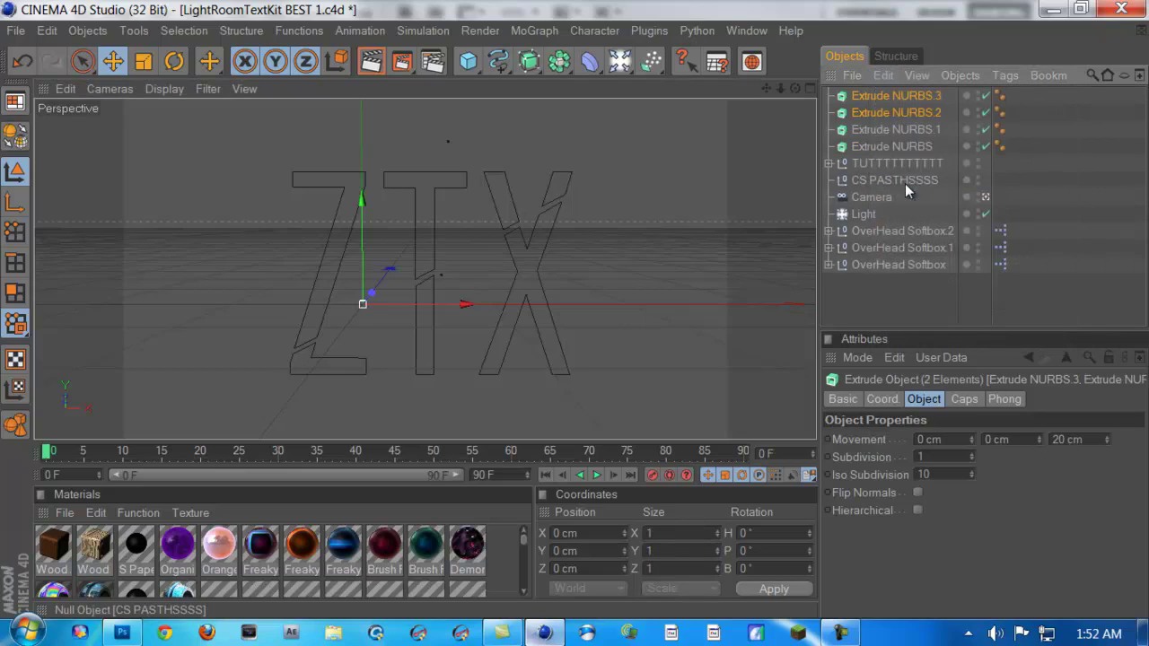
- Copy-paste the four extrudes to make eight, then delete the surplus Extrude NURBS.7
click(829, 165)
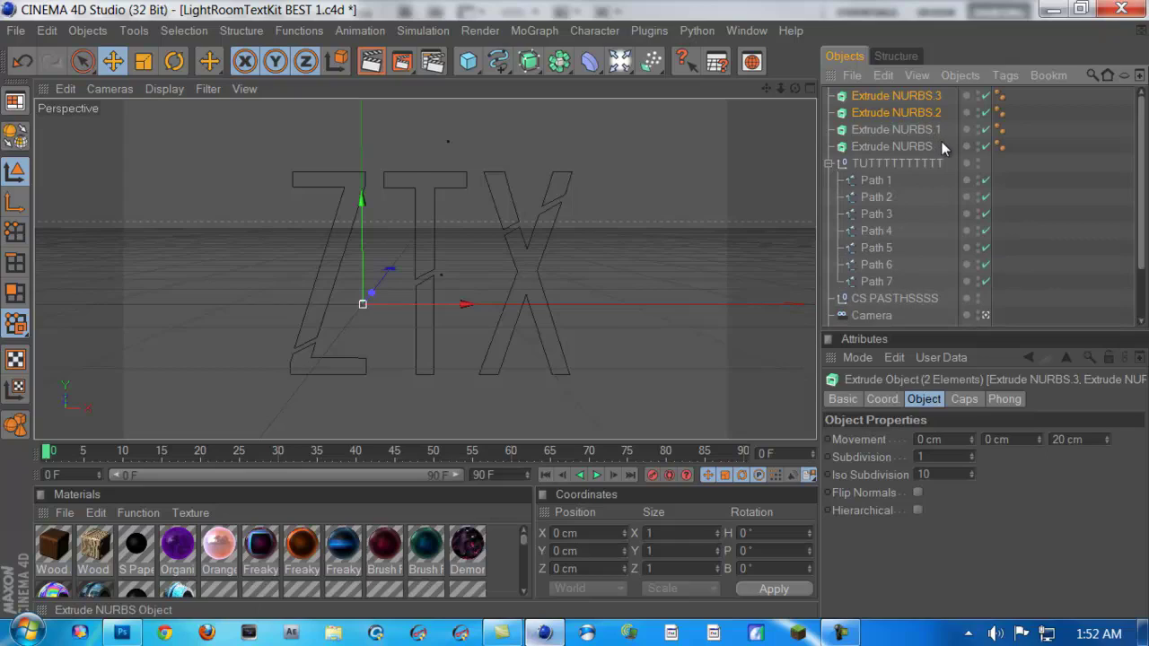
drag(943, 148, 913, 128)
drag(883, 89, 885, 90)
click(883, 75)
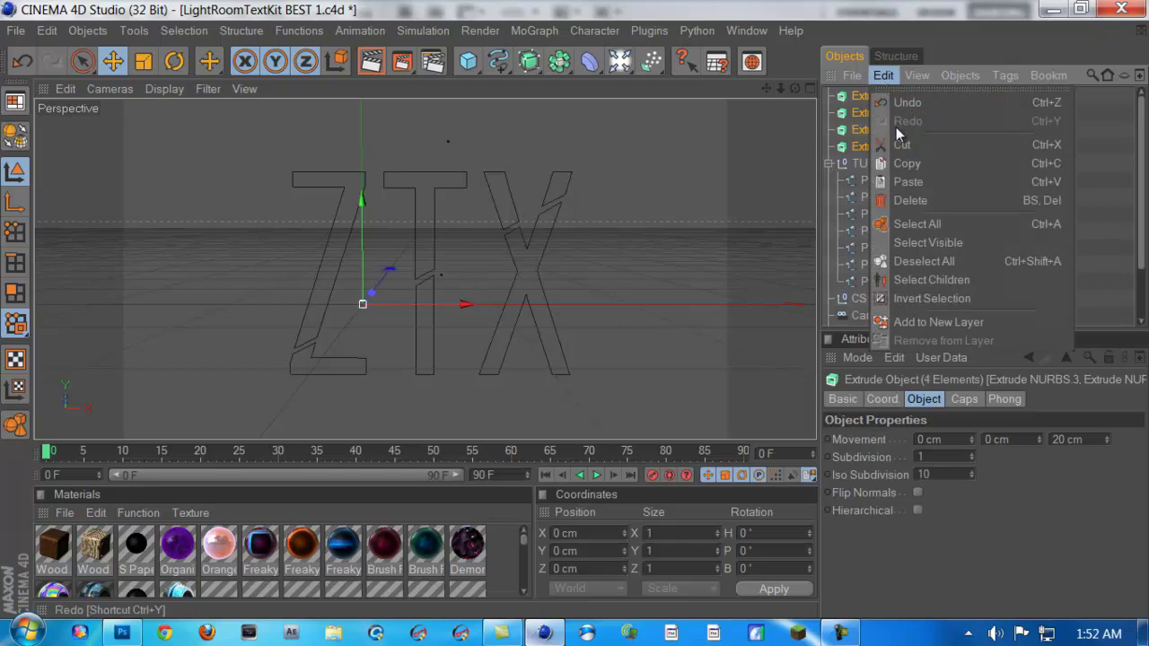
click(898, 161)
click(884, 74)
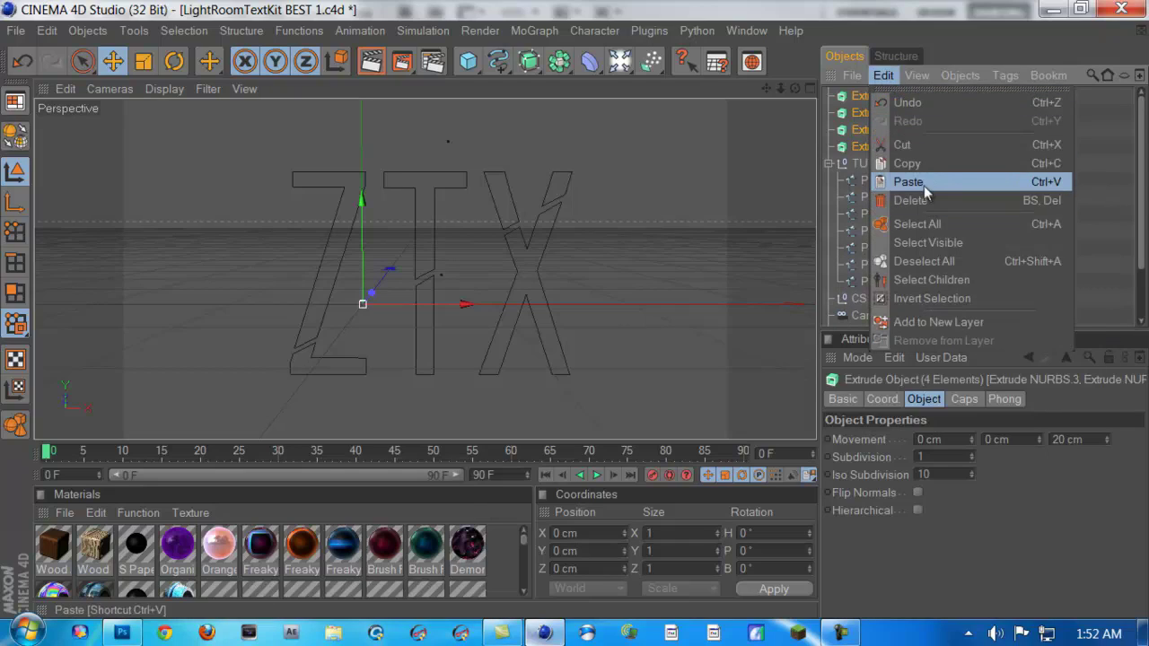
click(924, 185)
click(911, 96)
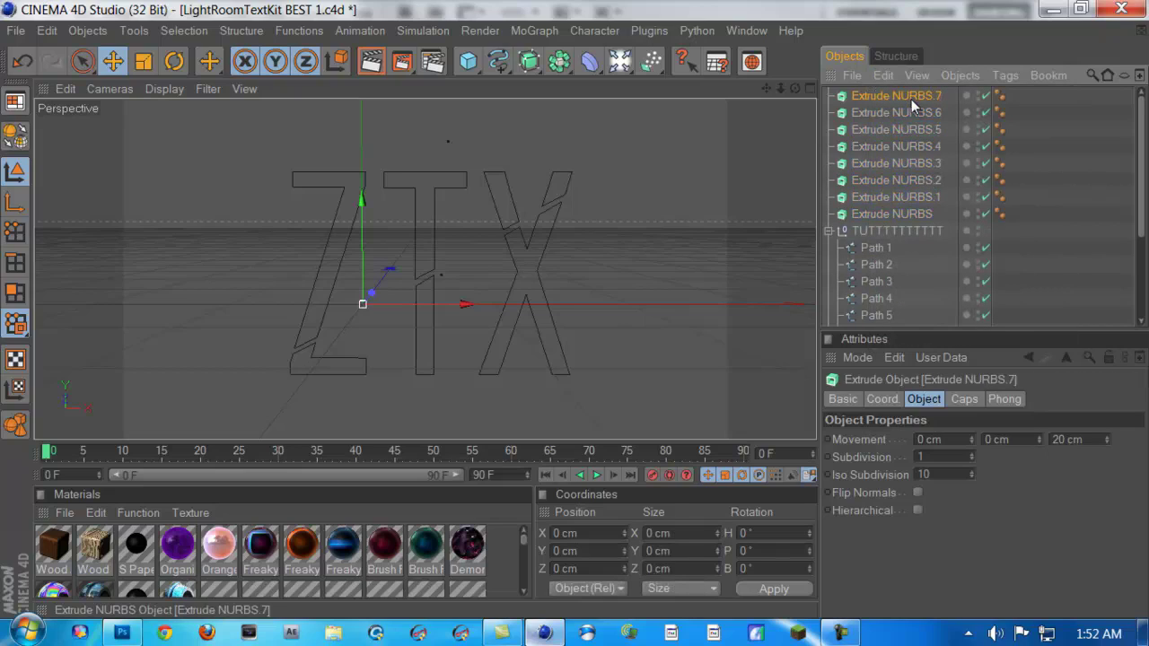
key(Delete)
- Put Path 1, Path 3 and Path 4 into Extrude NURBS, .2 and .3
click(873, 232)
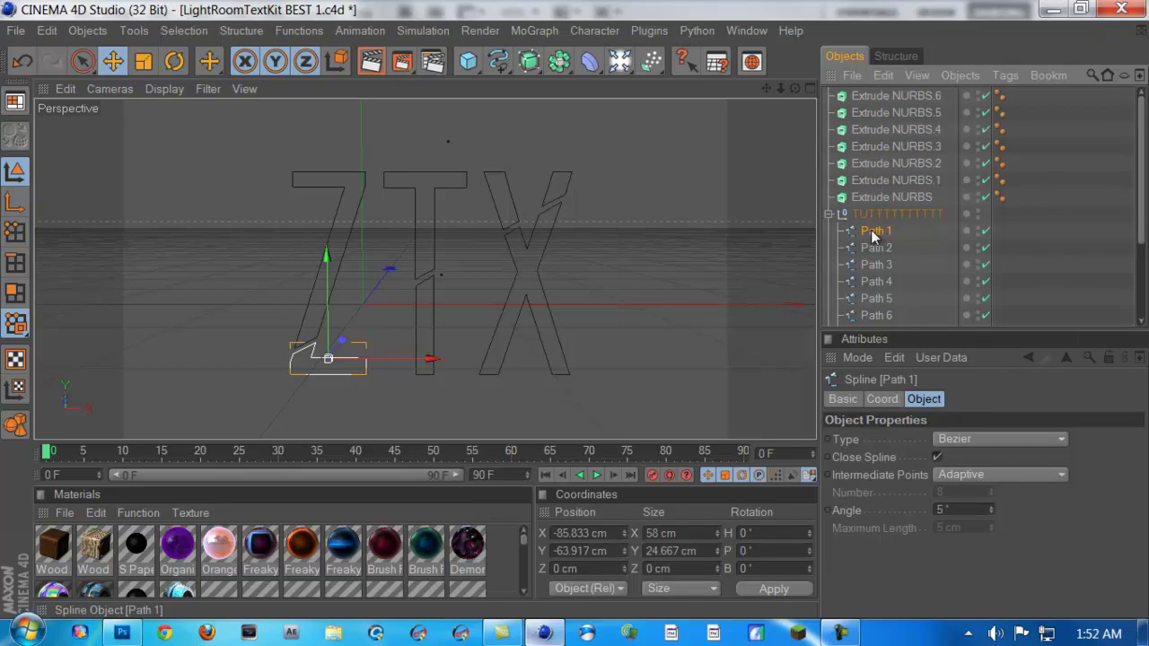
drag(872, 234, 872, 183)
click(831, 180)
drag(876, 230, 858, 170)
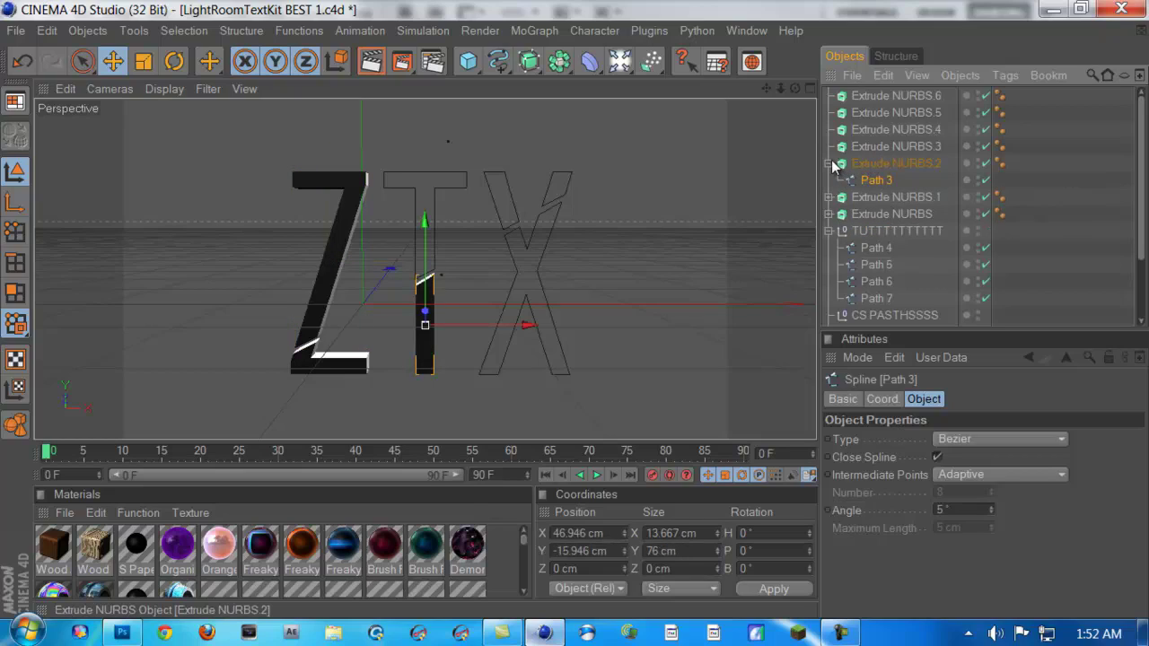
click(834, 165)
mouse_move(877, 231)
mouse_down()
mouse_move(878, 135)
mouse_move(855, 142)
mouse_up()
- Put Path 6 and Path 7 into Extrude NURBS.5 and .6, collapse them, and deselect
click(831, 146)
click(831, 129)
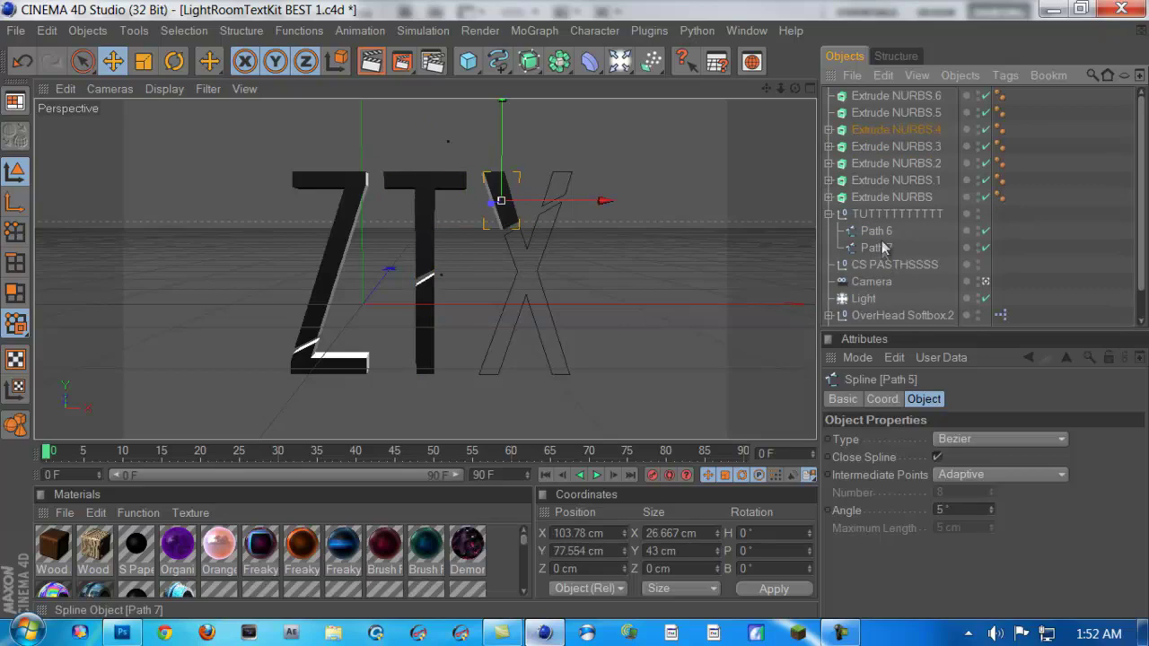
drag(879, 232, 894, 113)
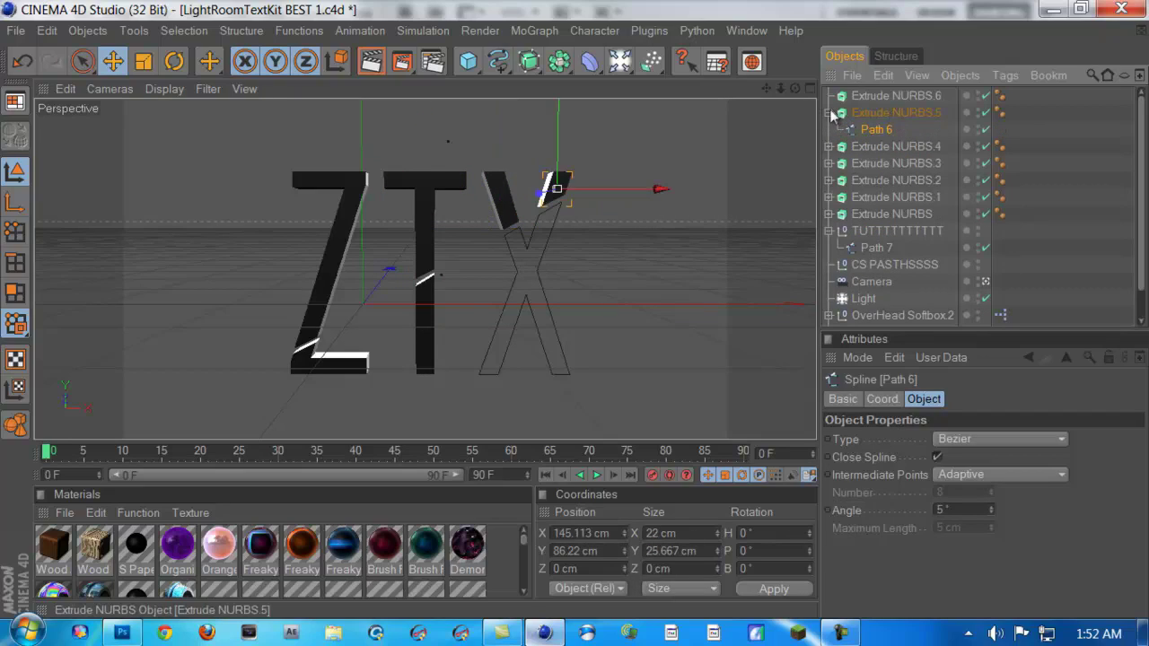
click(830, 112)
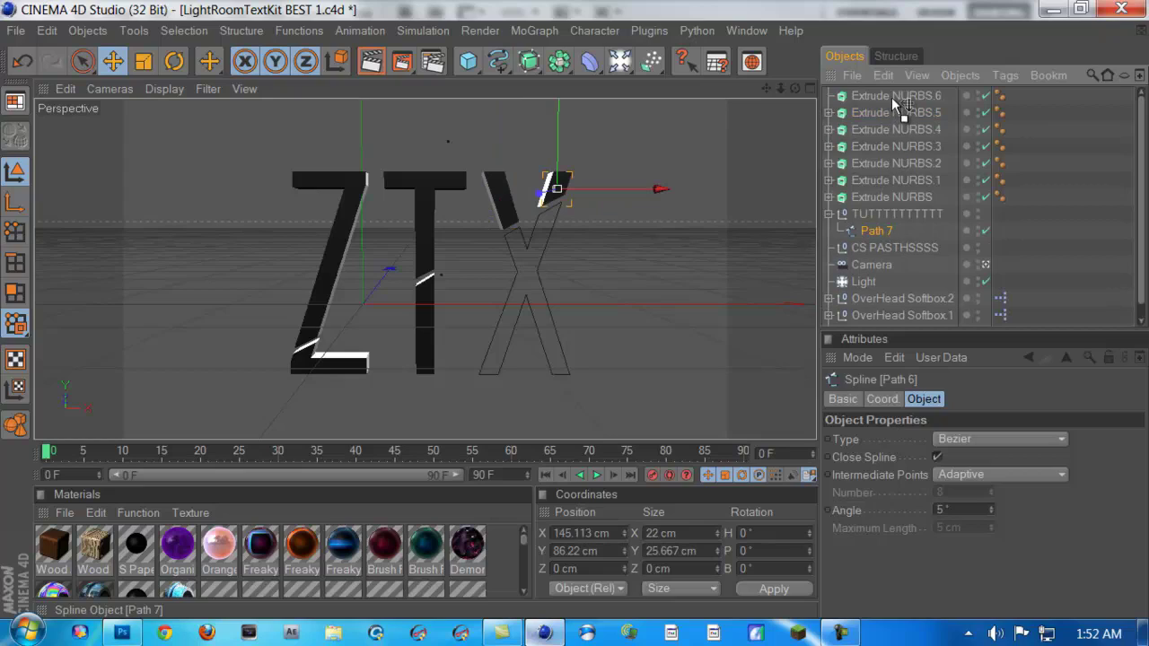
drag(891, 95, 893, 96)
click(830, 96)
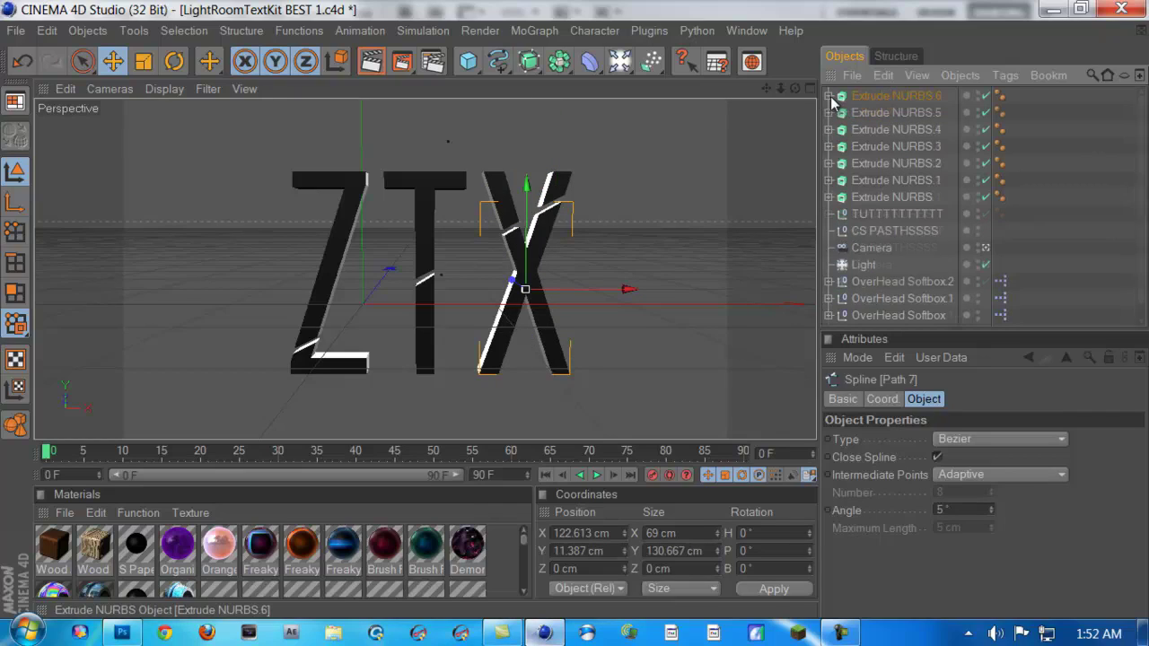
scroll(525, 321, up, 4)
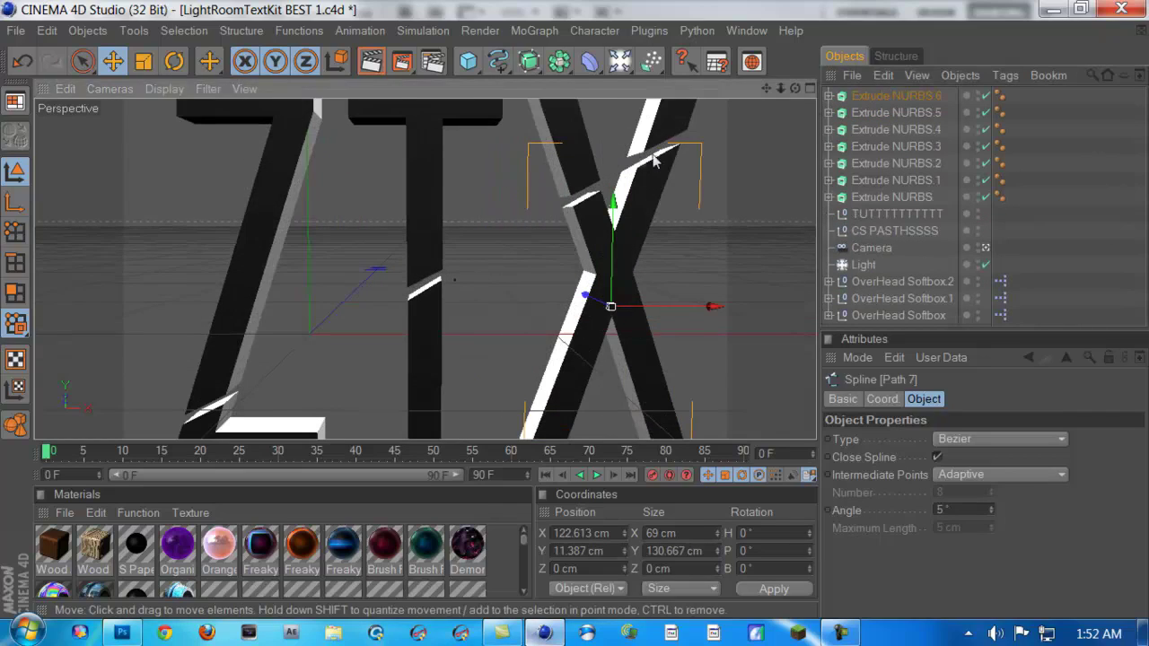
scroll(215, 420, down, 4)
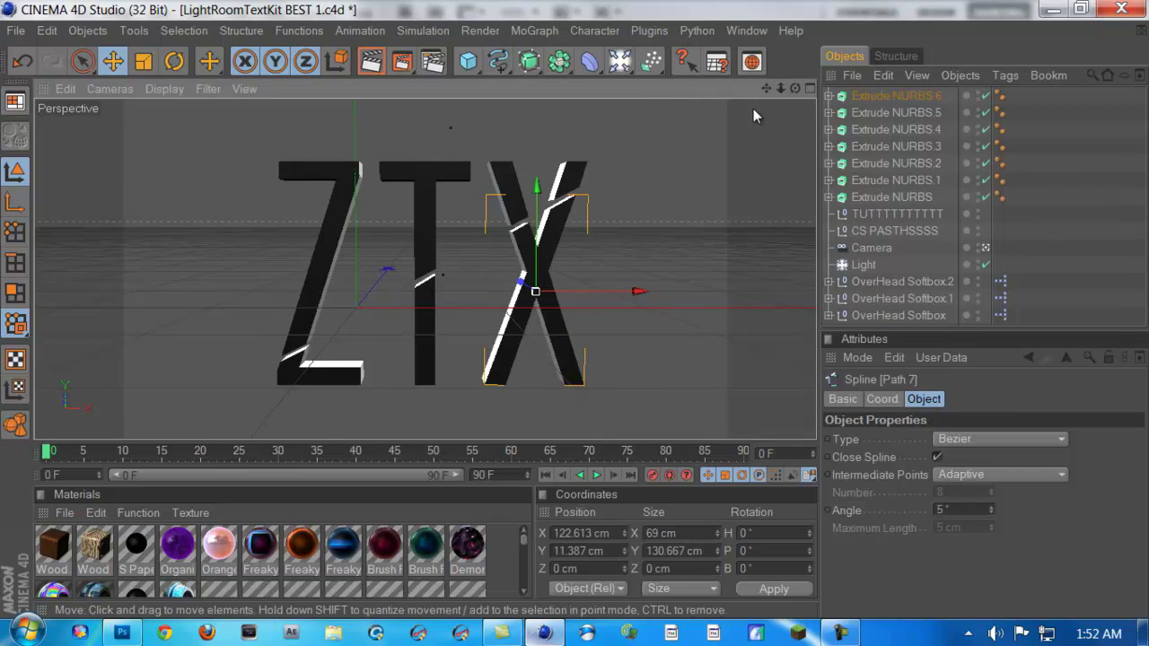
click(642, 198)
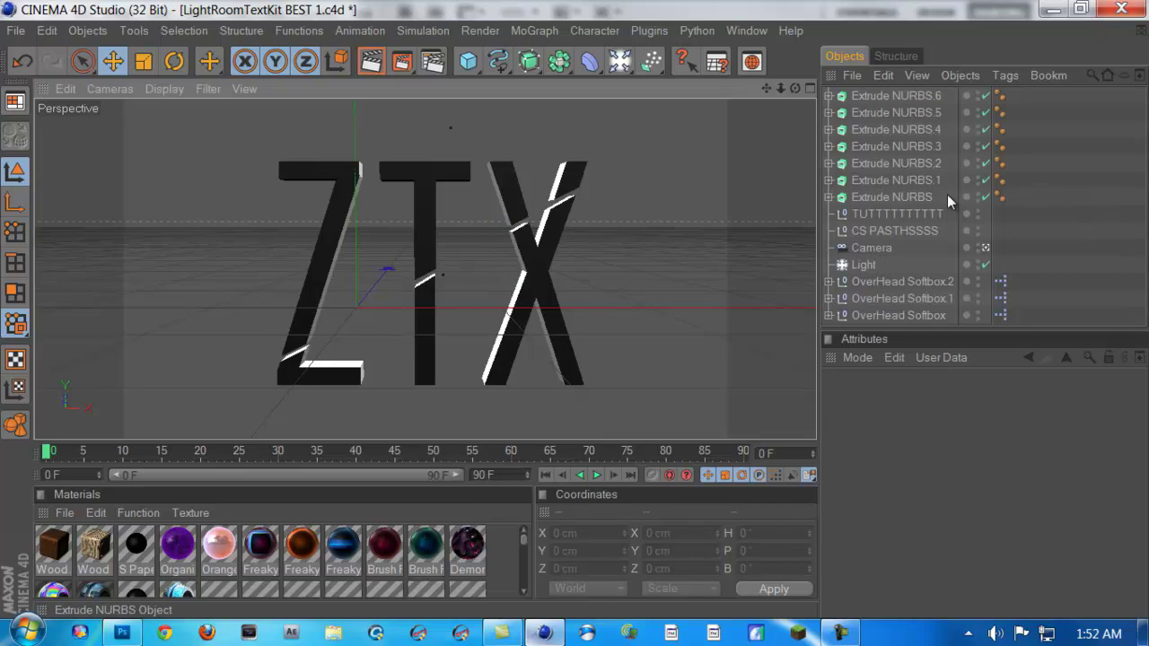
- Select the bottom halves of Z, T and X and apply Metal G Blue
mouse_move(948, 193)
mouse_down()
mouse_move(946, 147)
mouse_move(947, 194)
mouse_up()
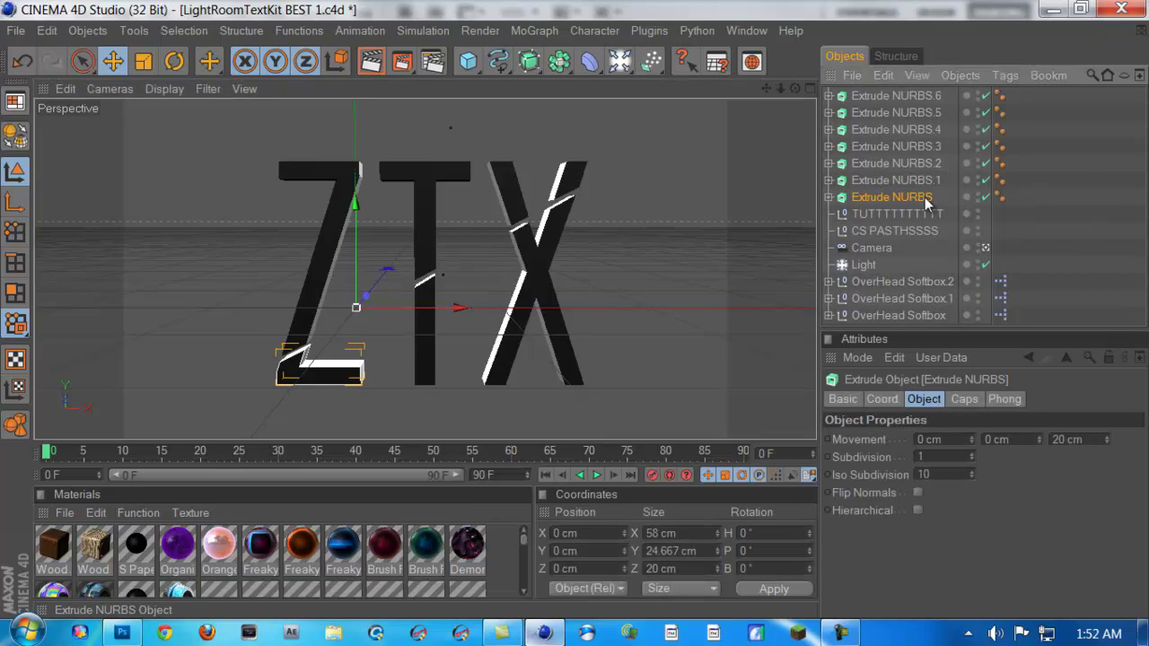
ctrl+click(919, 183)
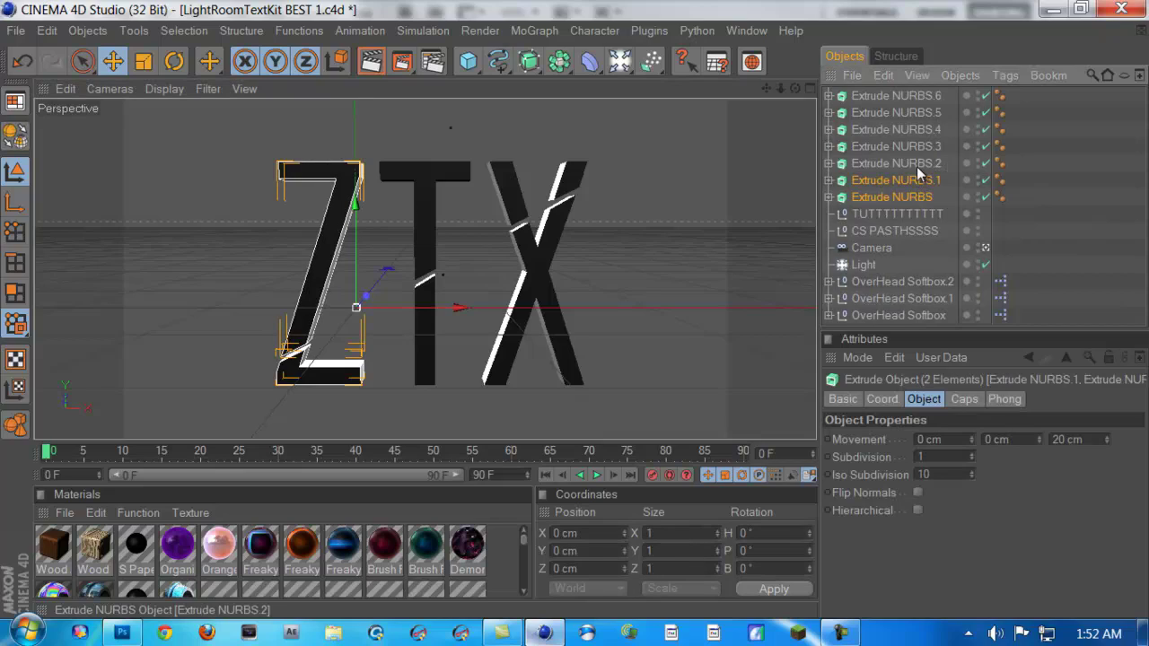
ctrl+click(918, 179)
ctrl+click(919, 165)
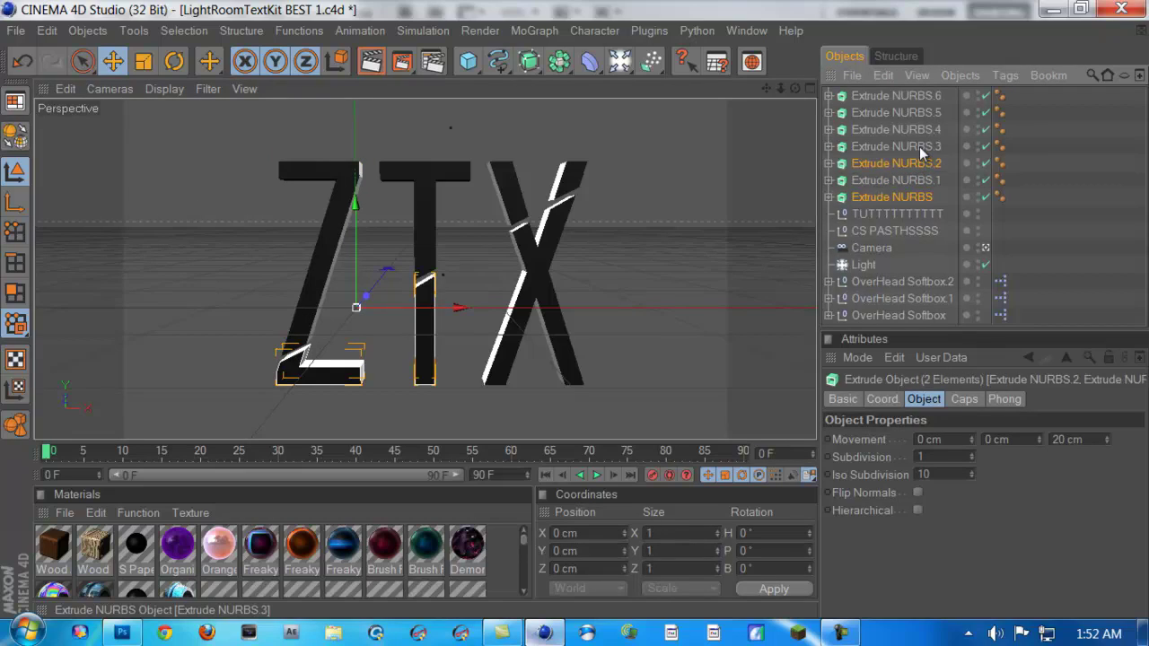
ctrl+click(922, 148)
ctrl+click(922, 148)
ctrl+click(926, 132)
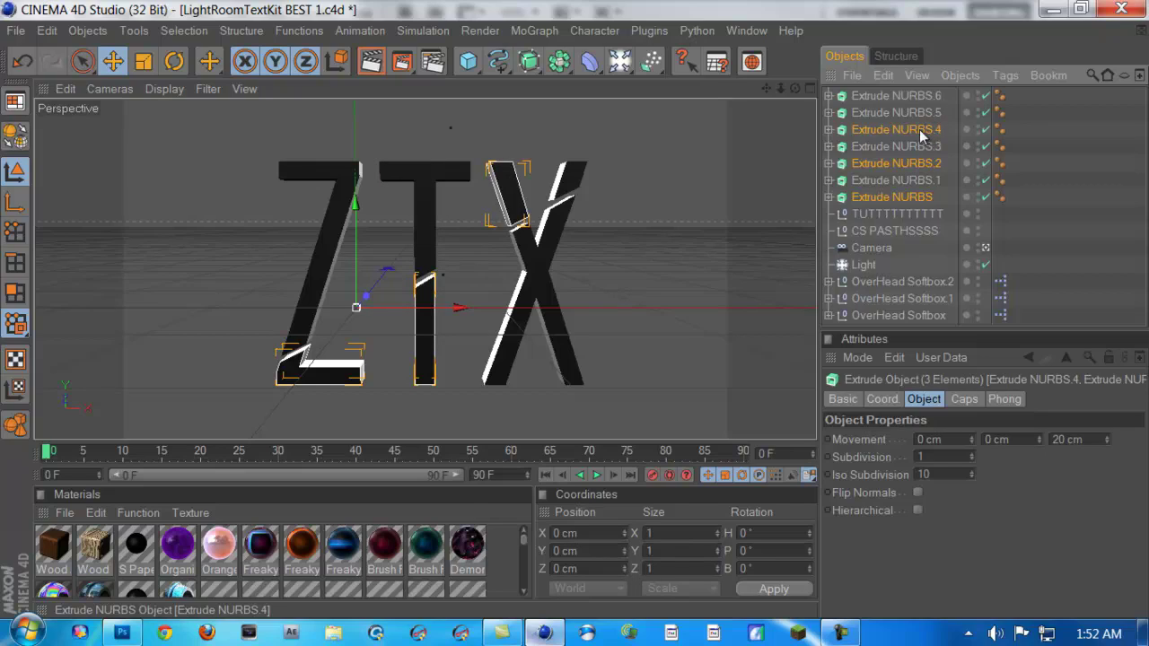
ctrl+click(922, 132)
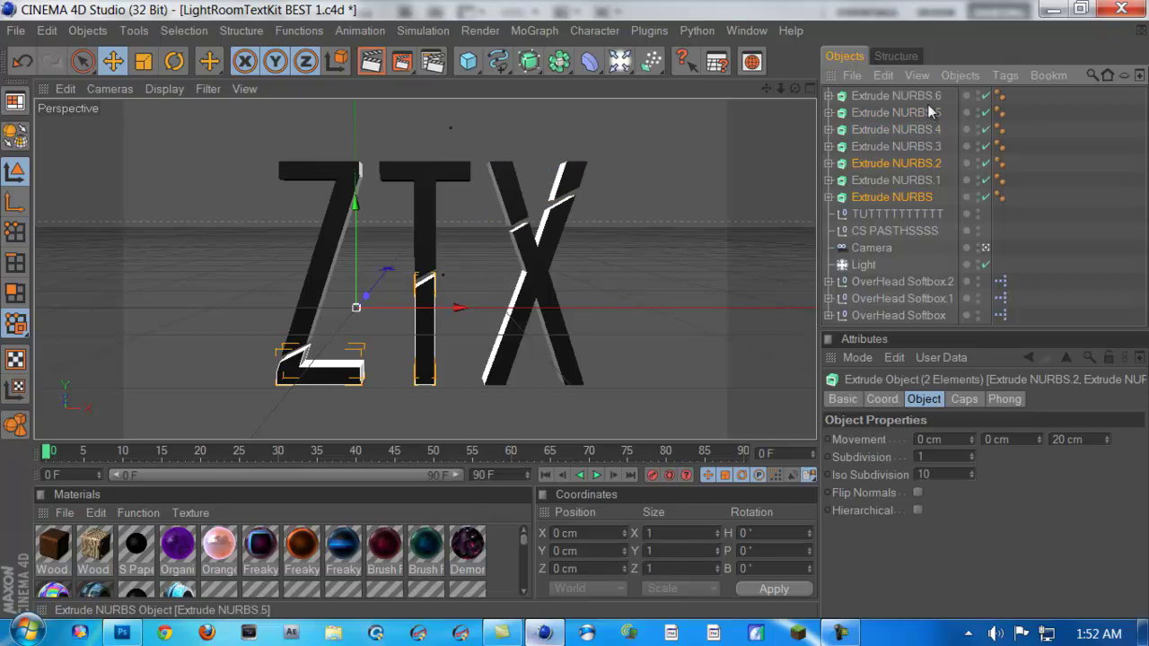
ctrl+click(929, 98)
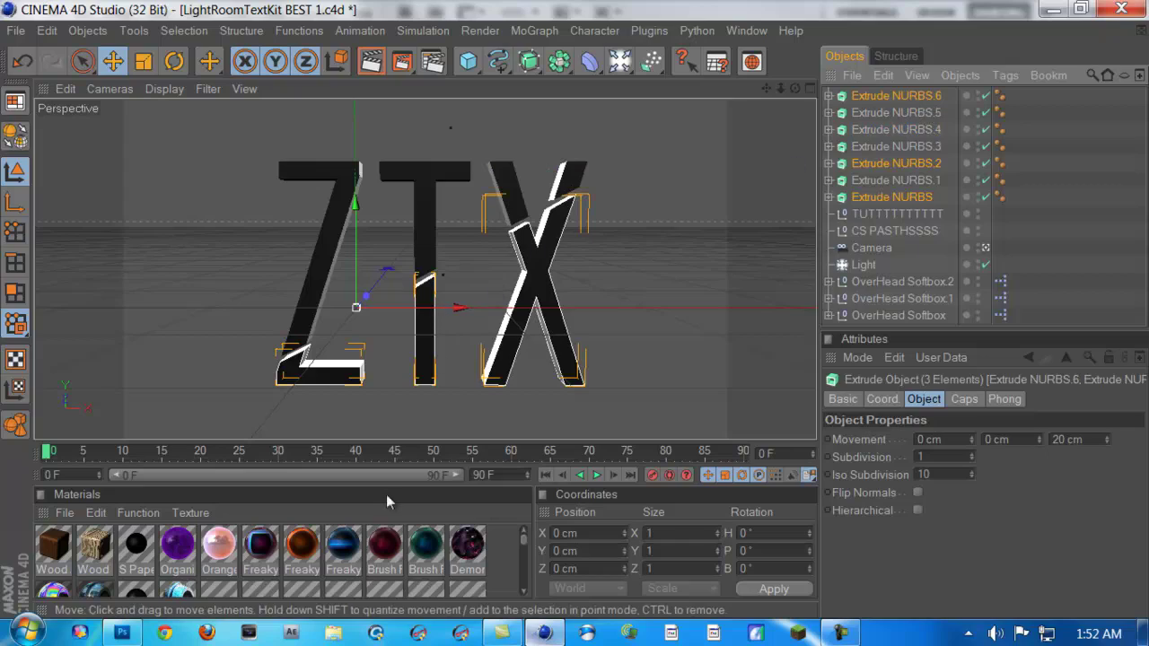
scroll(242, 575, down, 3)
scroll(243, 573, down, 2)
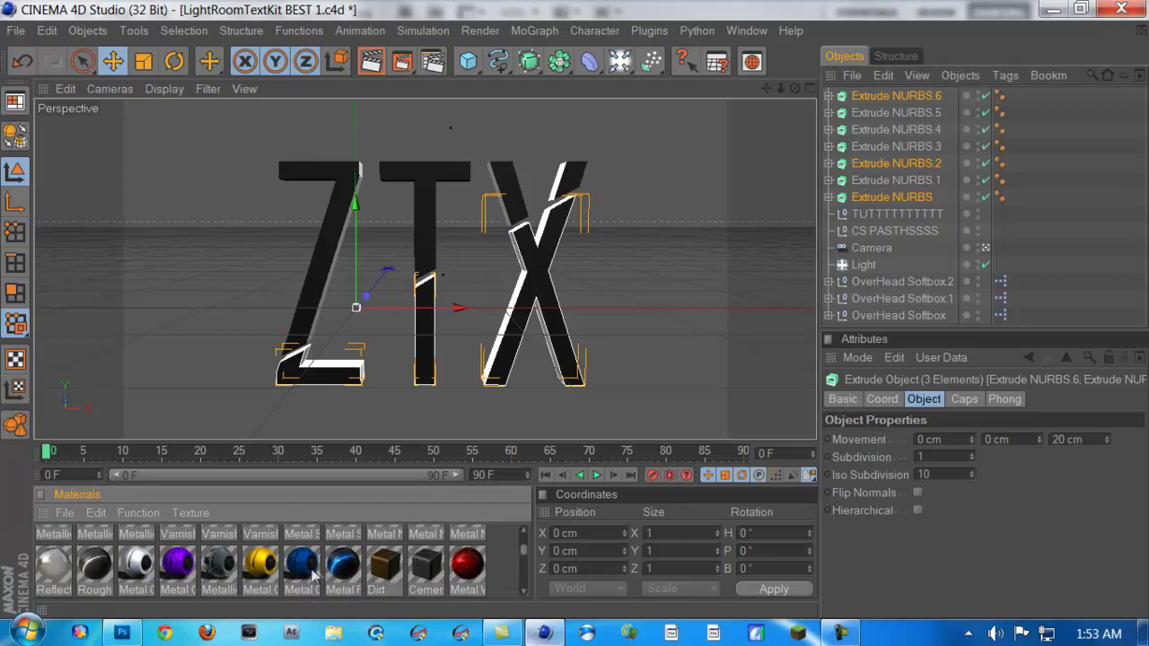
drag(313, 575, 327, 400)
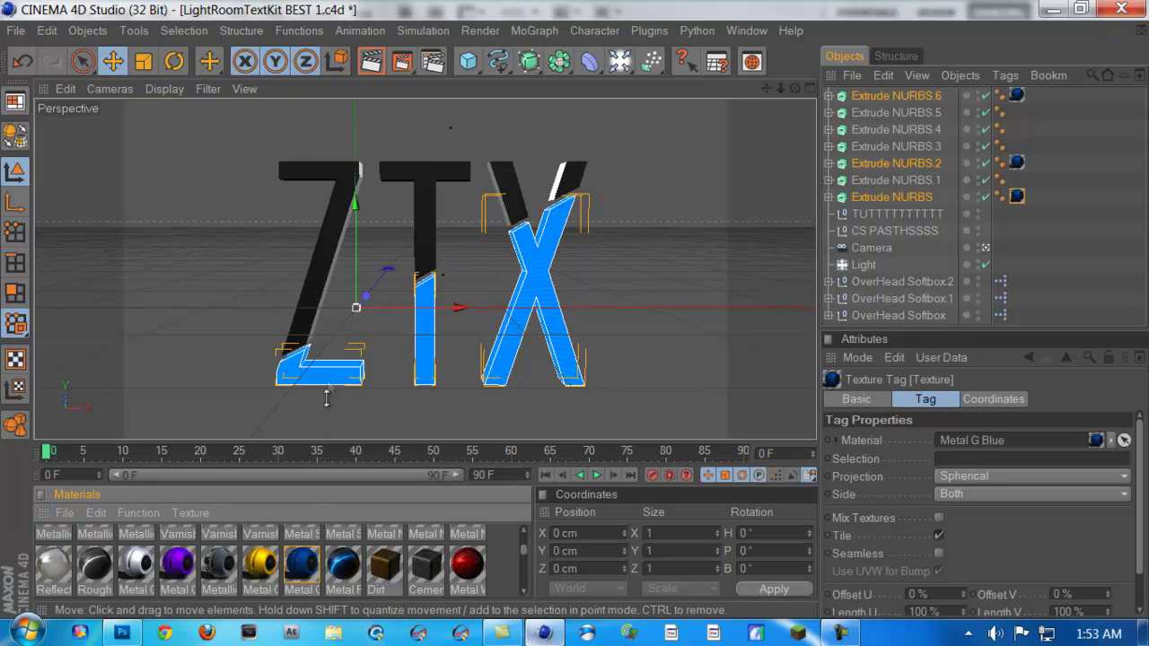
- Select the top letter pieces, apply the white metal material, then deselect everything
click(934, 181)
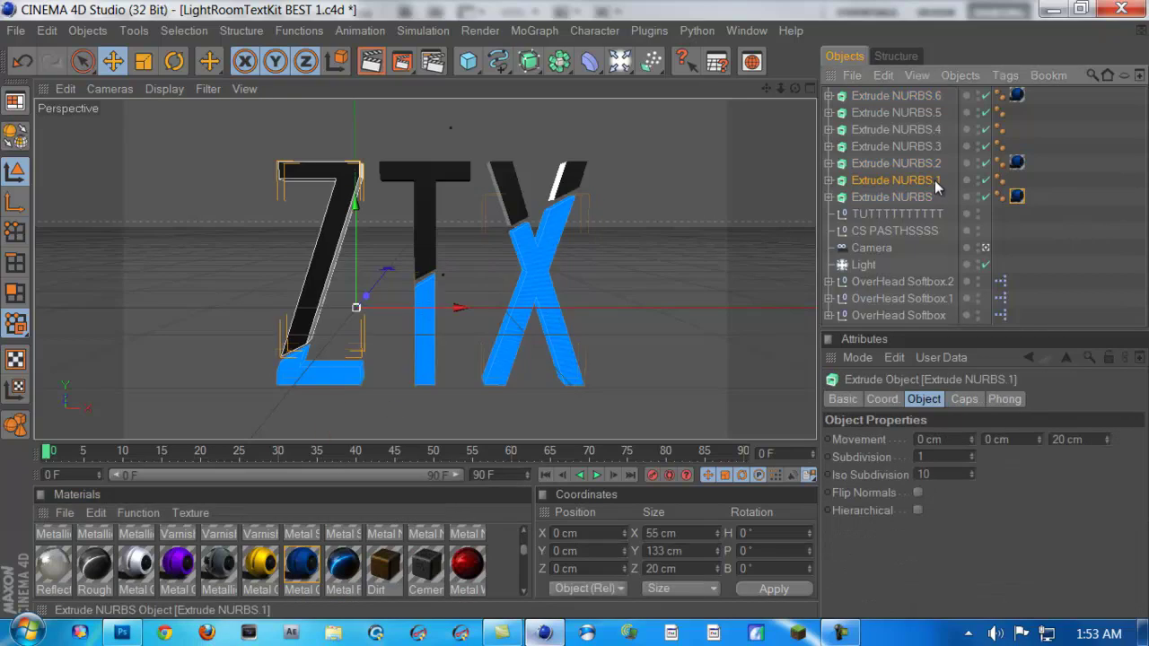
ctrl+click(942, 147)
ctrl+click(938, 130)
ctrl+click(932, 114)
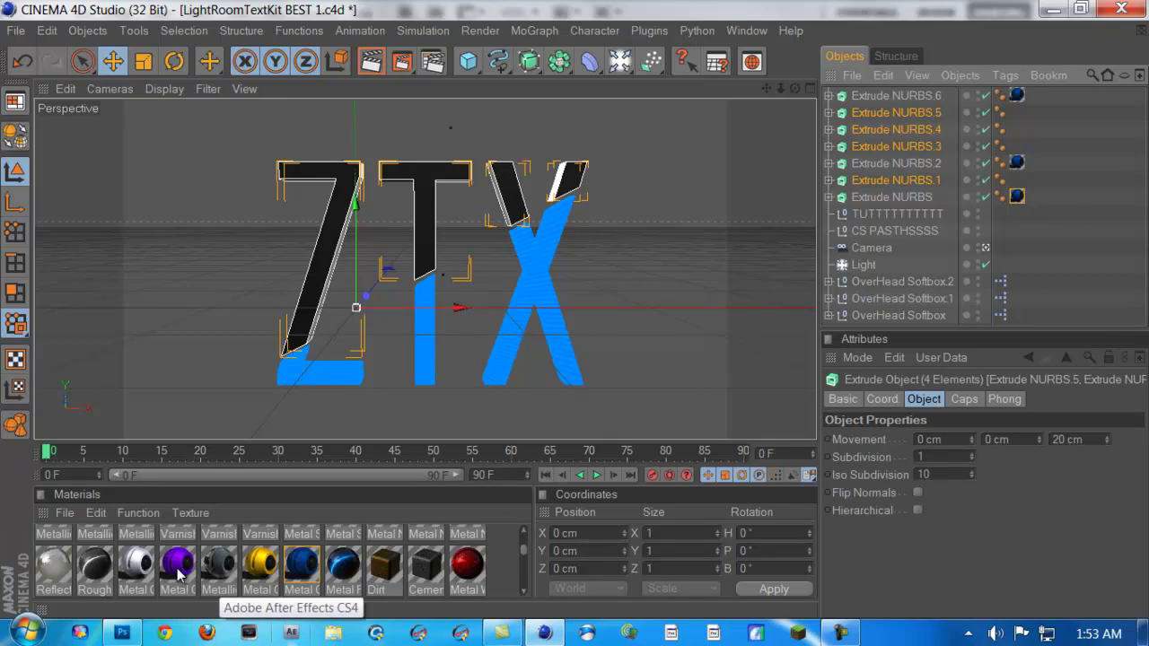
mouse_move(182, 575)
mouse_down()
mouse_move(270, 305)
mouse_move(299, 281)
mouse_move(164, 566)
mouse_up()
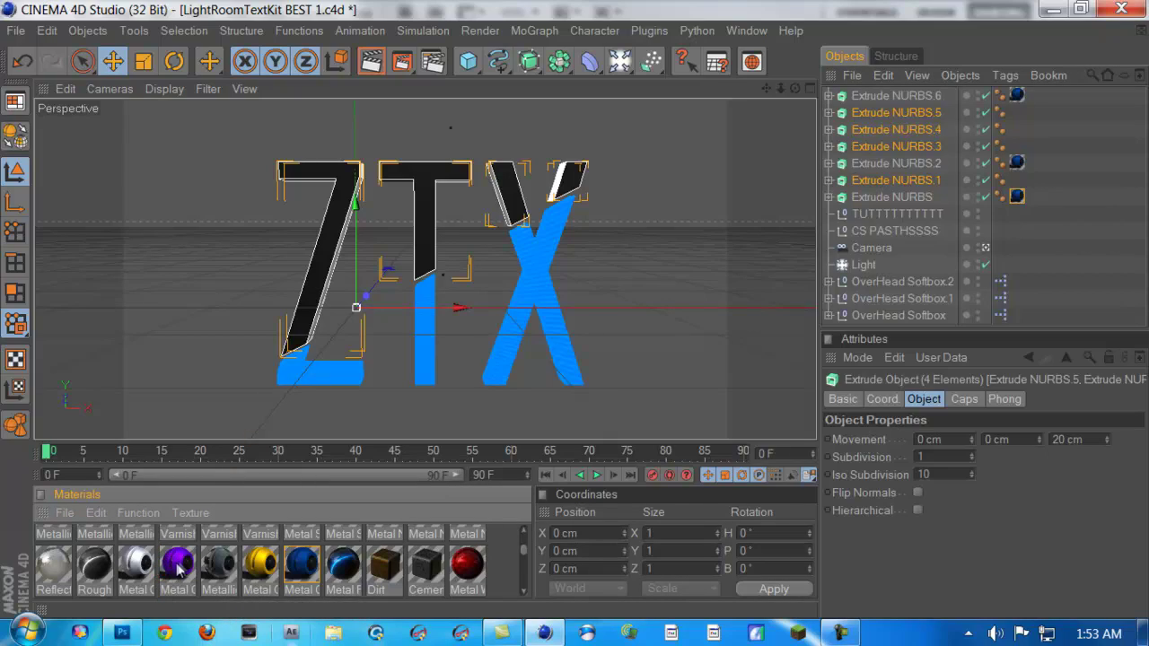
drag(146, 575, 333, 254)
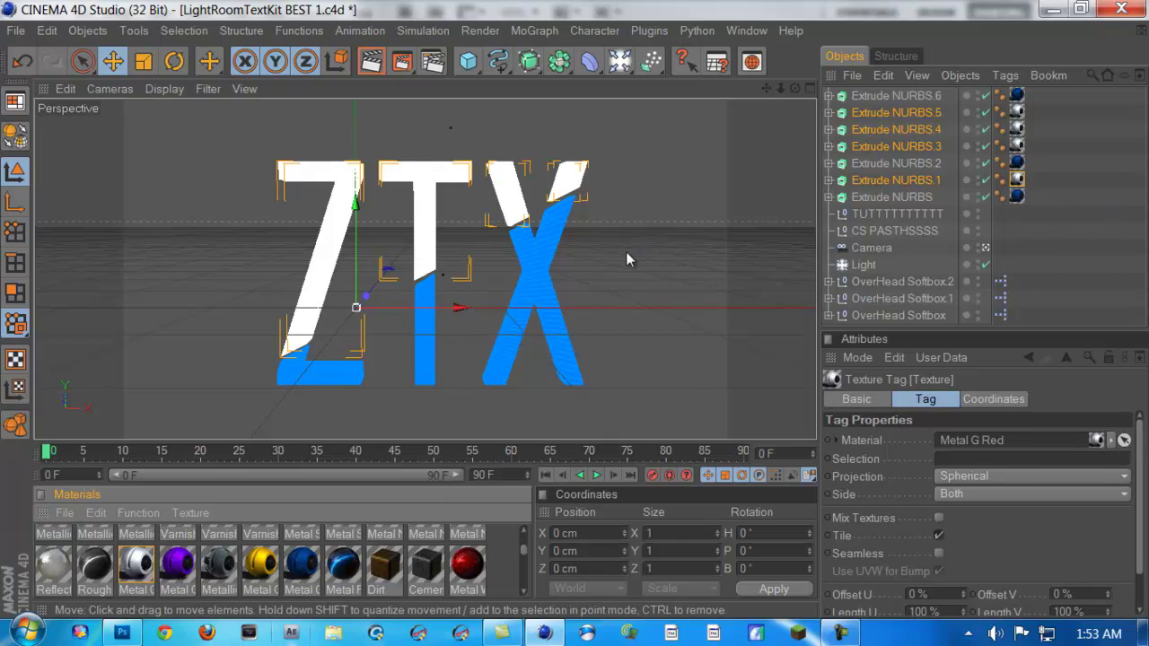
click(799, 240)
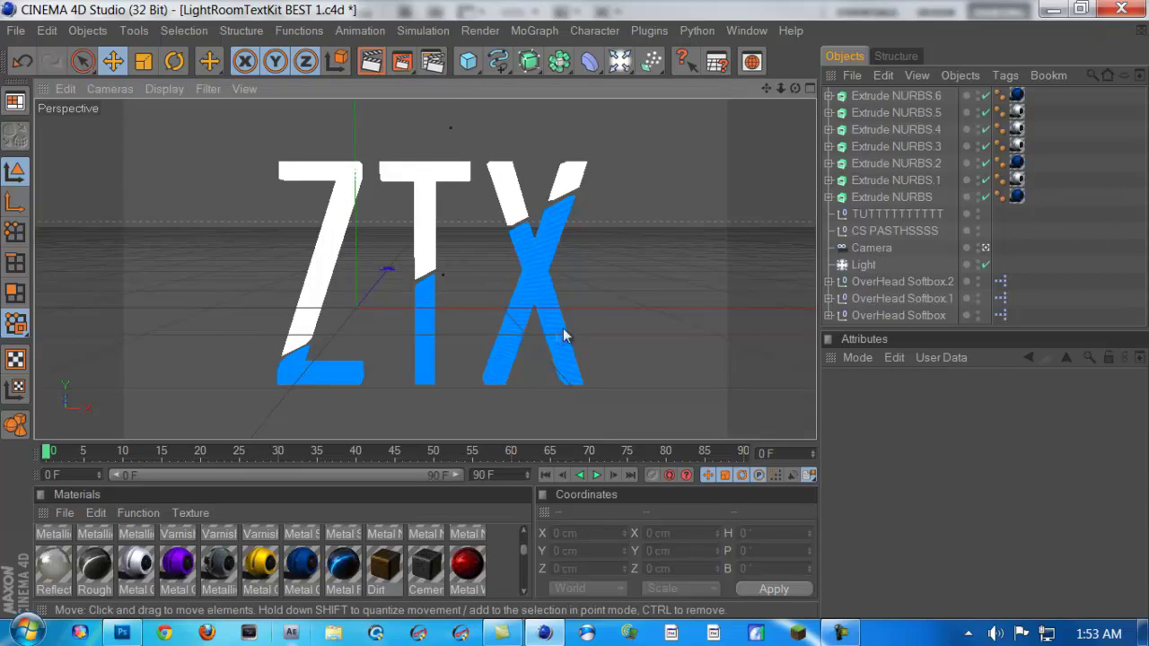
scroll(523, 227, down, 4)
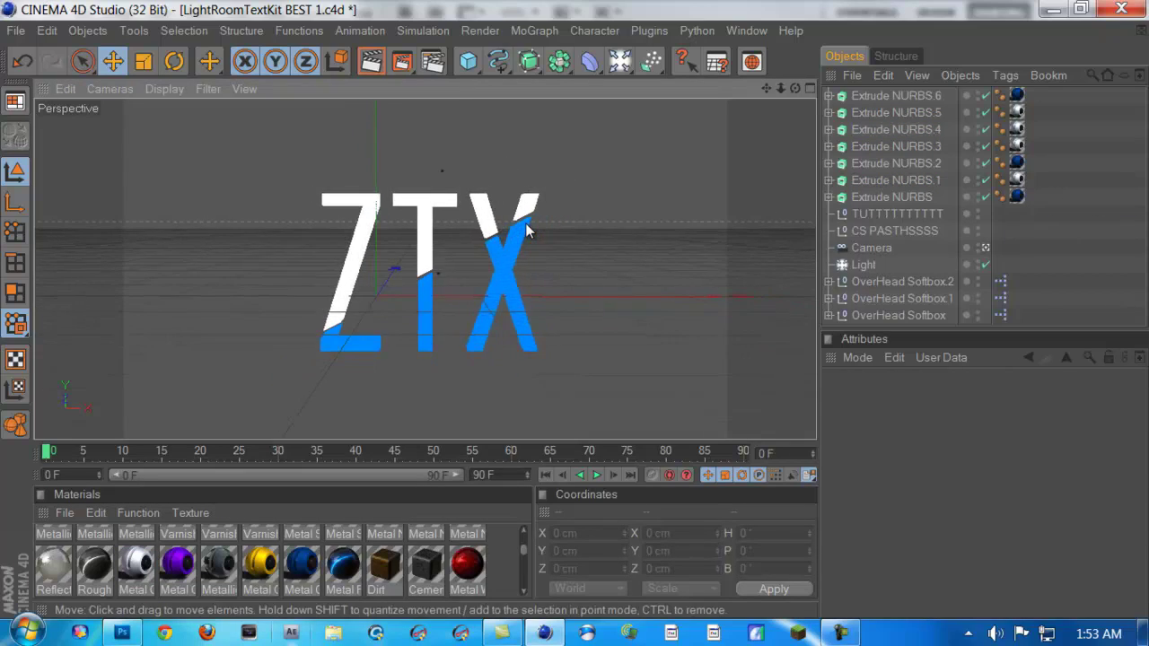
scroll(528, 231, down, 2)
scroll(527, 231, up, 5)
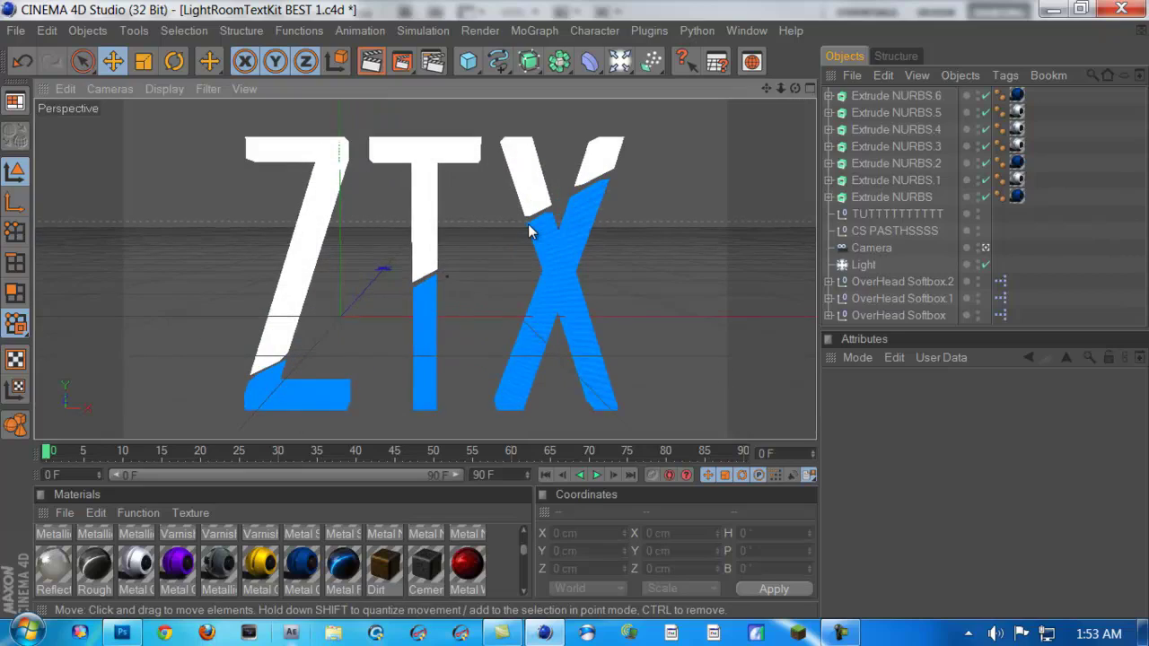
scroll(528, 232, down, 3)
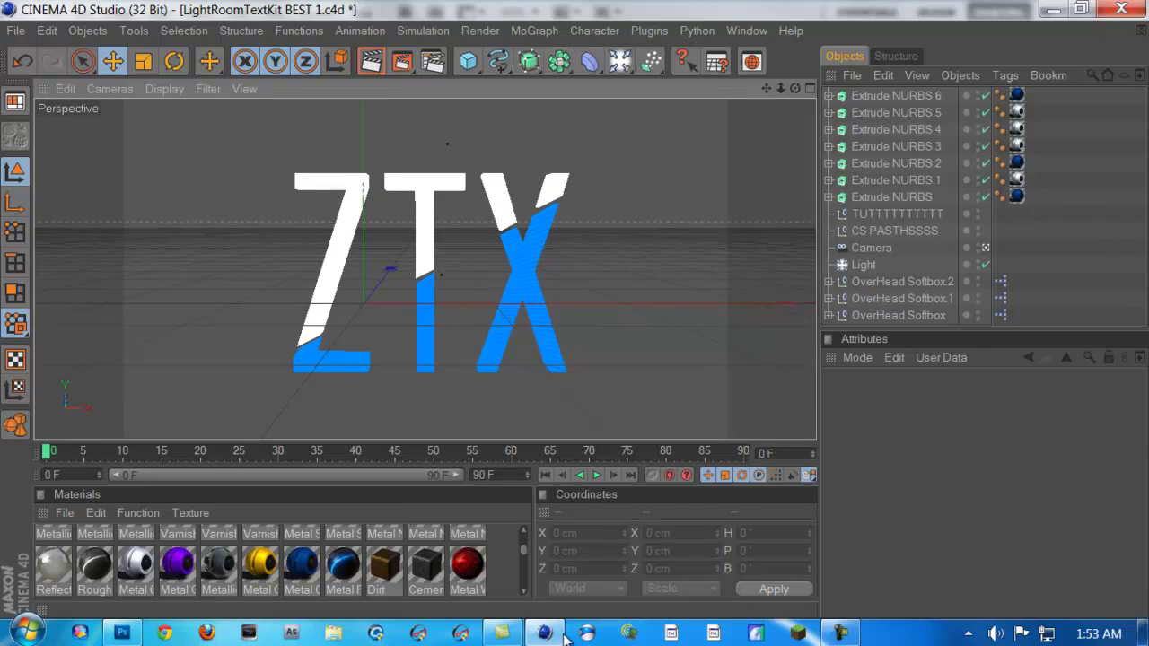
mouse_move(544, 633)
drag(558, 241, 558, 258)
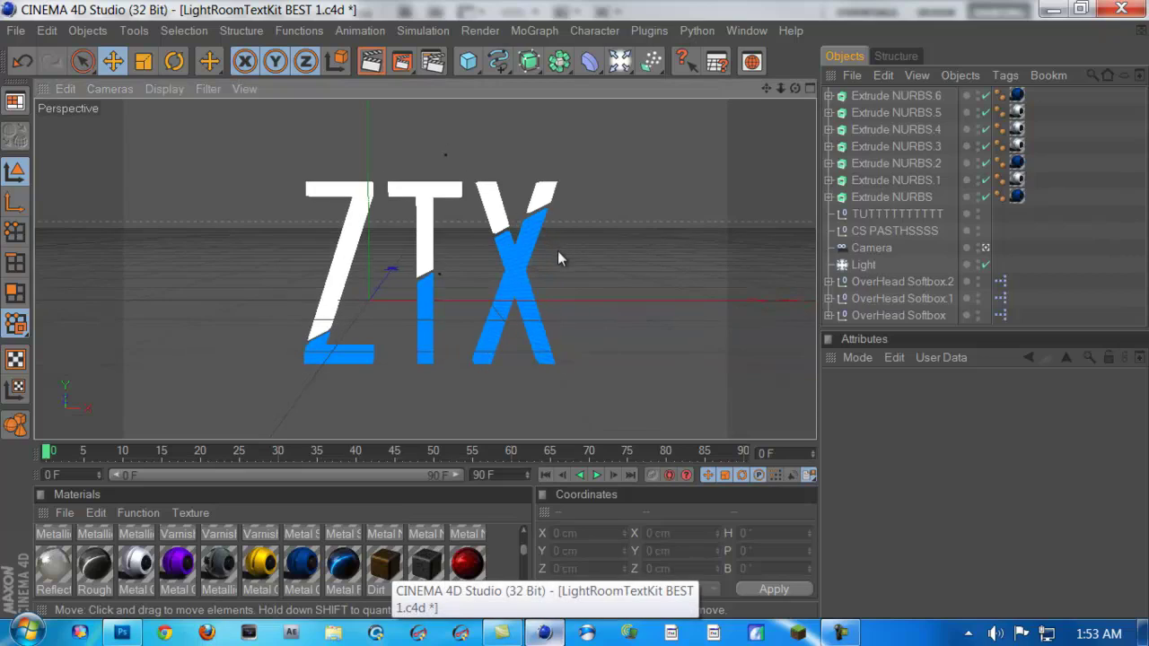
scroll(558, 259, down, 5)
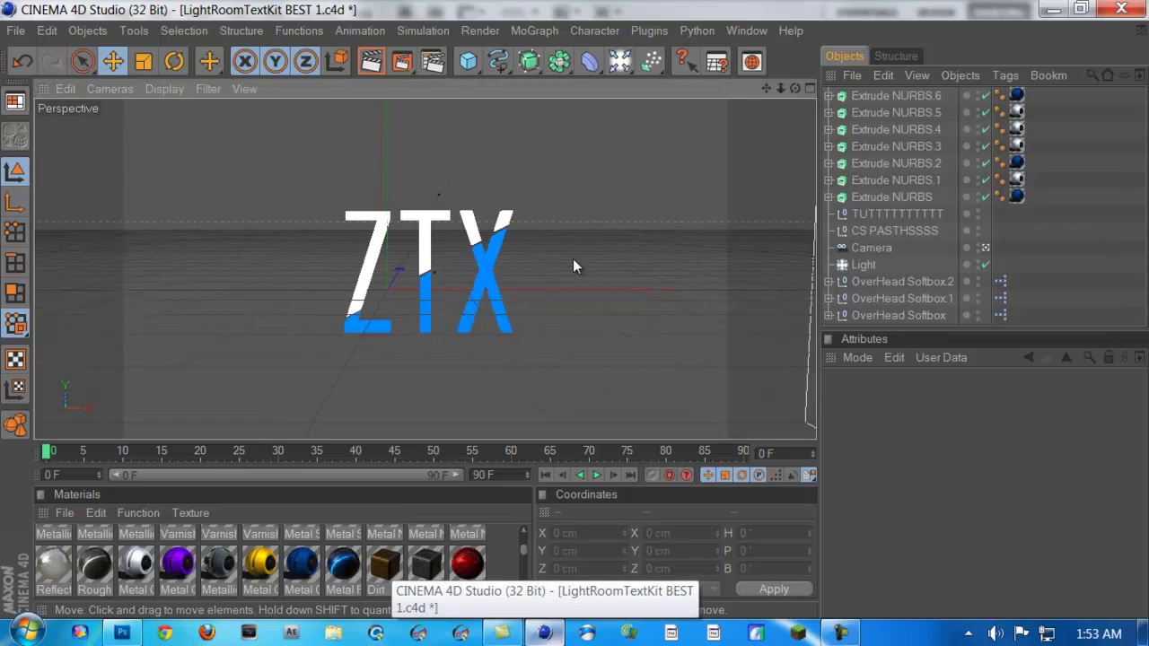
scroll(573, 260, down, 5)
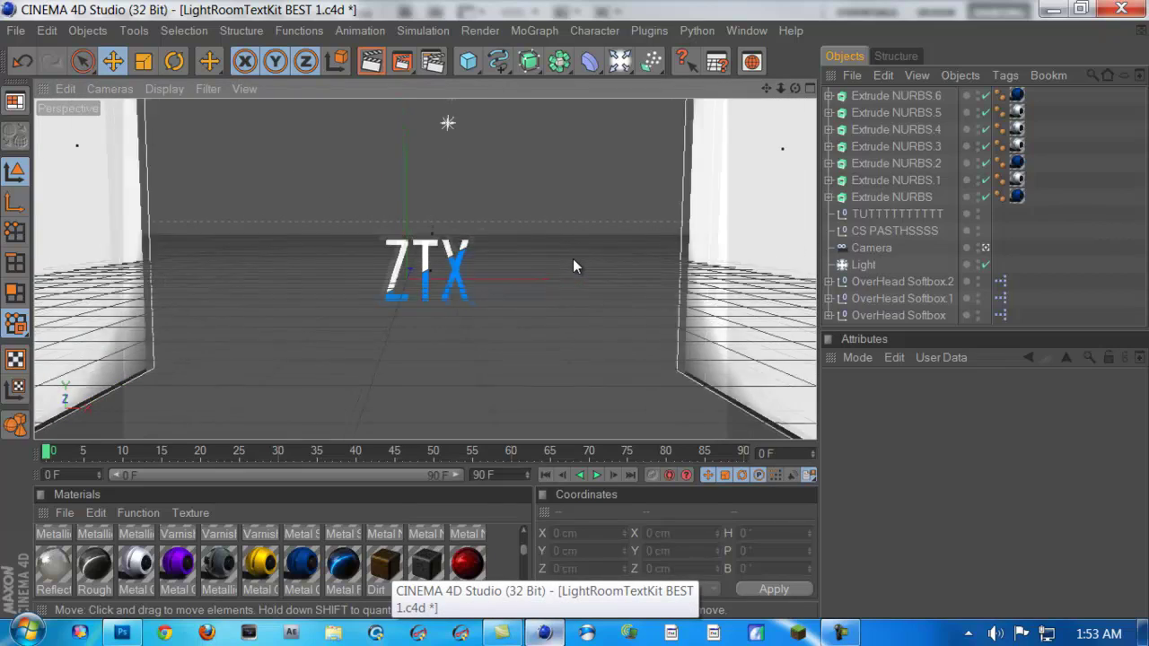
scroll(573, 259, down, 5)
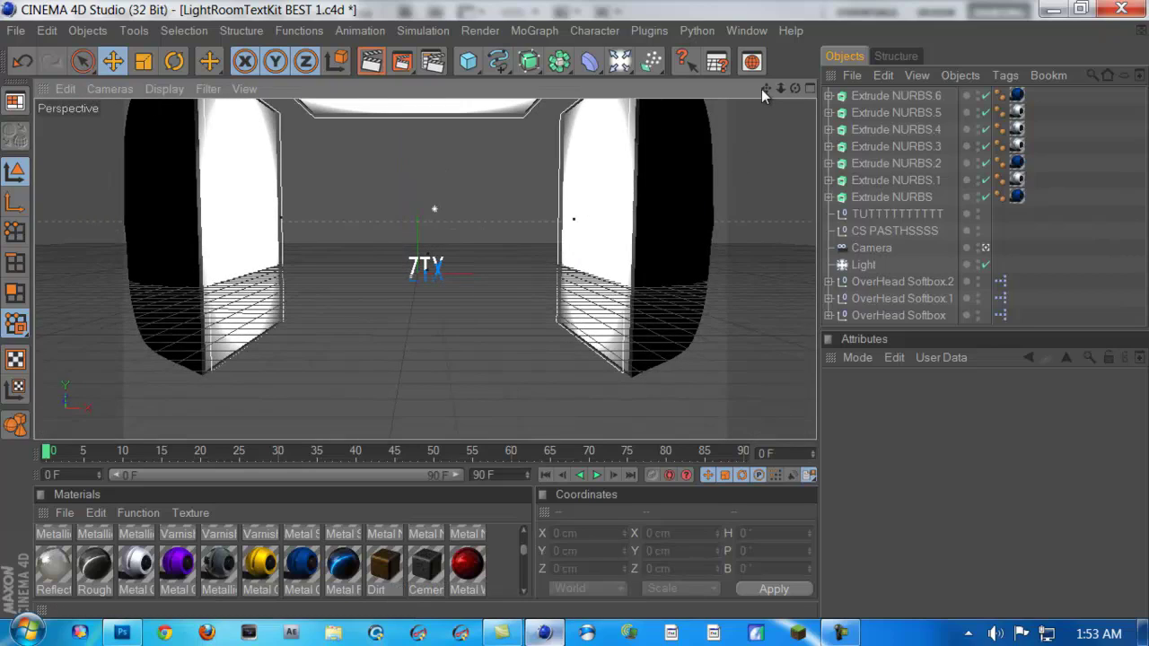
scroll(574, 319, down, 6)
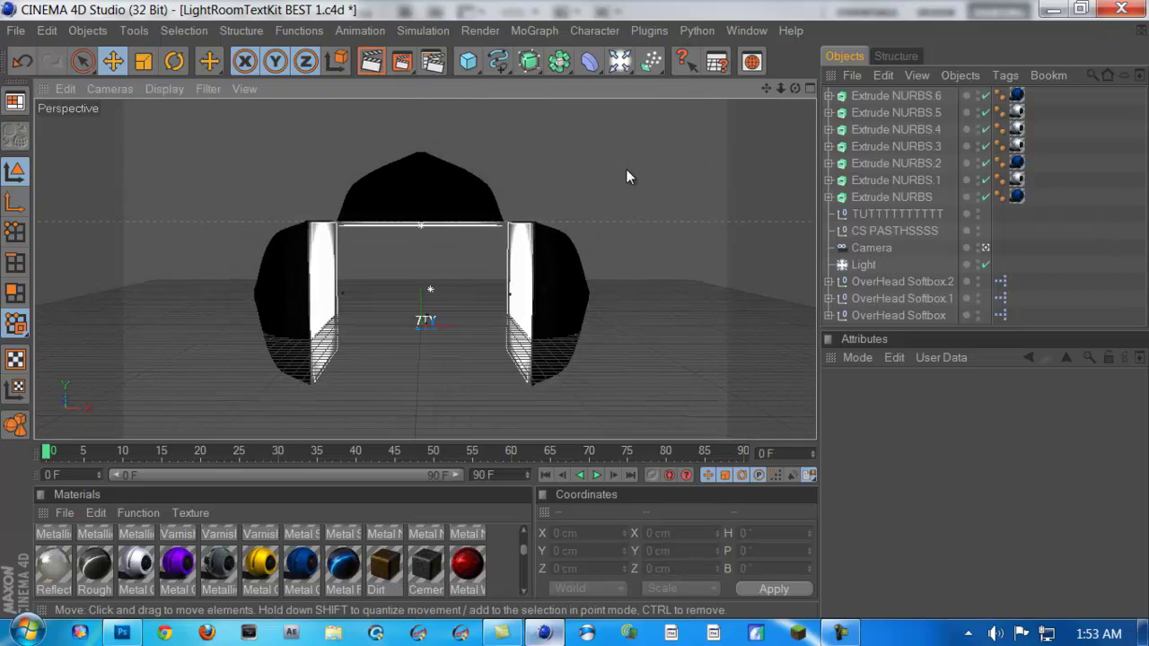
scroll(626, 169, up, 8)
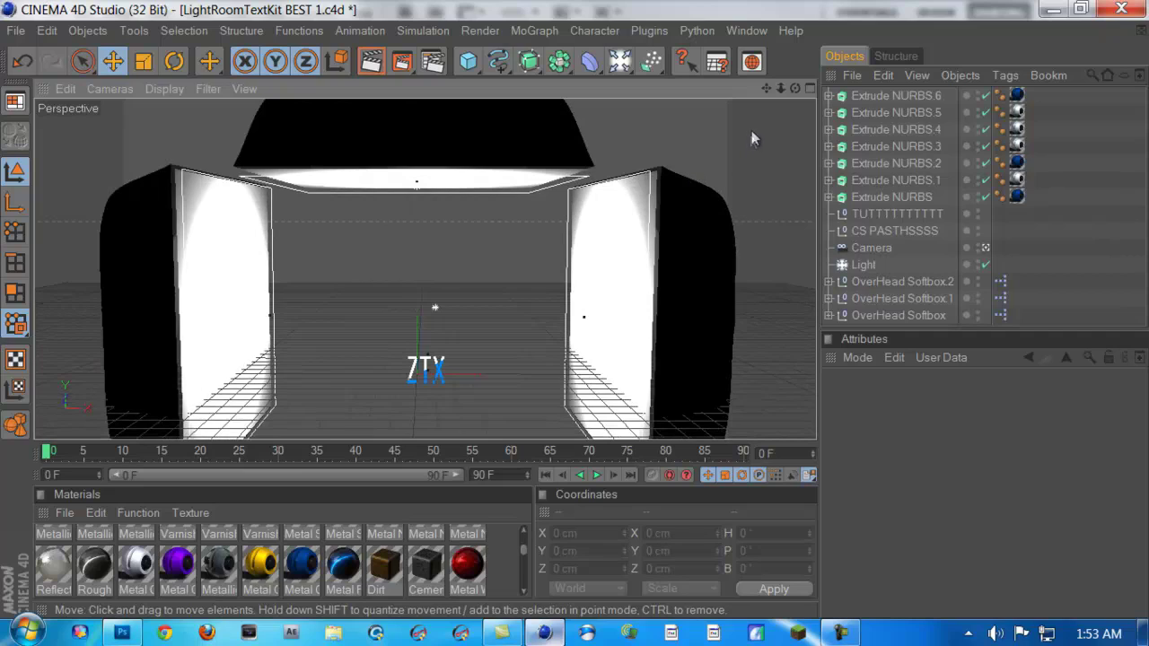
scroll(599, 256, up, 8)
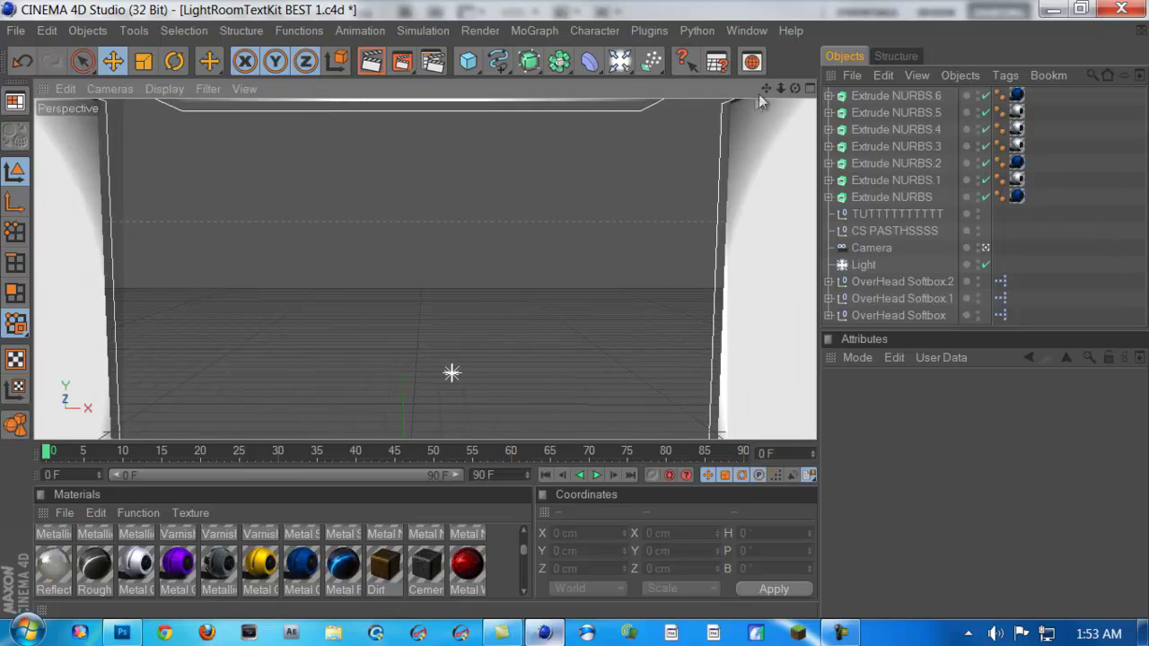
scroll(575, 306, down, 8)
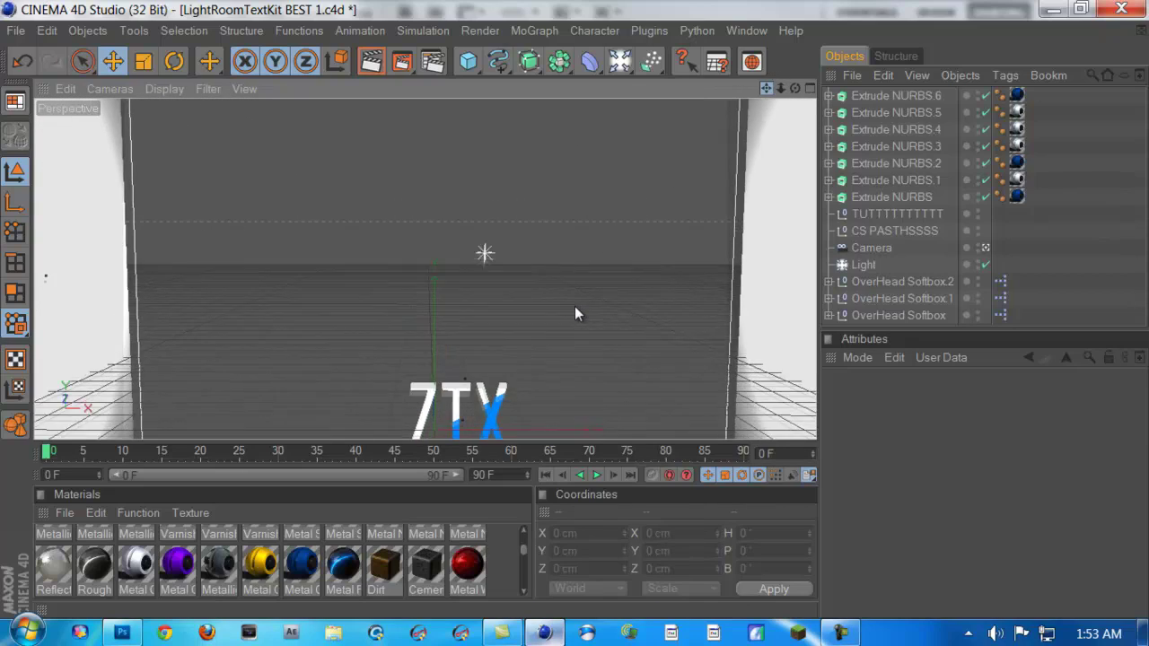
scroll(579, 310, up, 6)
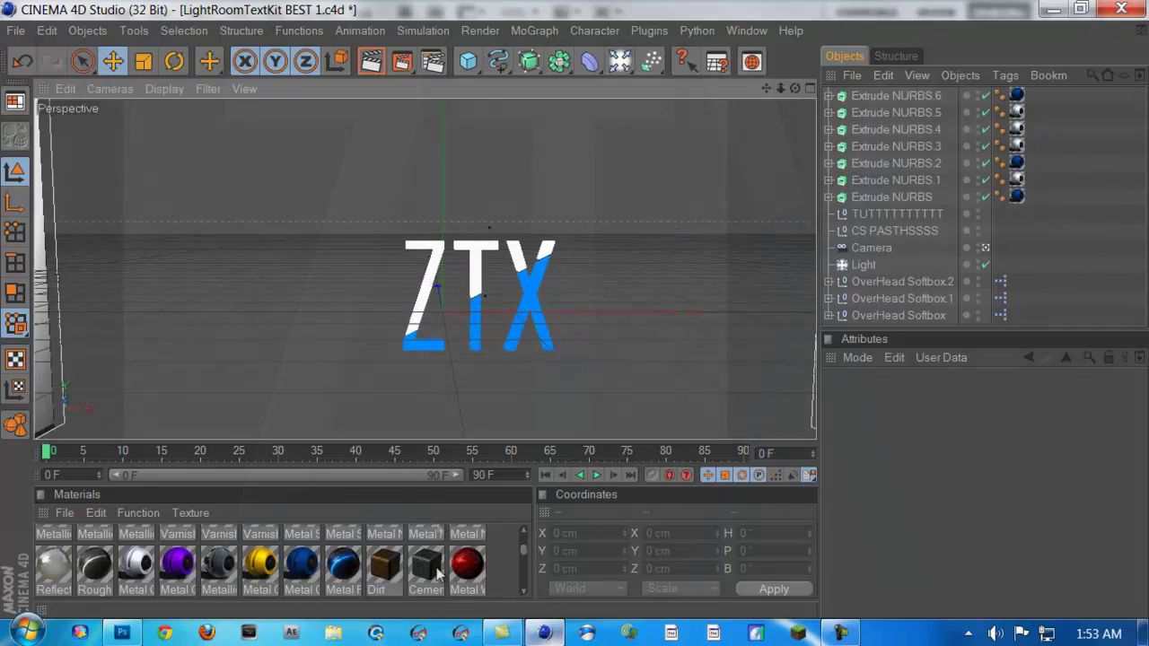